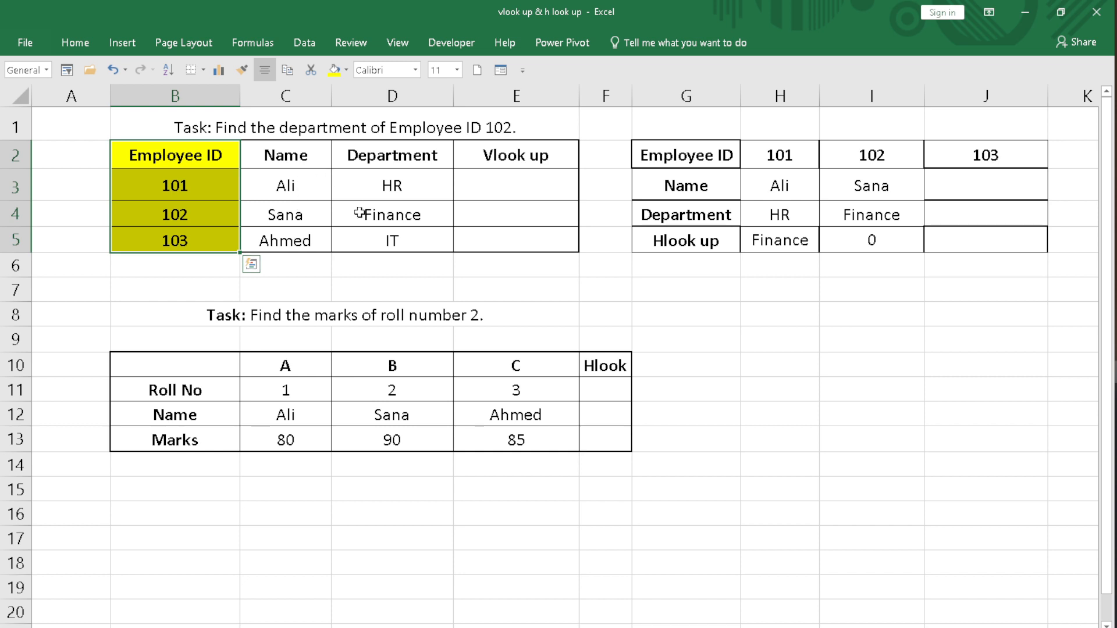
Fill the Employee ID 102 cell, B4, with light blue.
{"action": "left_click", "coordinate": [167, 212]}
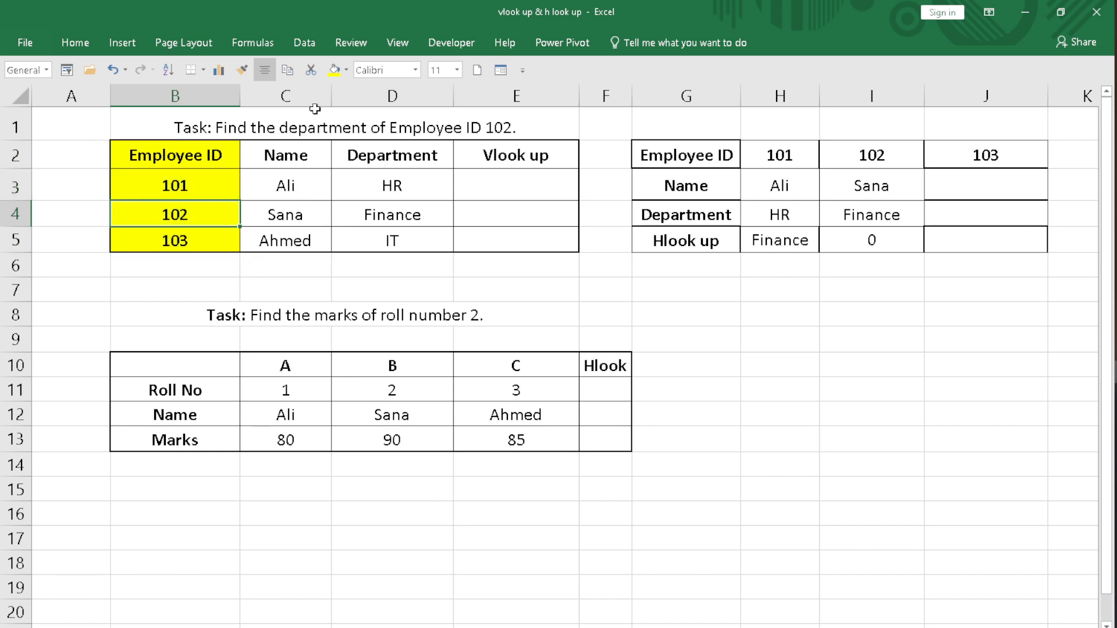
{"action": "left_click", "coordinate": [346, 70]}
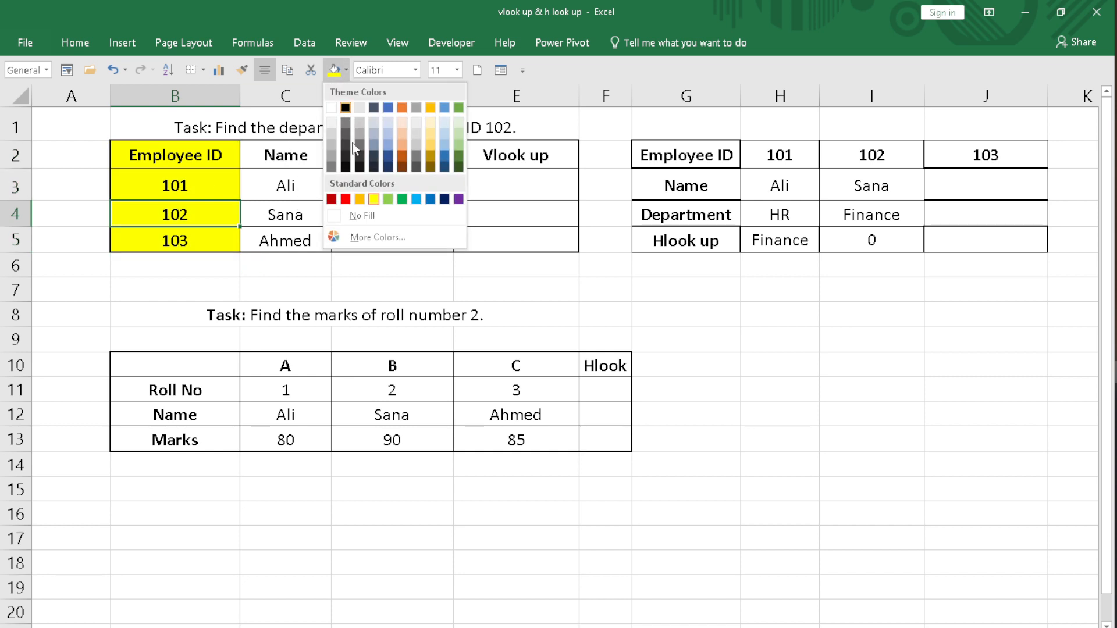
{"action": "left_click", "coordinate": [416, 199]}
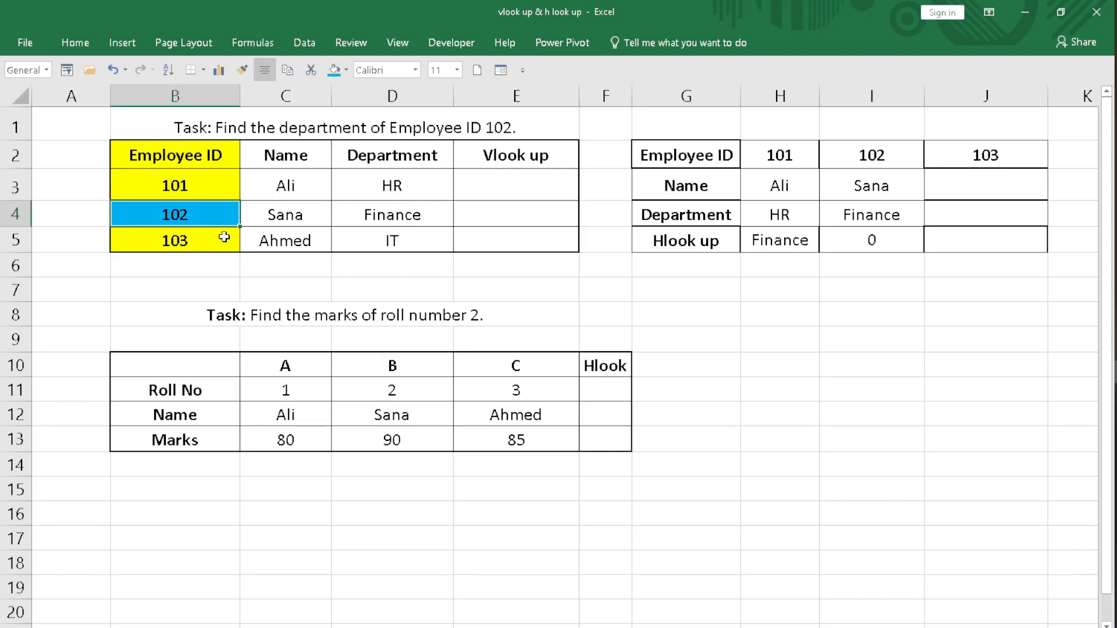
Start a VLOOKUP formula in E3, the first empty cell of the Vlook up column.
{"action": "left_click", "coordinate": [498, 174]}
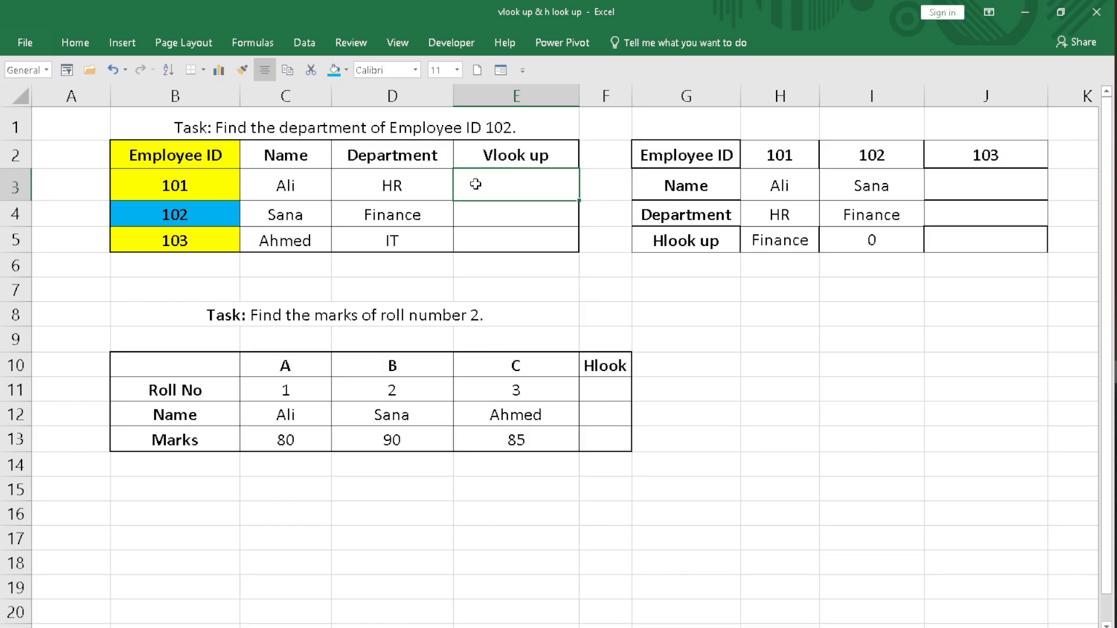
{"action": "type", "text": "="}
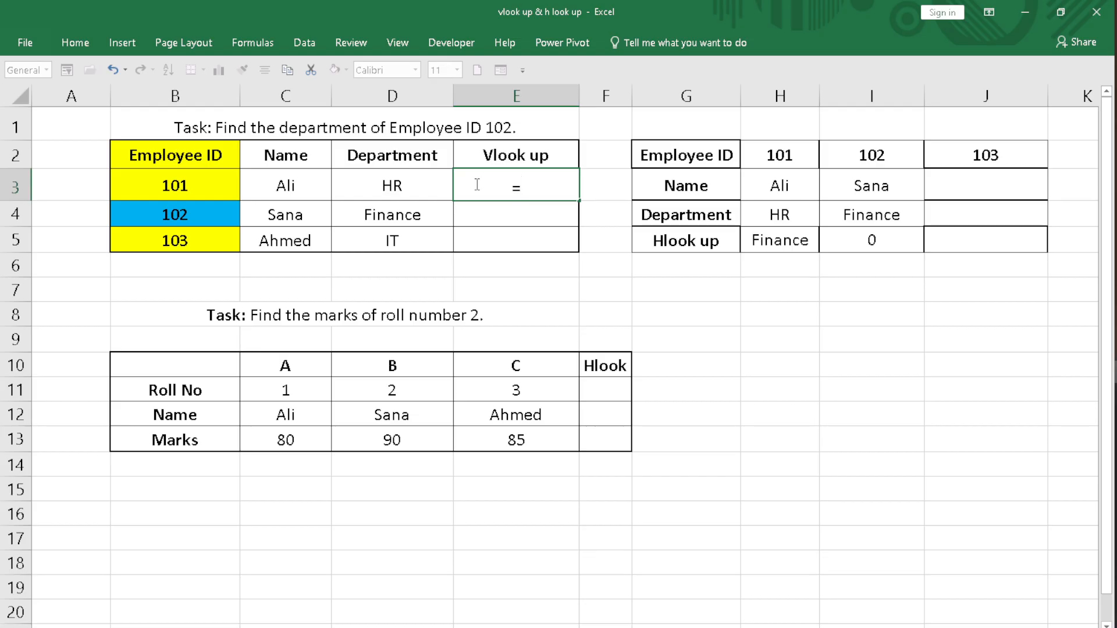
{"action": "type", "text": "v"}
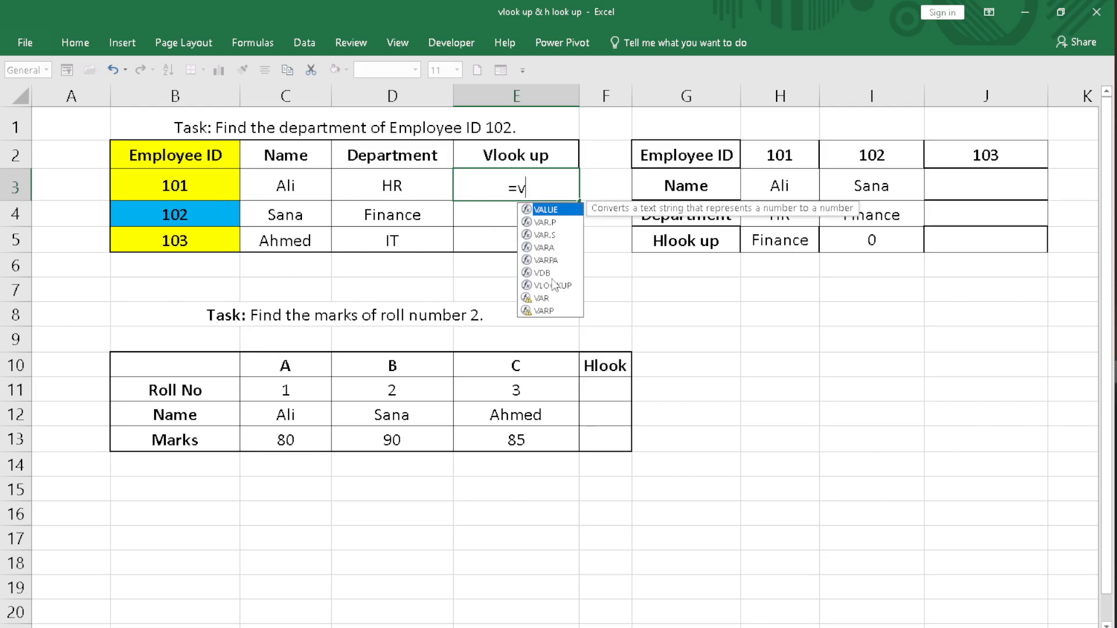
{"action": "double_click", "coordinate": [553, 285]}
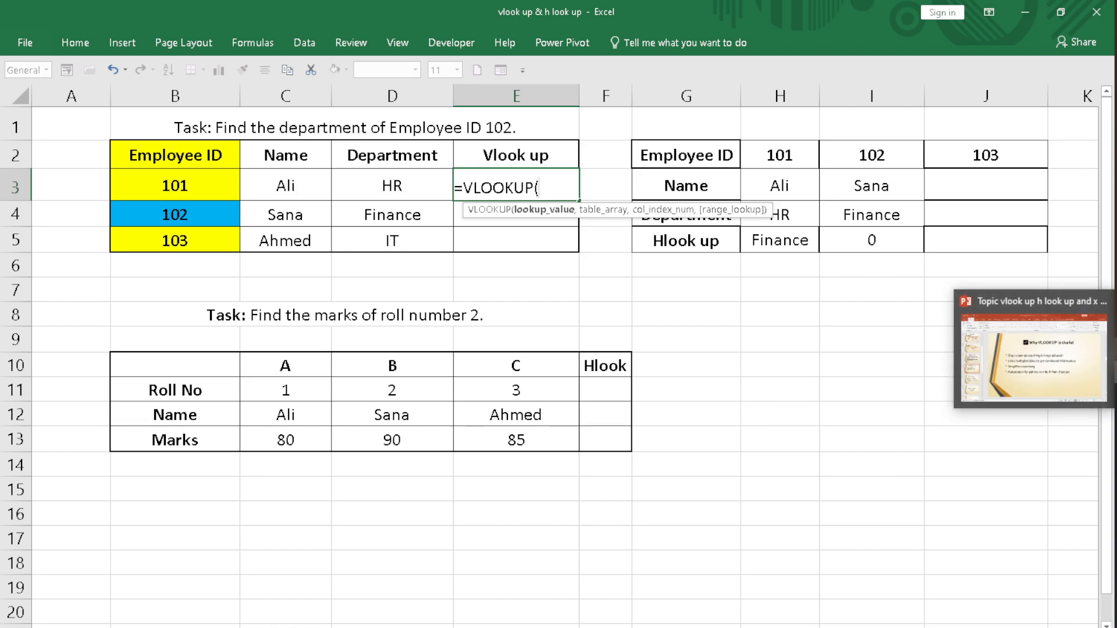
Switch to PowerPoint, review the argument explanations on the VLOOKUP Formula Format slide, and return to the Excel workbook.
{"action": "left_click", "coordinate": [1116, 351]}
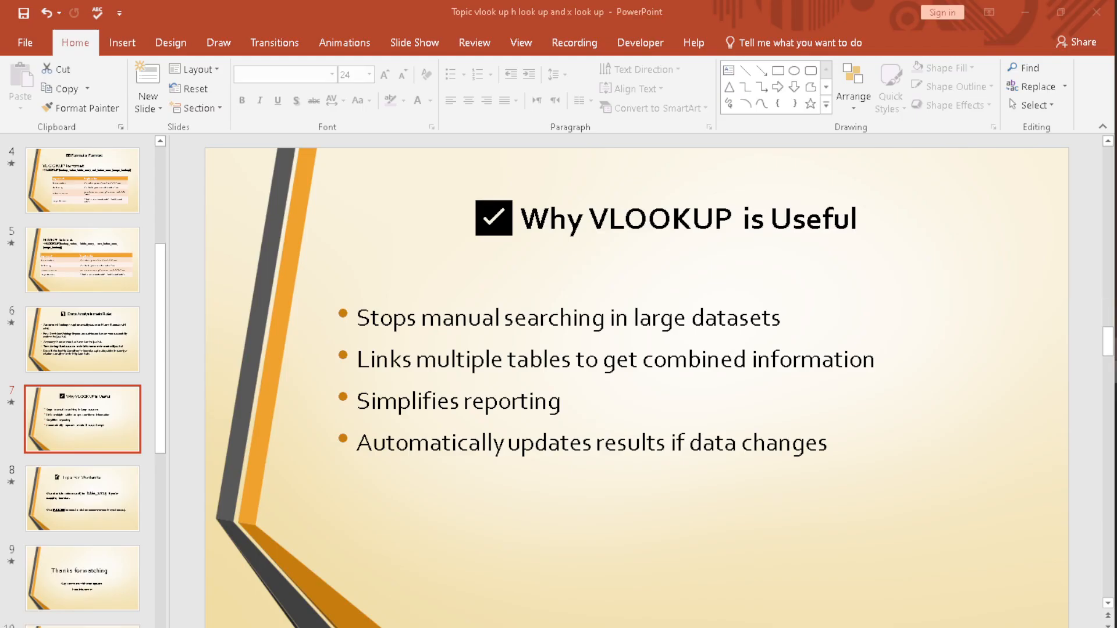
{"action": "left_click", "coordinate": [81, 180]}
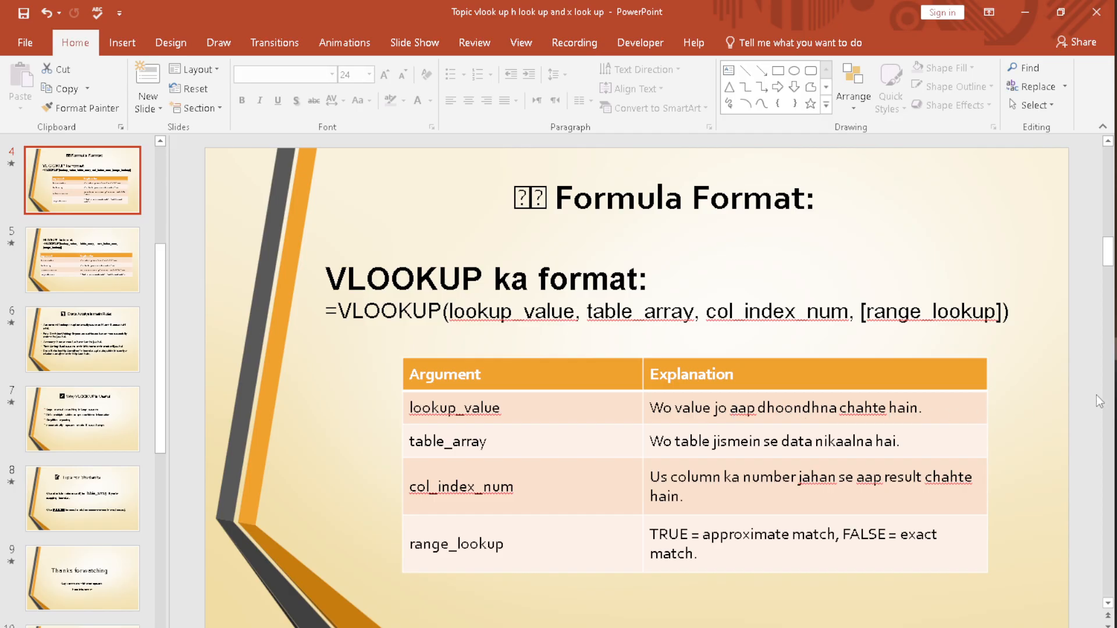
{"action": "key", "text": "alt+Tab"}
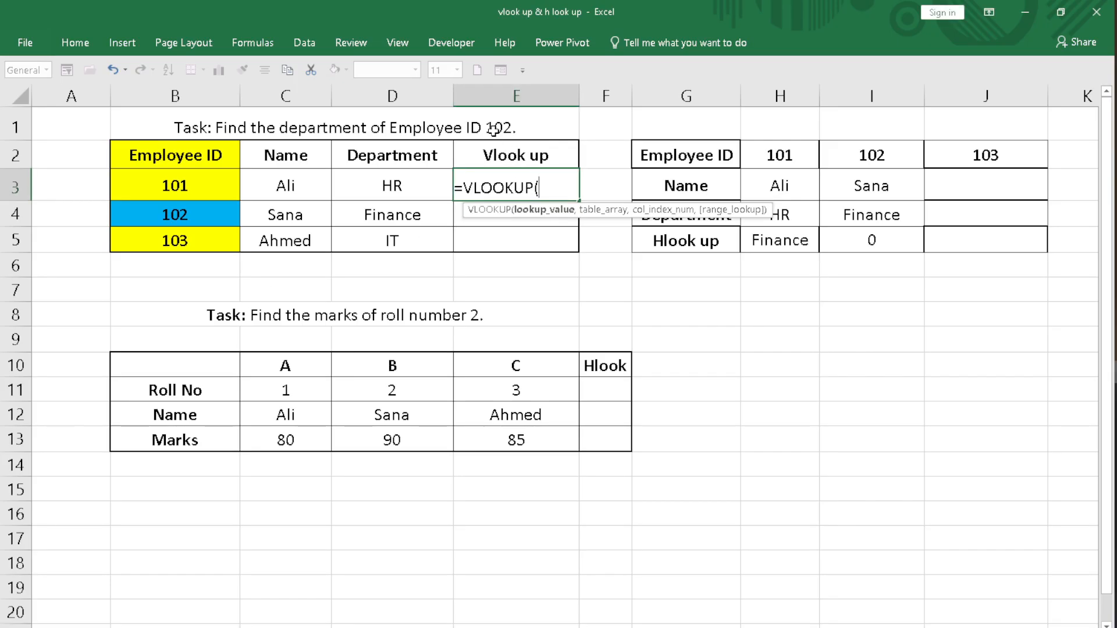
Set the VLOOKUP arguments to lookup value B4, table array B3:D5 and column index 3, checking the table_array explanation in PowerPoint.
{"action": "left_click", "coordinate": [195, 221]}
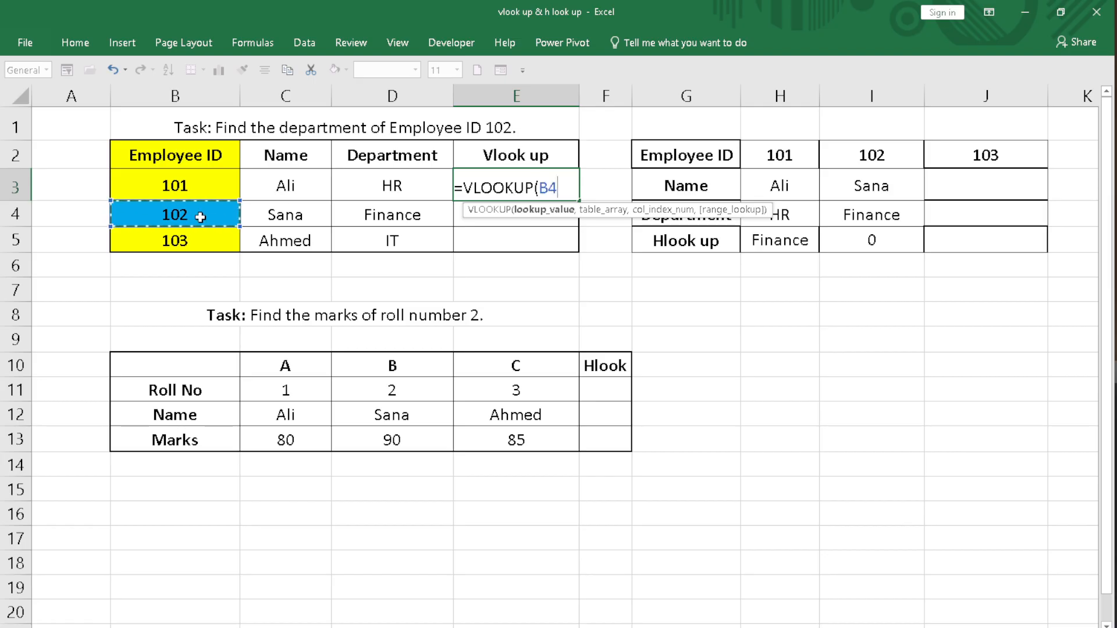
{"action": "type", "text": ","}
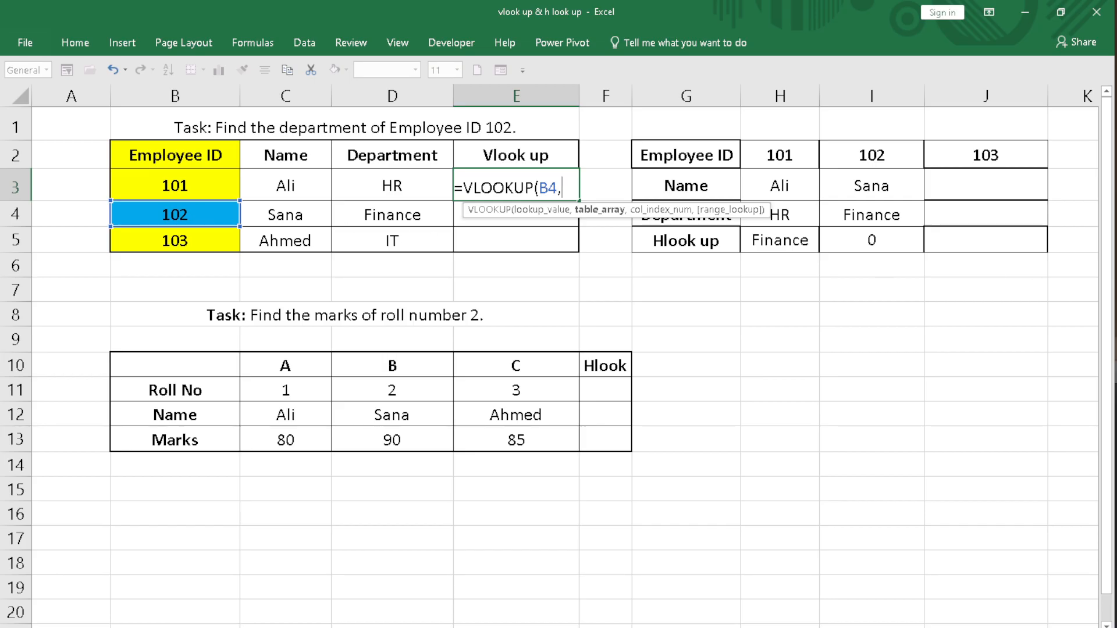
{"action": "left_click", "coordinate": [1116, 348]}
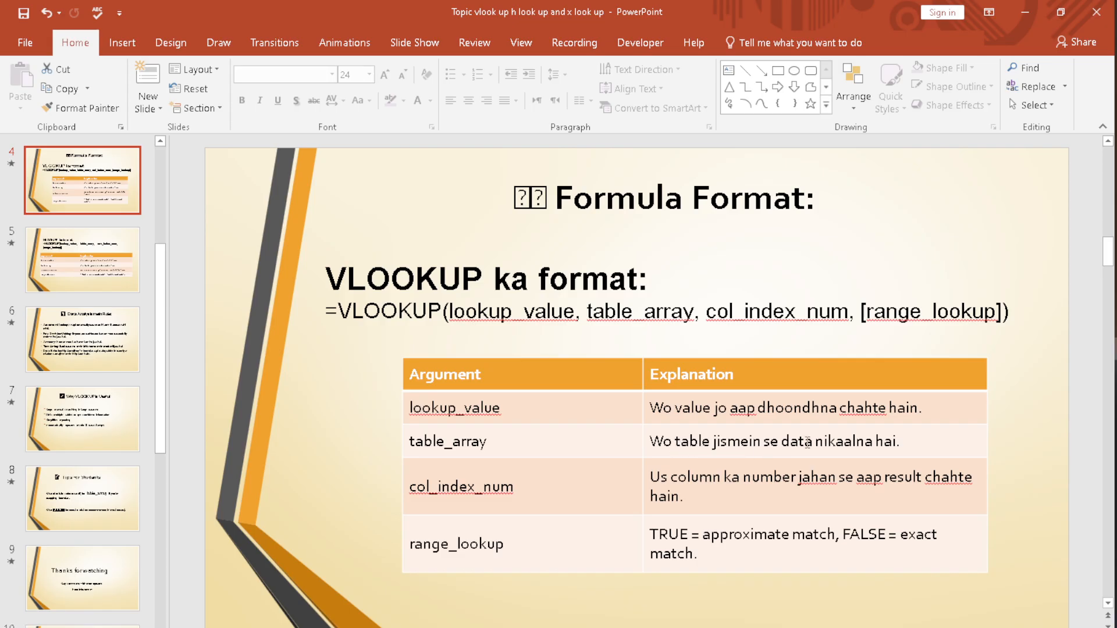
{"action": "left_click", "coordinate": [1116, 373]}
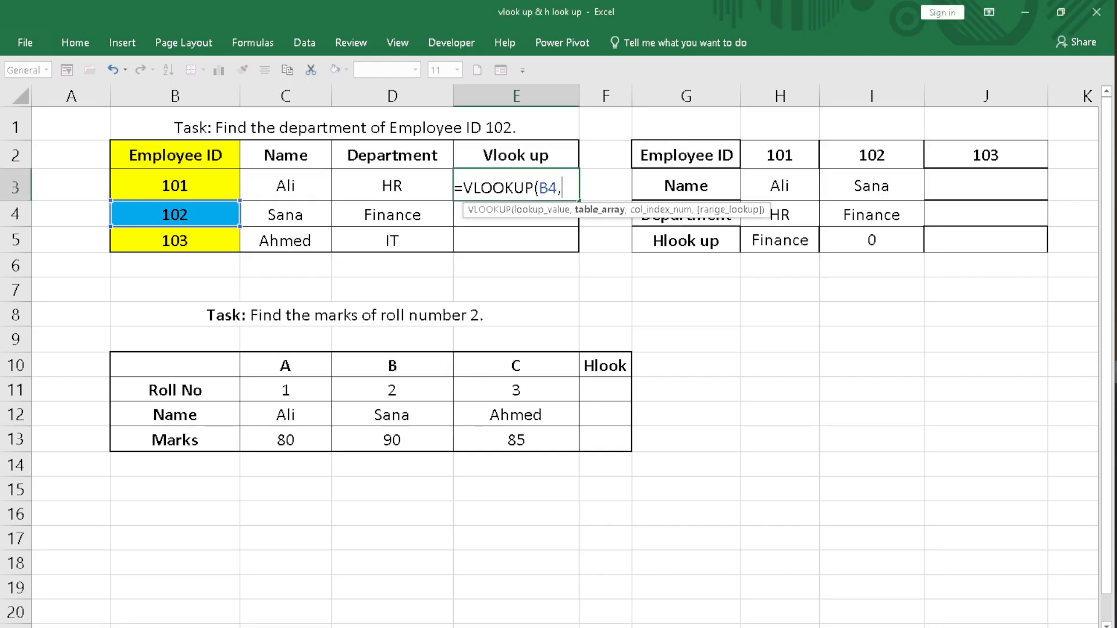
{"action": "left_click_drag", "start_coordinate": [157, 182], "coordinate": [372, 240]}
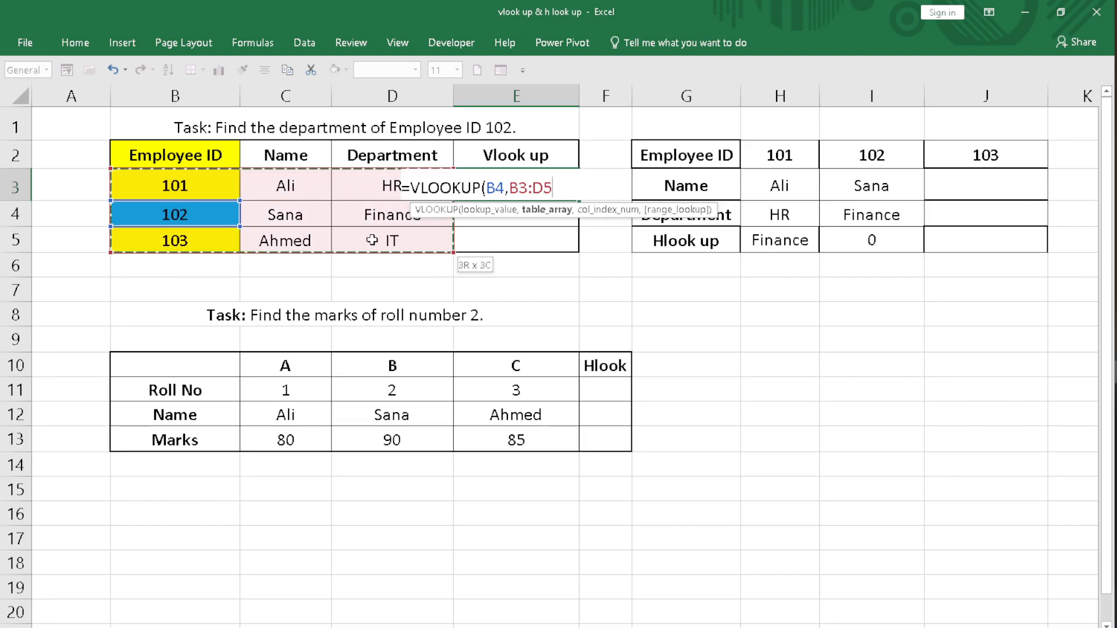
{"action": "type", "text": ","}
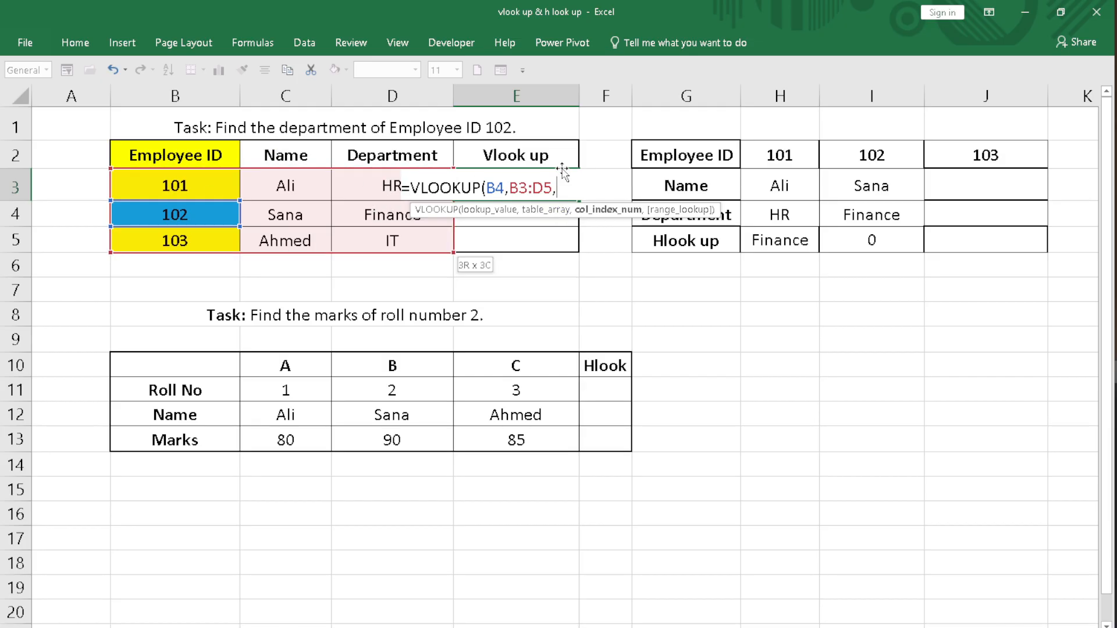
{"action": "type", "text": "3,"}
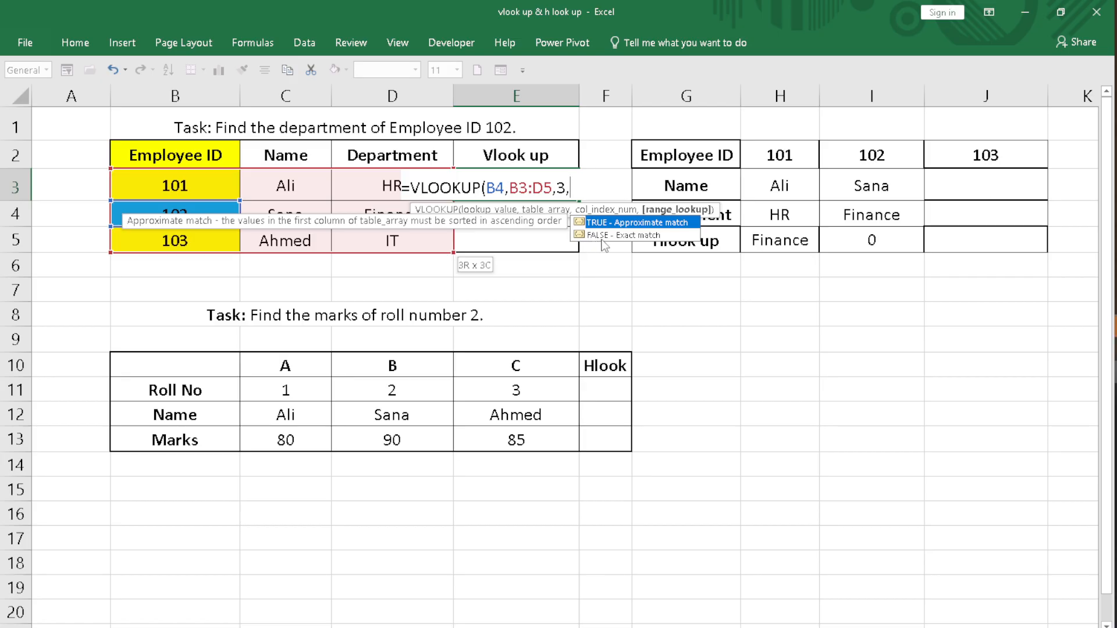
Close the PC Health Check window and resume editing the VLOOKUP formula in E3.
{"action": "mouse_move", "coordinate": [1115, 327]}
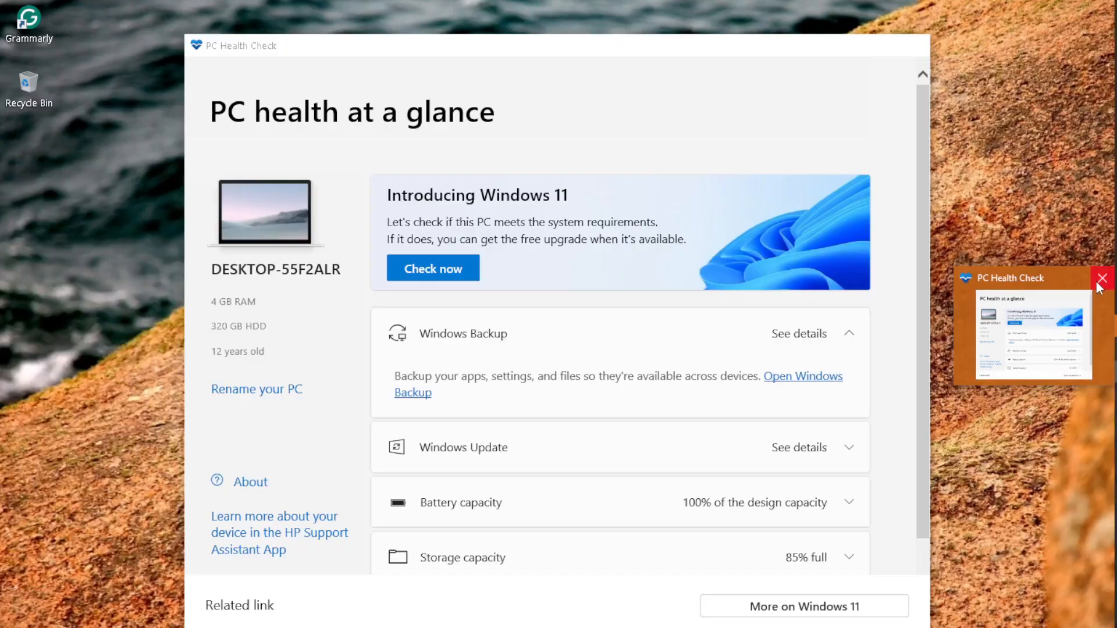
{"action": "left_click", "coordinate": [1102, 279]}
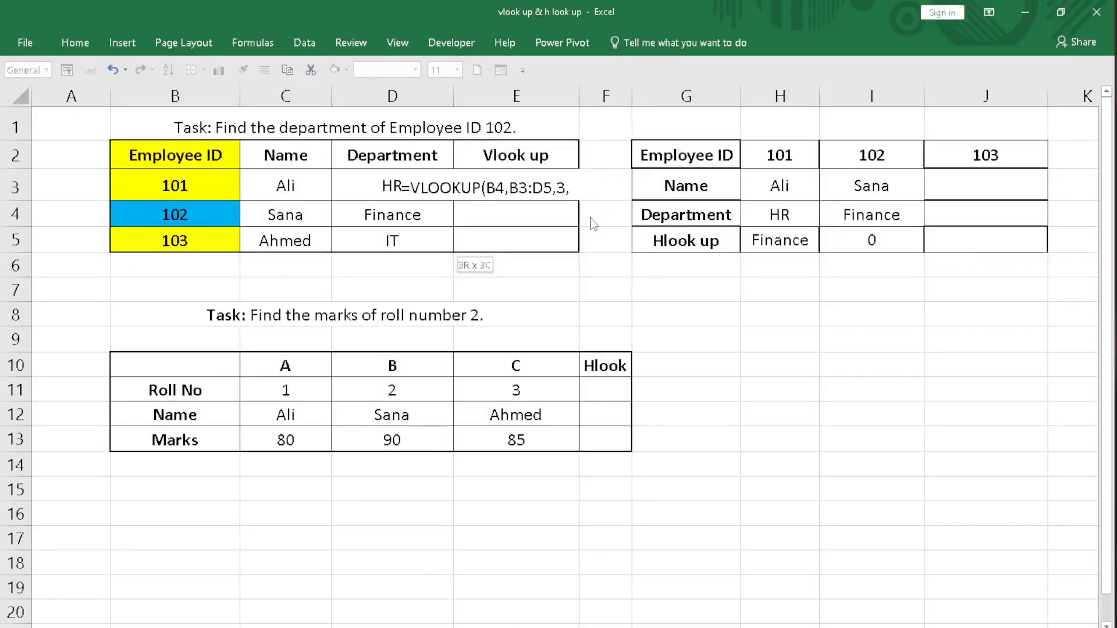
{"action": "left_click", "coordinate": [572, 190]}
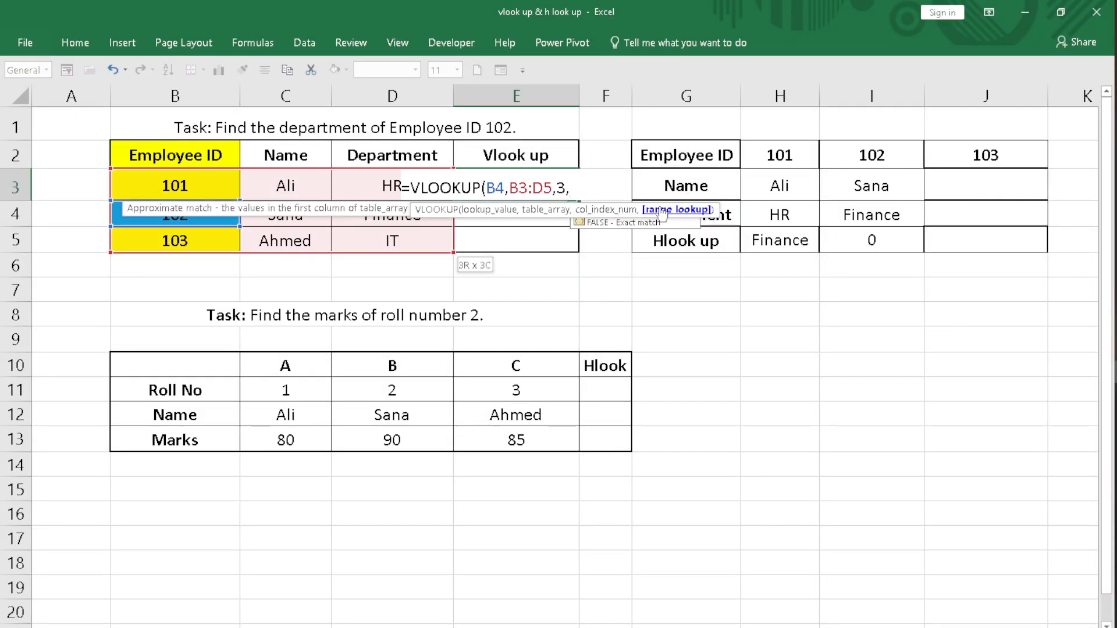
{"action": "left_click", "coordinate": [578, 183]}
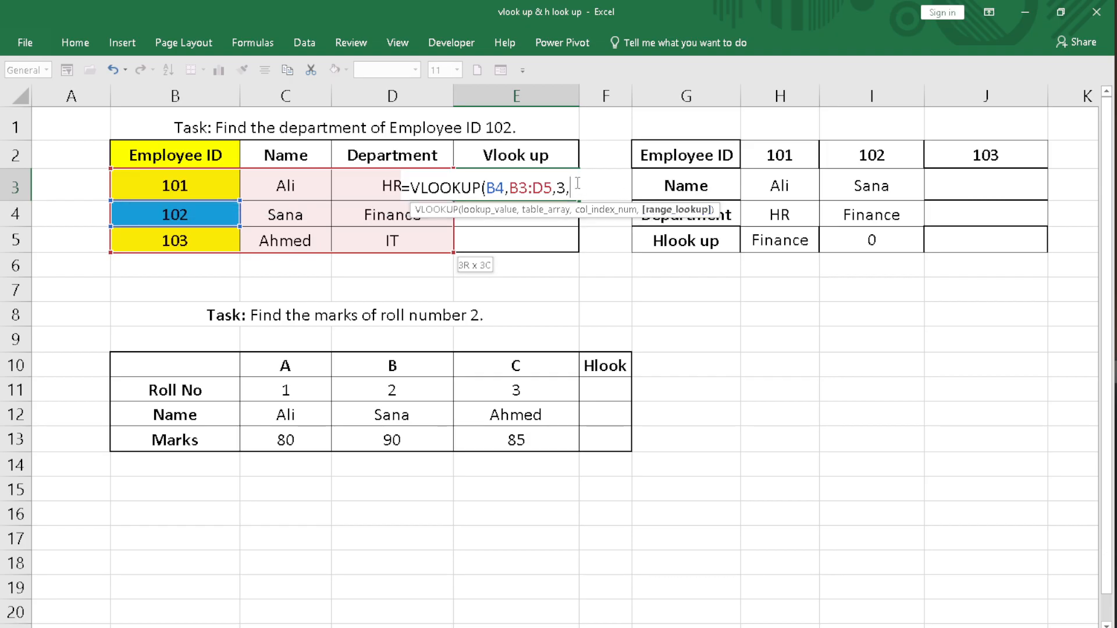
Set the range lookup to FALSE for an exact match and complete the formula =VLOOKUP(B4,B3:D5,3,FALSE) in E3.
{"action": "type", "text": "fa"}
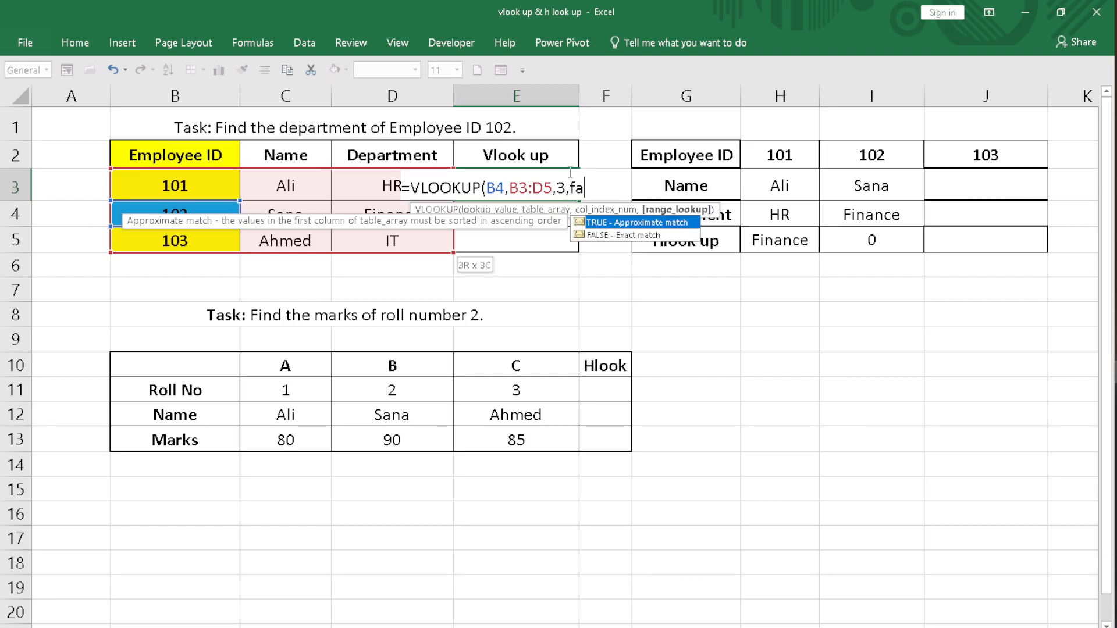
{"action": "type", "text": "lse"}
{"action": "double_click", "coordinate": [599, 236]}
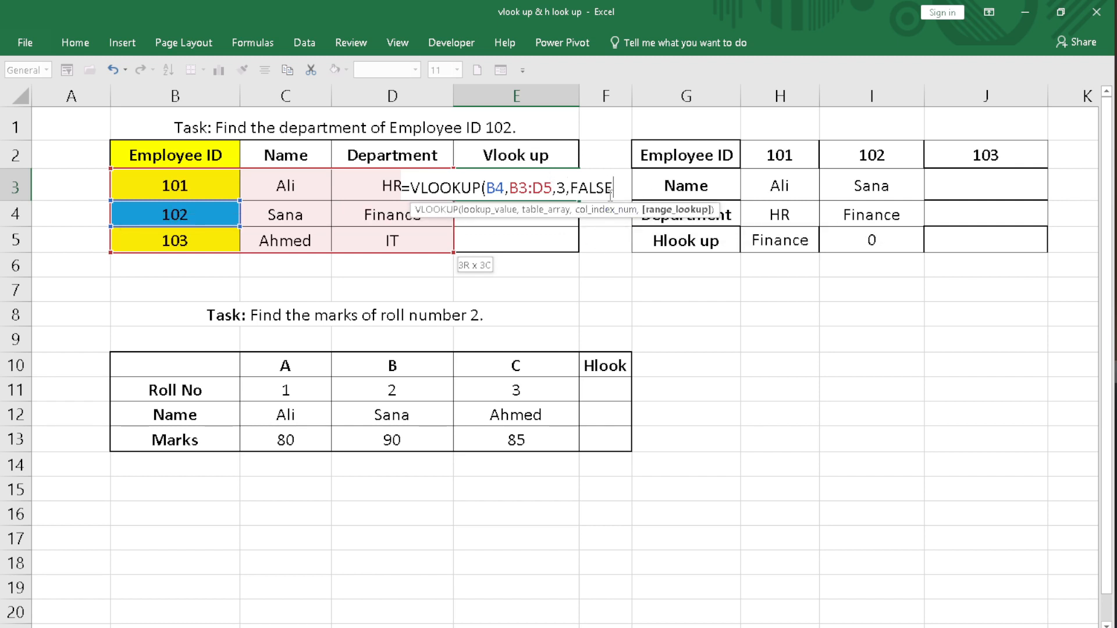
{"action": "type", "text": ")"}
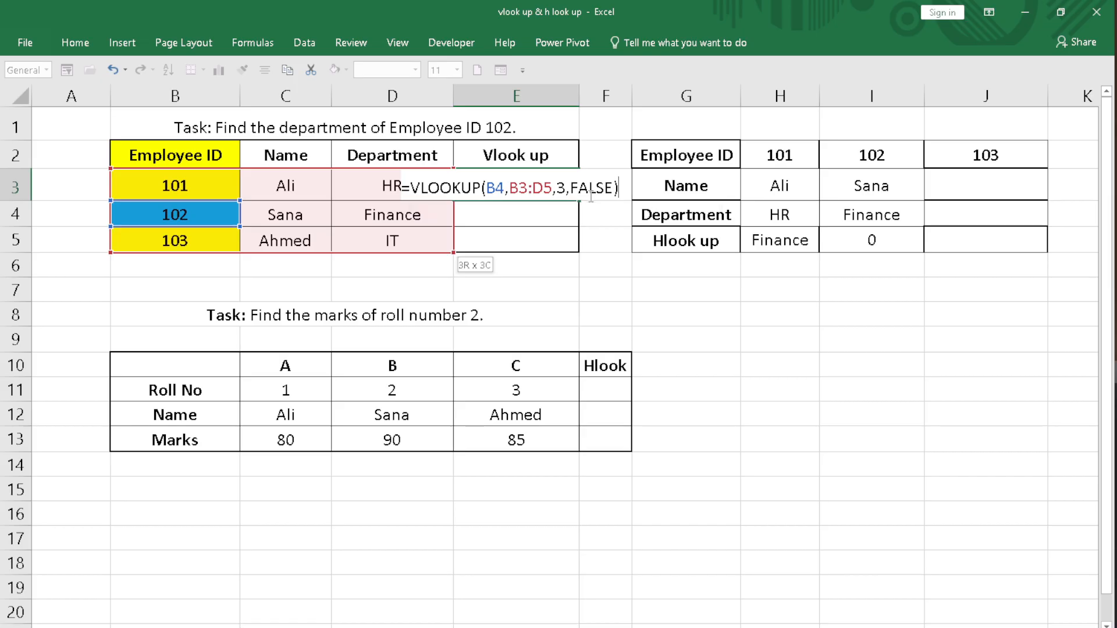
{"action": "key", "text": "Return"}
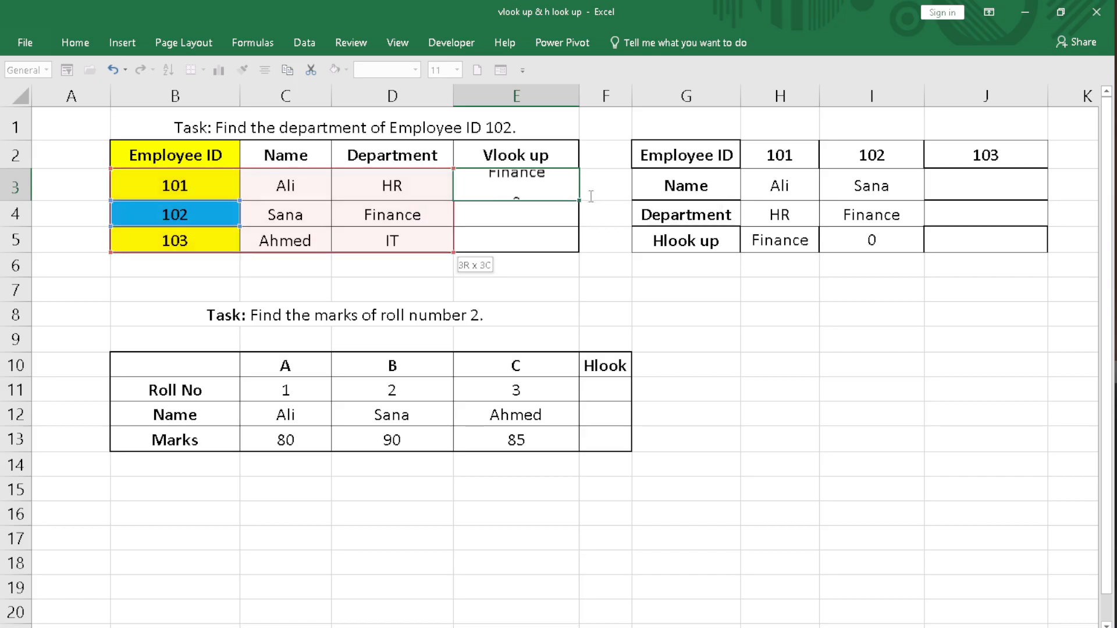
Move the VLOOKUP formula from E3 to E4 so it sits in the Employee ID 102 row.
{"action": "left_click", "coordinate": [565, 182]}
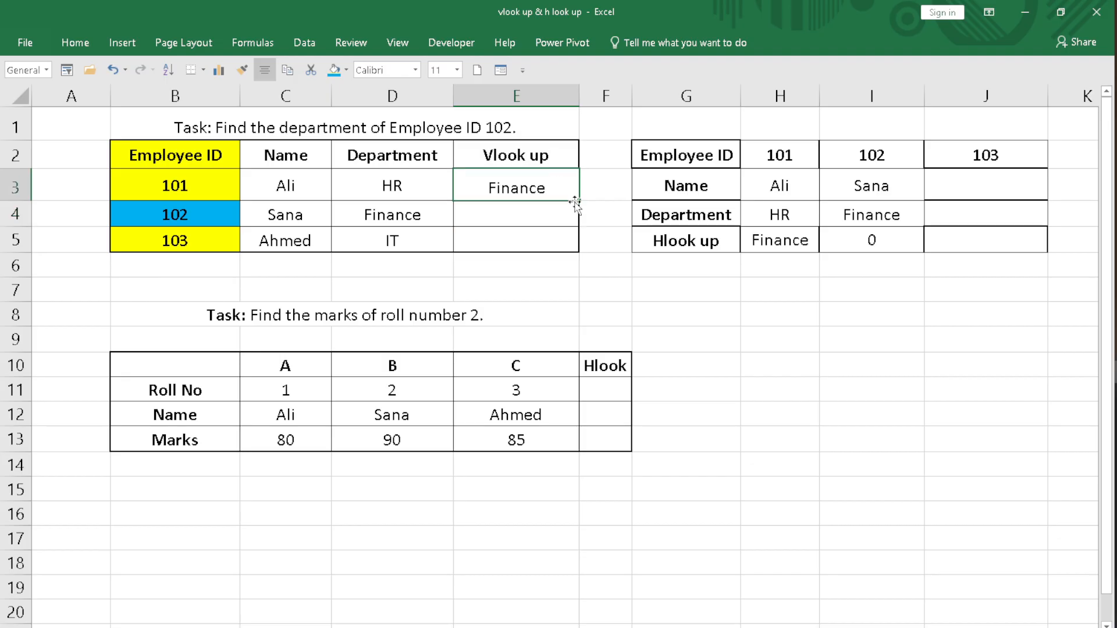
{"action": "left_click", "coordinate": [505, 220]}
{"action": "left_click", "coordinate": [511, 187]}
{"action": "left_click_drag", "start_coordinate": [530, 187], "coordinate": [549, 210]}
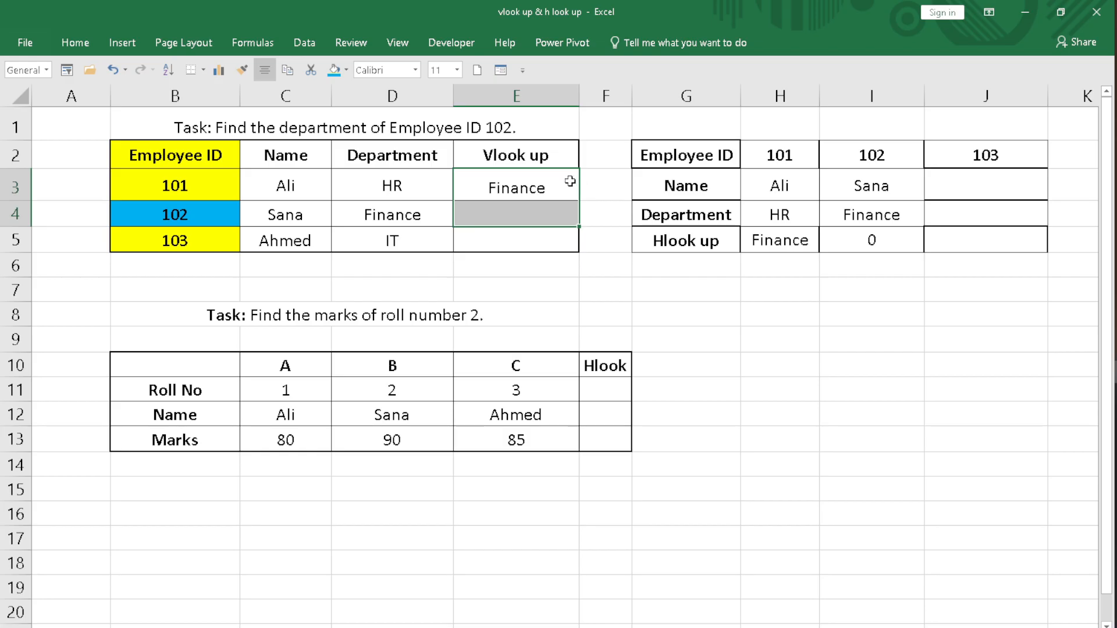
{"action": "left_click_drag", "start_coordinate": [562, 171], "coordinate": [616, 224]}
{"action": "left_click", "coordinate": [523, 175]}
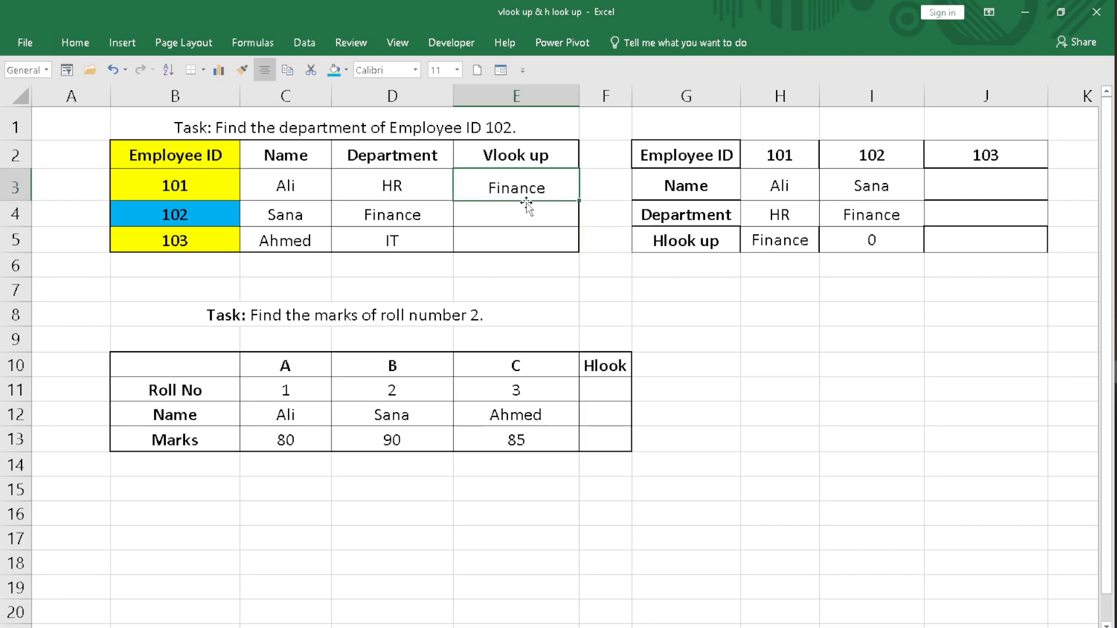
{"action": "left_click_drag", "start_coordinate": [528, 203], "coordinate": [536, 213]}
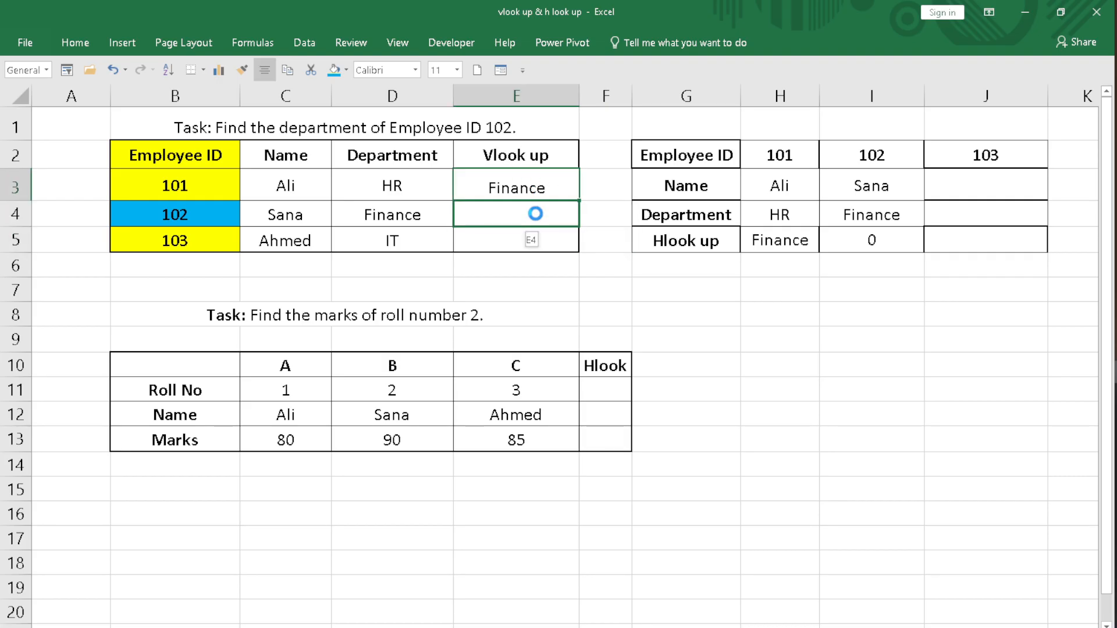
{"action": "left_click", "coordinate": [569, 385]}
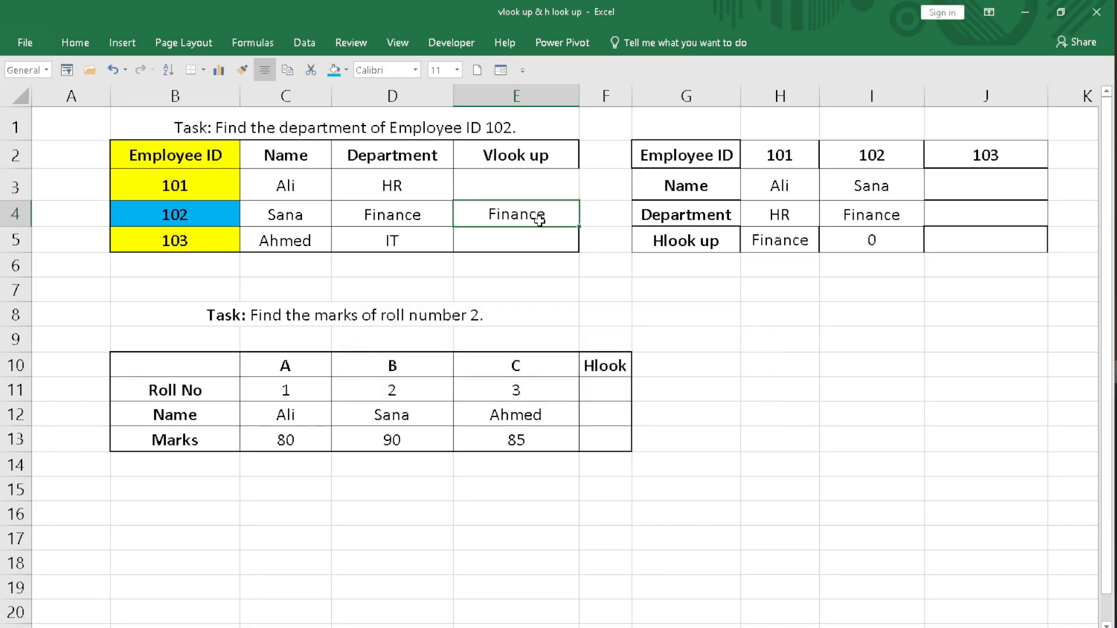
Fill the VLOOKUP formula from E4 into the neighbouring cells E3 and E5.
{"action": "left_click_drag", "start_coordinate": [578, 226], "coordinate": [579, 186]}
{"action": "left_click", "coordinate": [566, 208]}
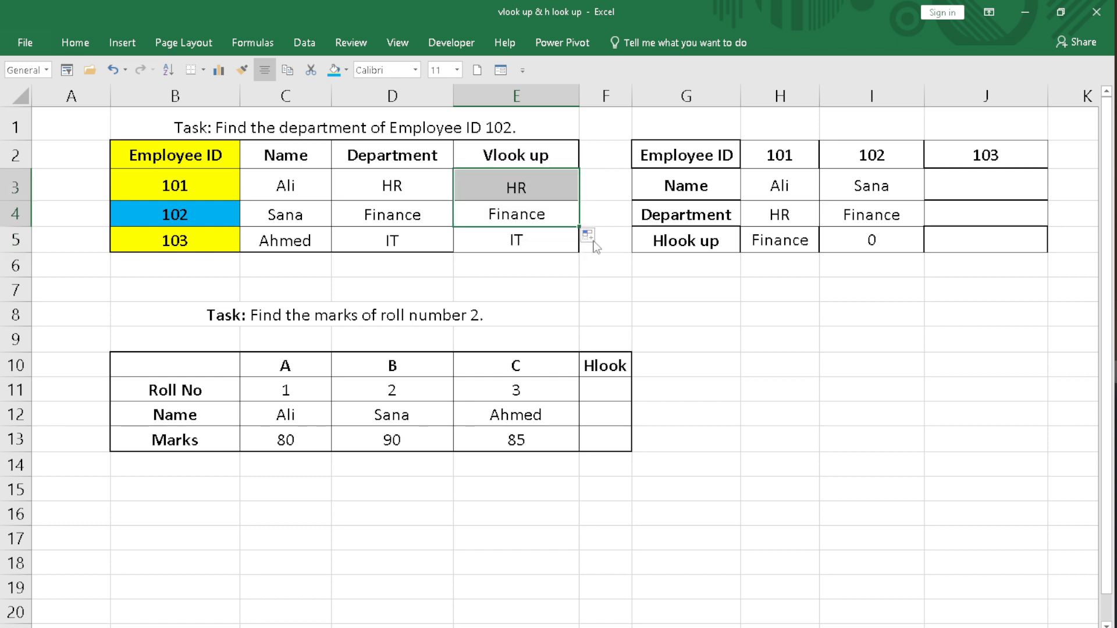
{"action": "left_click", "coordinate": [603, 281]}
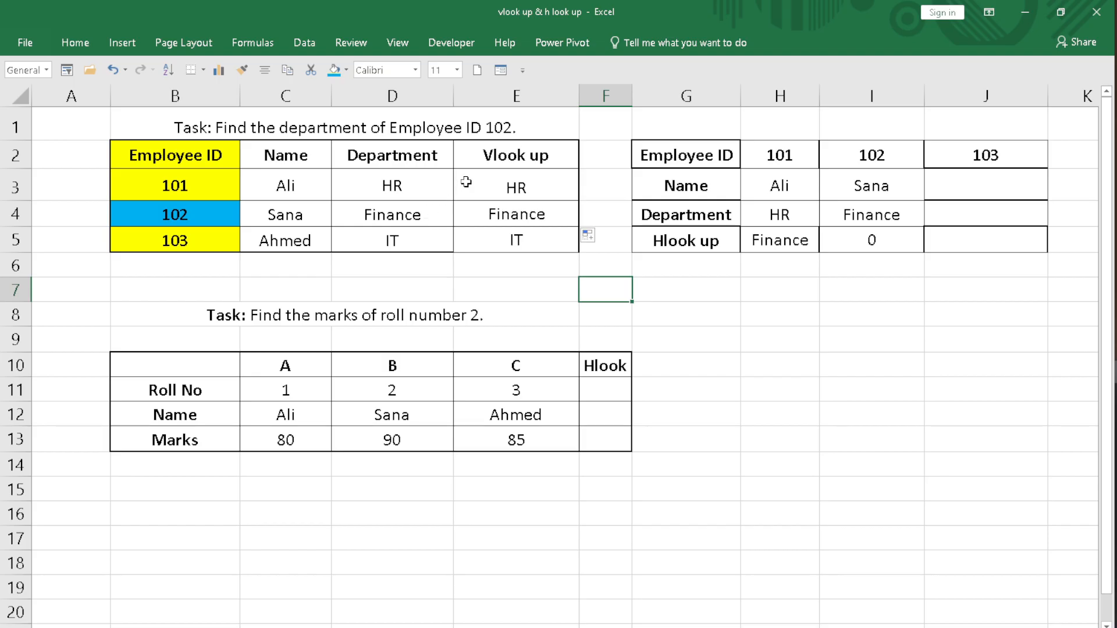
Examine the lookup values and table ranges used by the VLOOKUP formulas in E3, E4 and E5.
{"action": "double_click", "coordinate": [508, 189]}
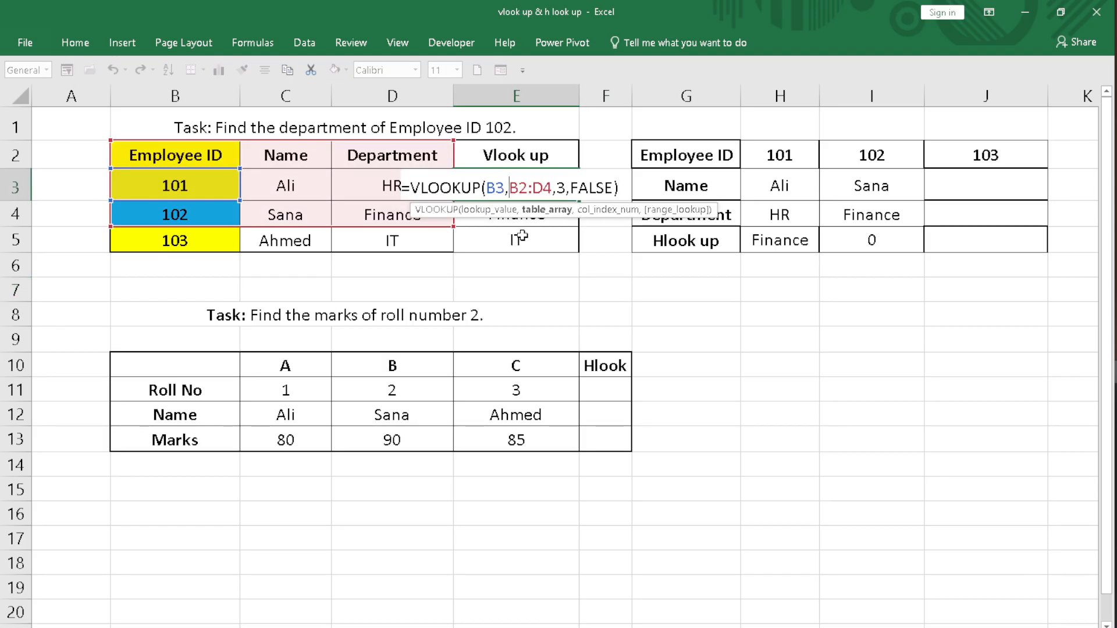
{"action": "key", "text": "Return"}
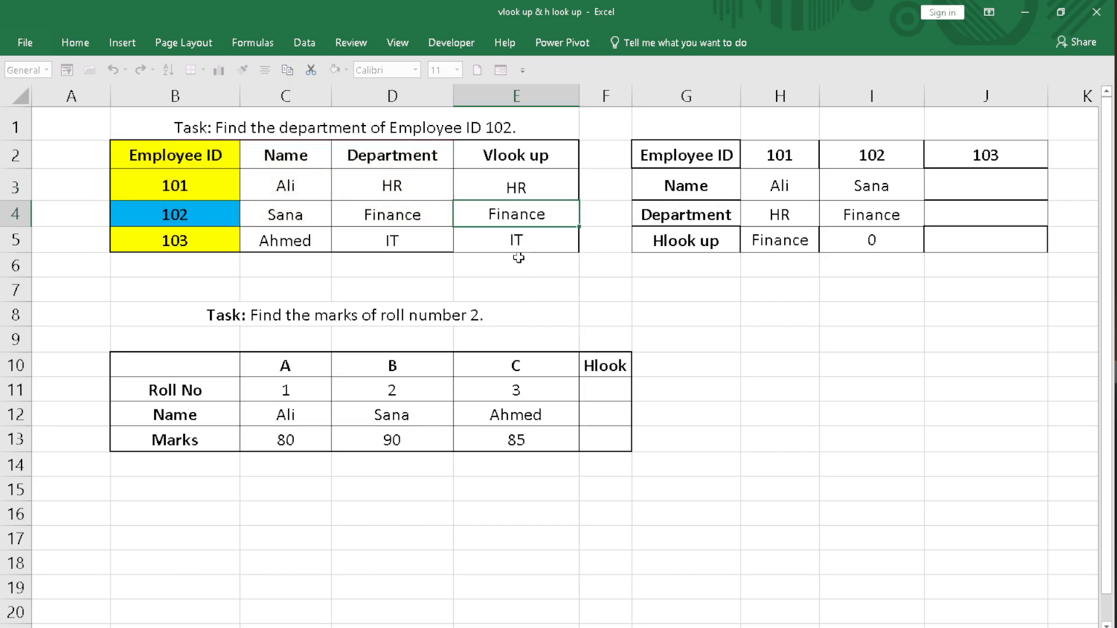
{"action": "double_click", "coordinate": [533, 191]}
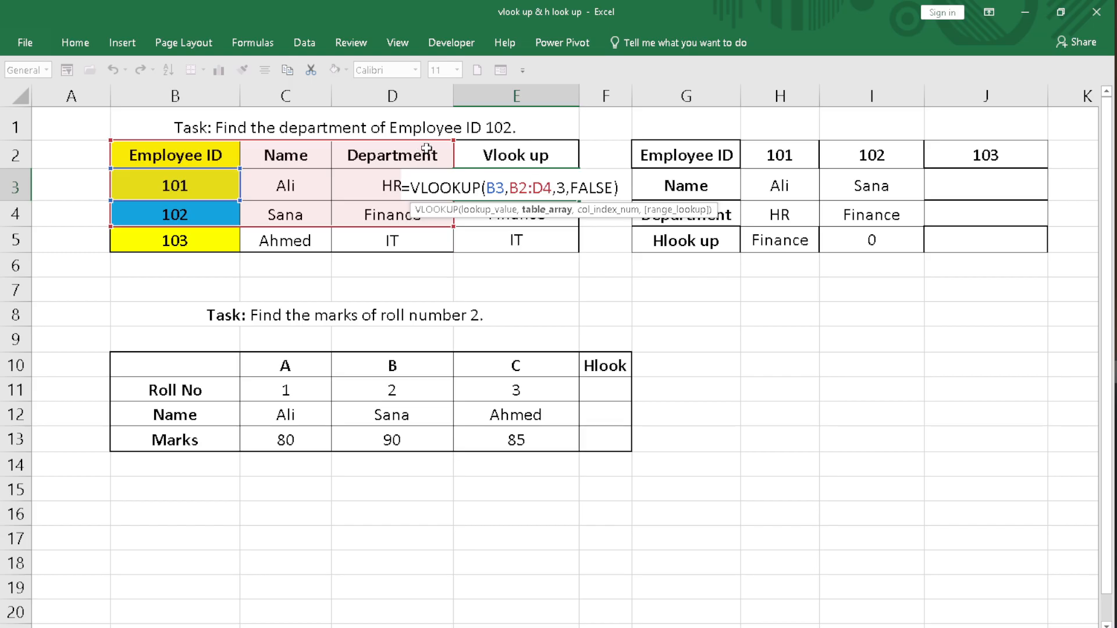
{"action": "left_click", "coordinate": [551, 222]}
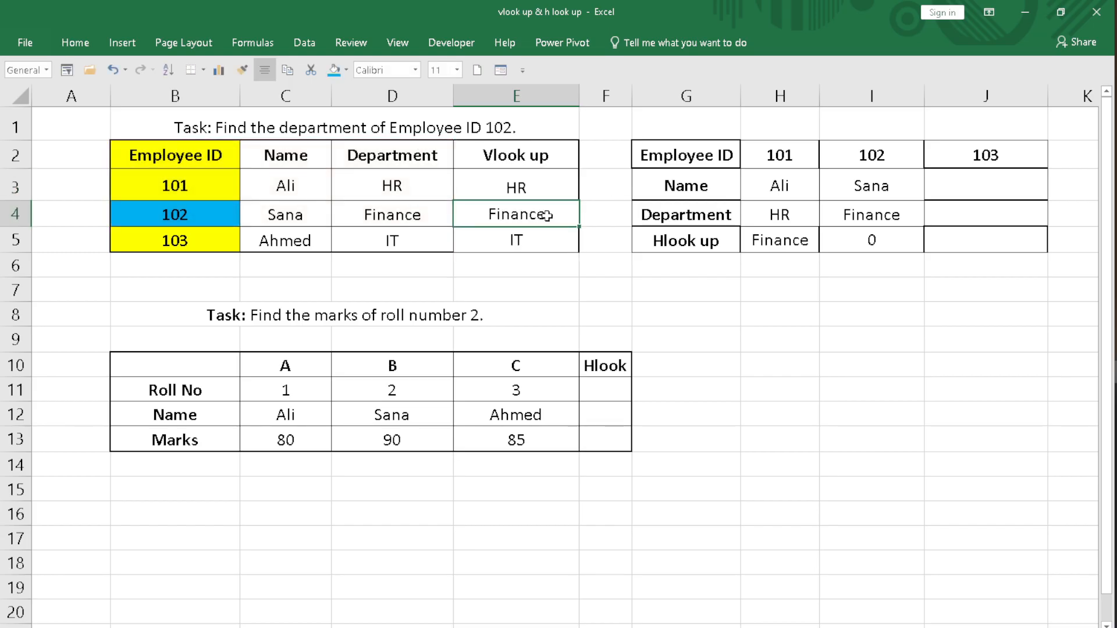
{"action": "double_click", "coordinate": [547, 215]}
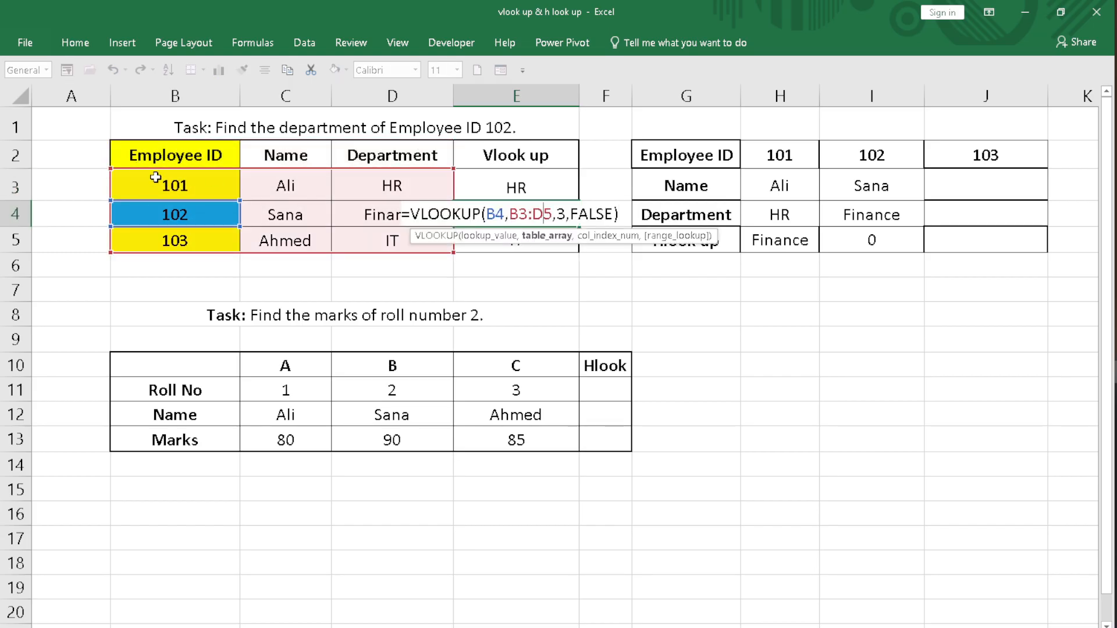
{"action": "key", "text": "Return"}
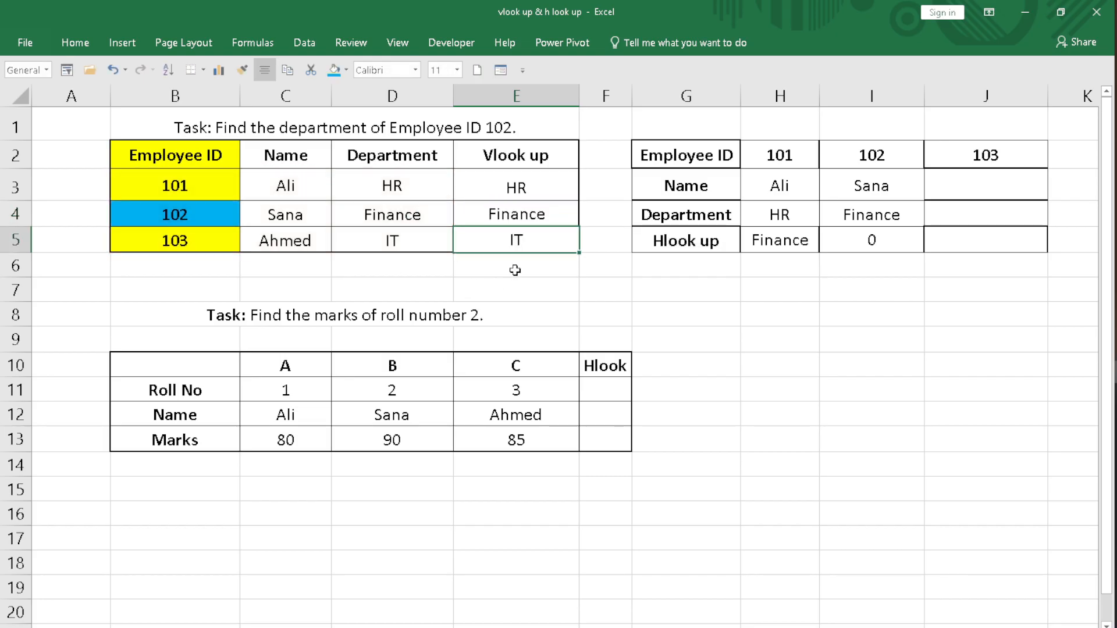
{"action": "double_click", "coordinate": [518, 240]}
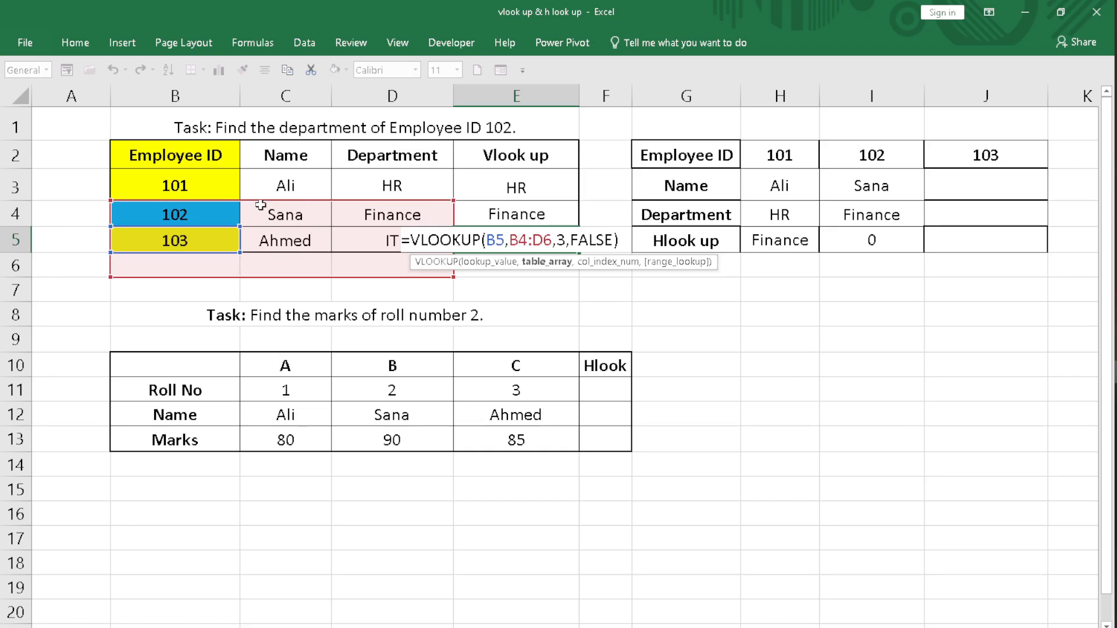
{"action": "left_click_drag", "start_coordinate": [261, 200], "coordinate": [281, 217]}
Make the table array in E3's VLOOKUP formula absolute as $B$2:$D$4.
{"action": "double_click", "coordinate": [526, 187]}
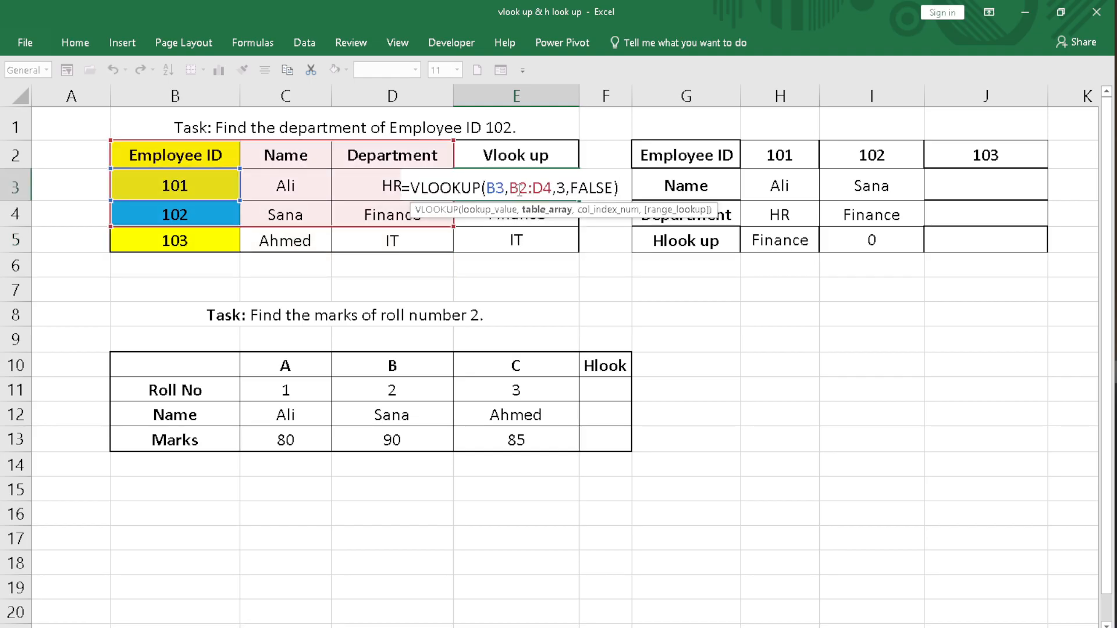
{"action": "mouse_move", "coordinate": [519, 191]}
{"action": "left_mouse_down"}
{"action": "mouse_move", "coordinate": [549, 192]}
{"action": "mouse_move", "coordinate": [510, 187]}
{"action": "left_mouse_up"}
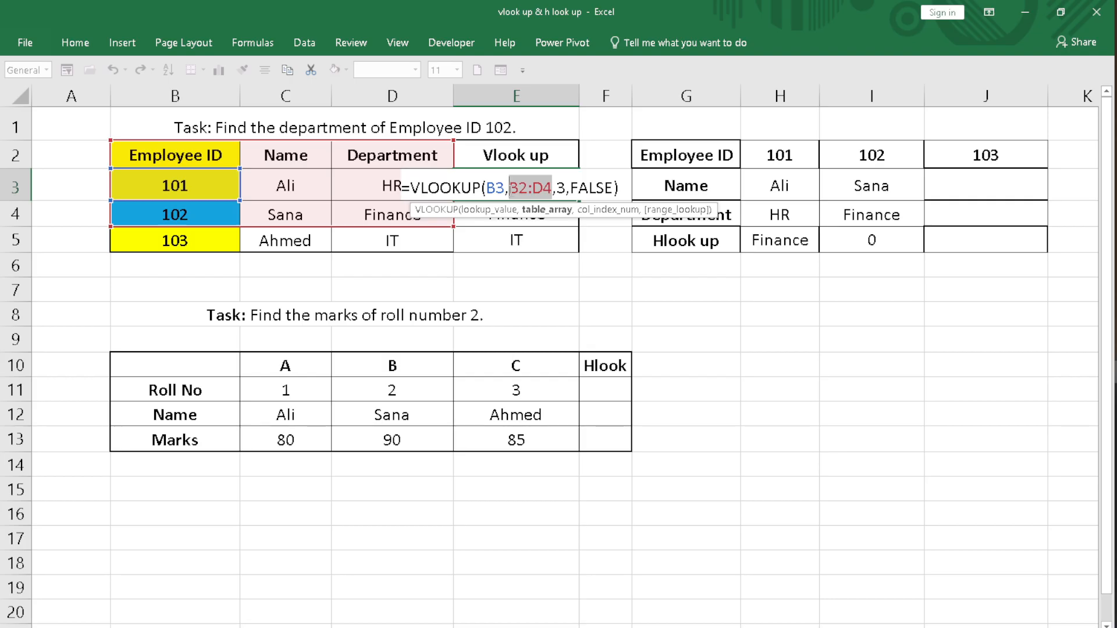
{"action": "key", "text": "F4"}
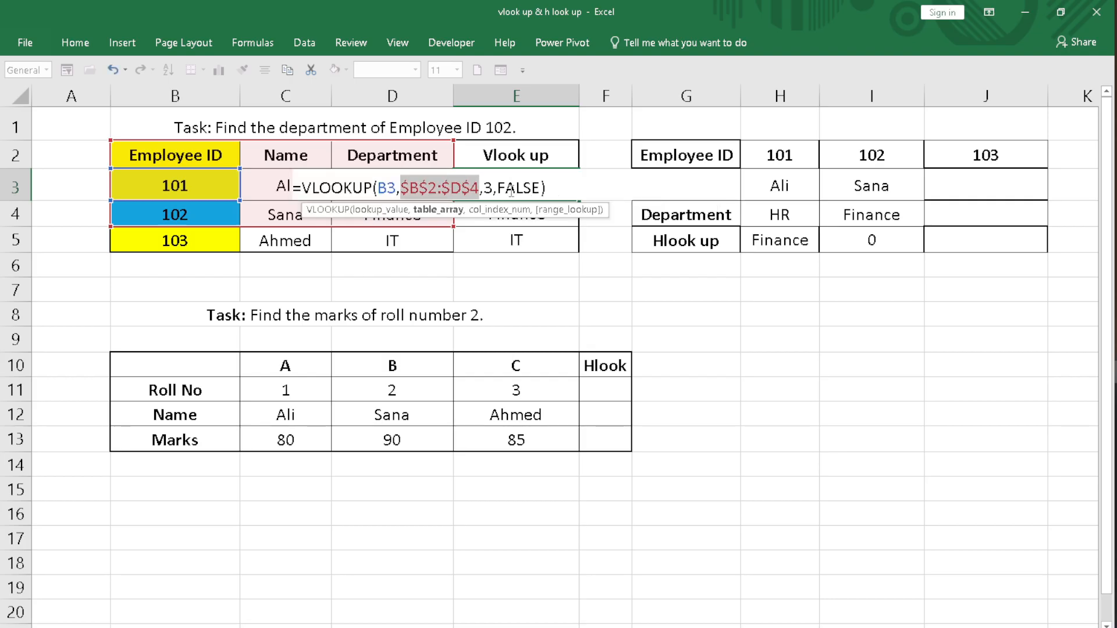
{"action": "key", "text": "Return"}
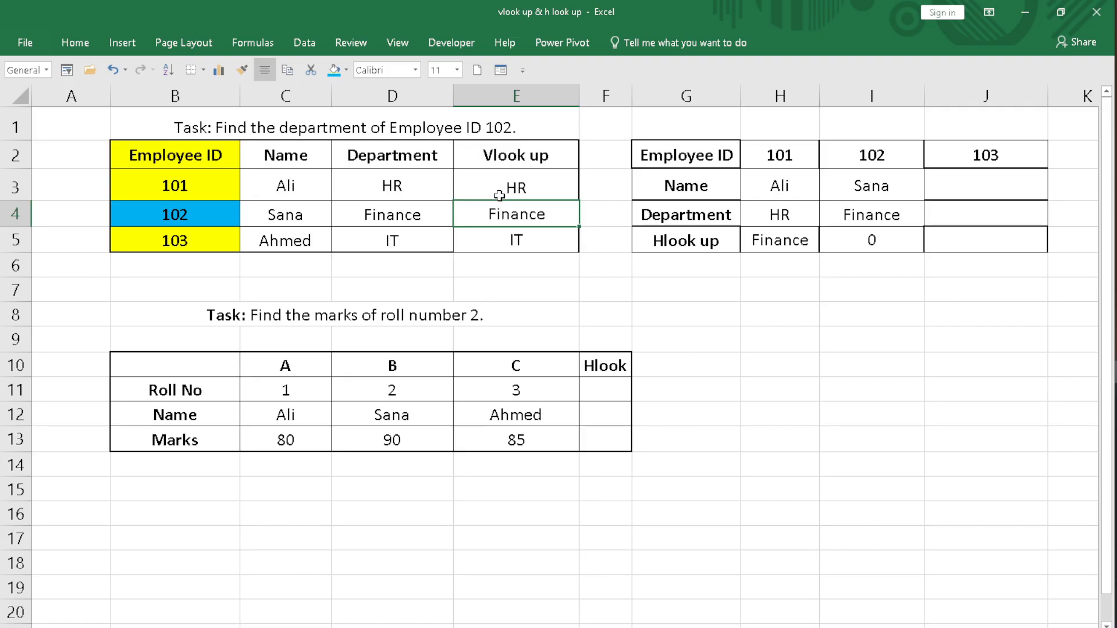
{"action": "double_click", "coordinate": [510, 214]}
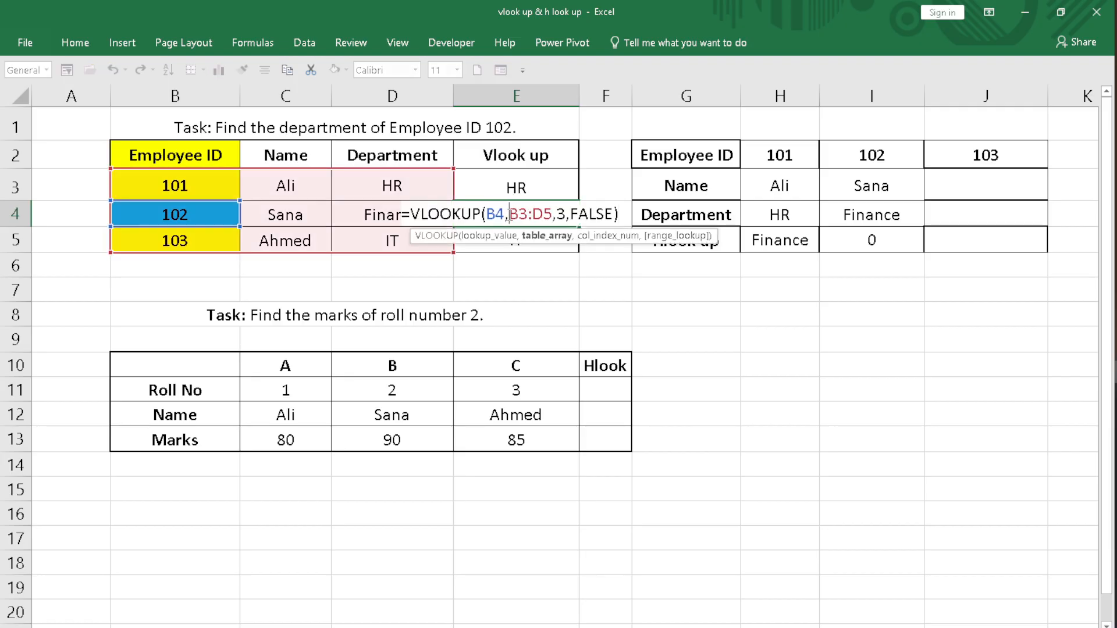
{"action": "left_click_drag", "start_coordinate": [509, 214], "coordinate": [547, 215]}
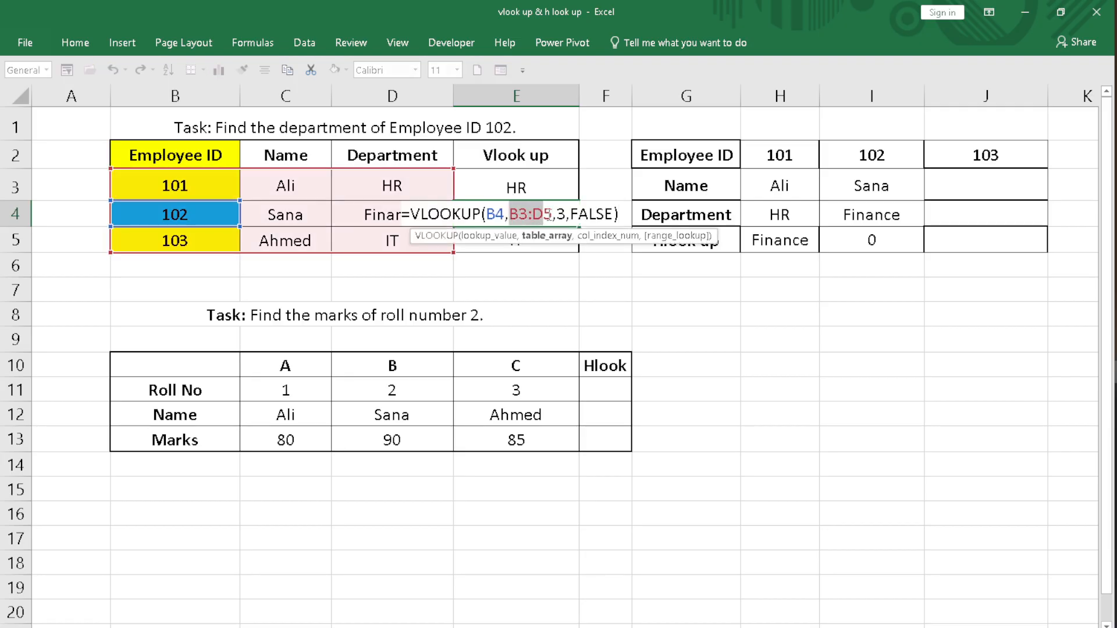
{"action": "left_click", "coordinate": [551, 251]}
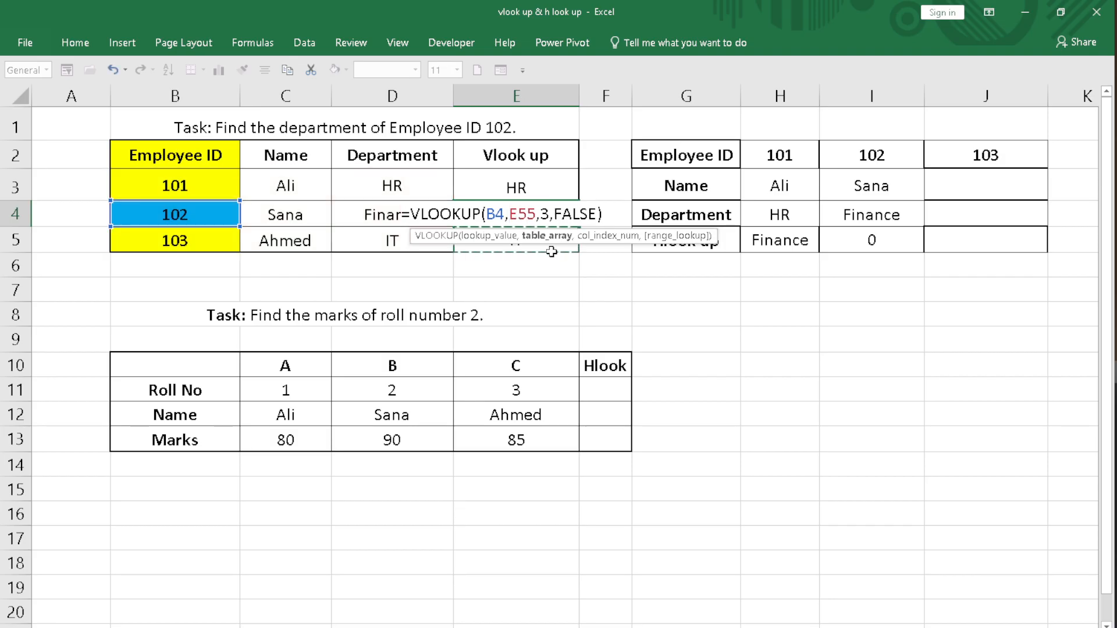
{"action": "key", "text": "Return"}
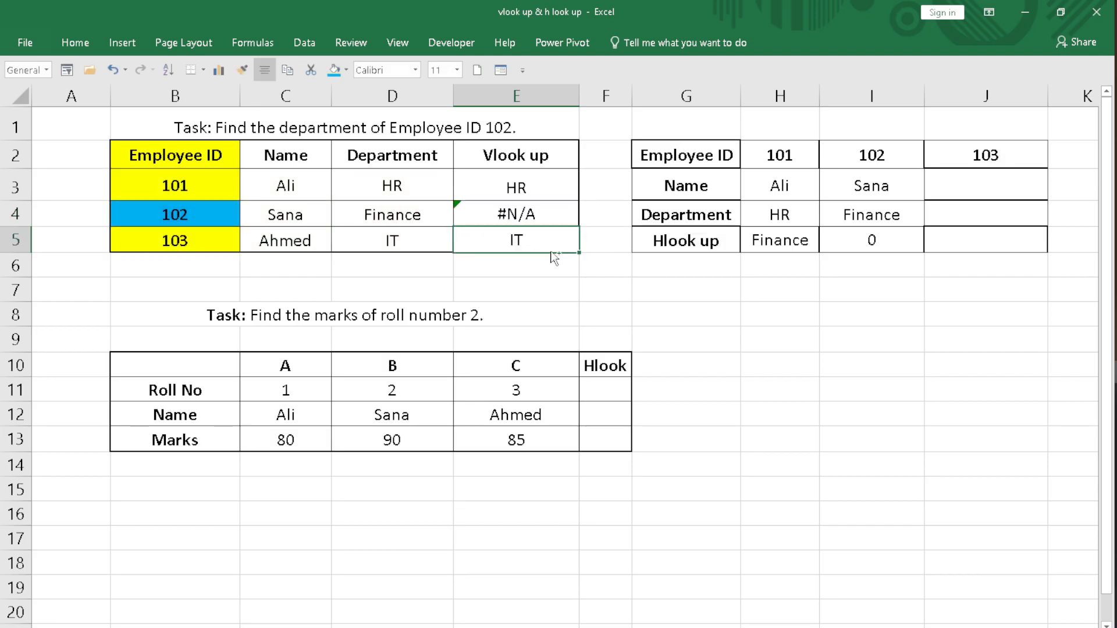
{"action": "key", "text": "ctrl+z"}
Fill the VLOOKUP formula with the absolute range from E3 down to E5 and check the formula in E4.
{"action": "left_click", "coordinate": [570, 182]}
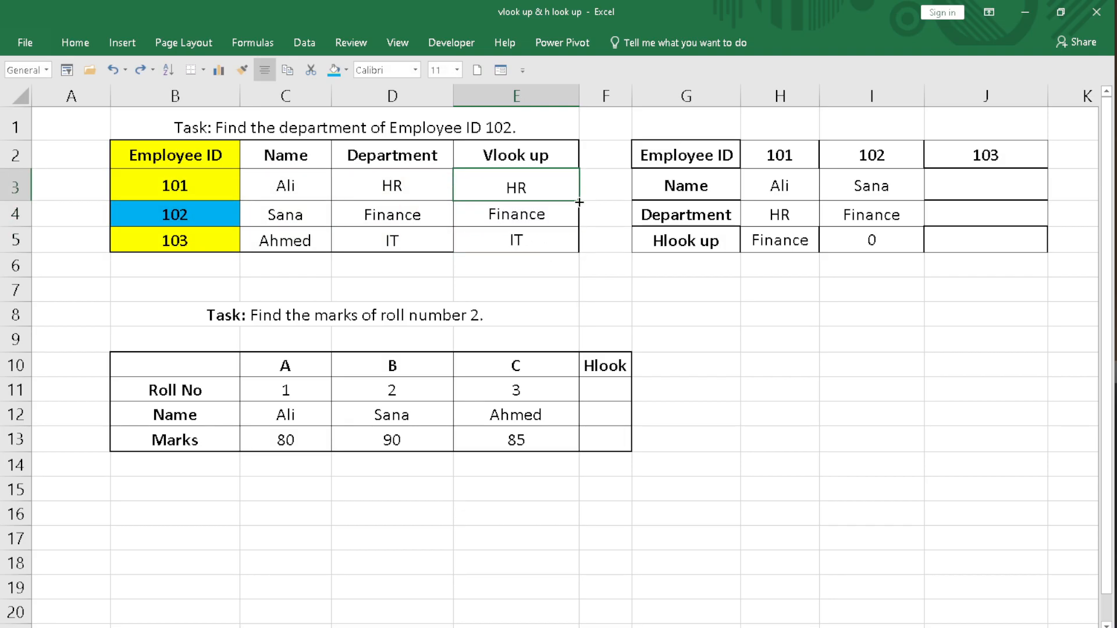
{"action": "left_click_drag", "start_coordinate": [579, 202], "coordinate": [587, 244]}
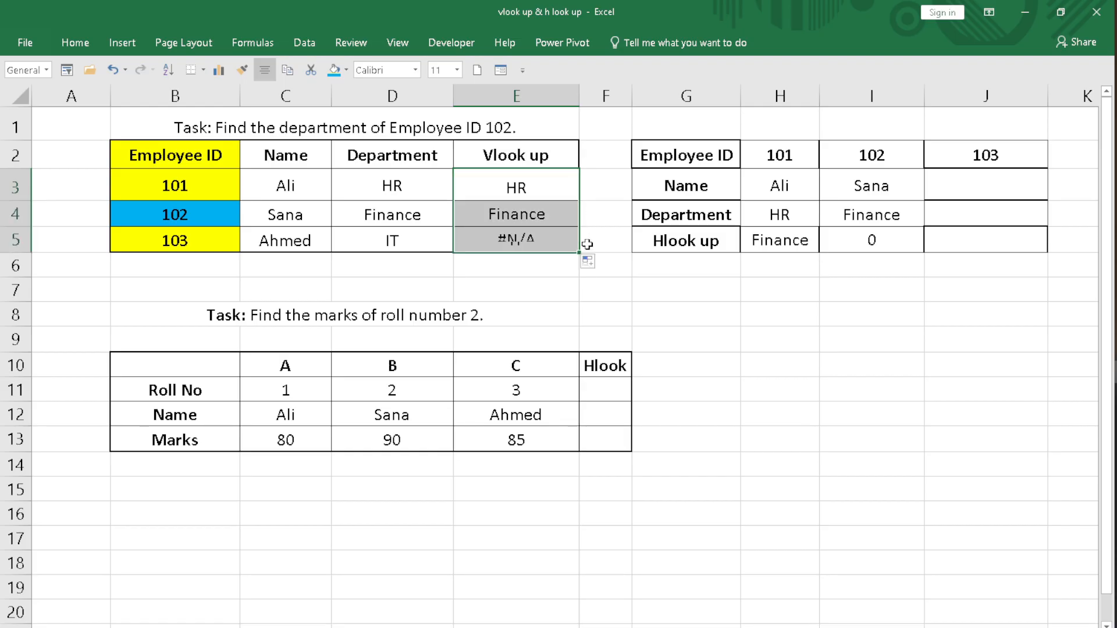
{"action": "double_click", "coordinate": [556, 216]}
{"action": "key", "text": "Escape"}
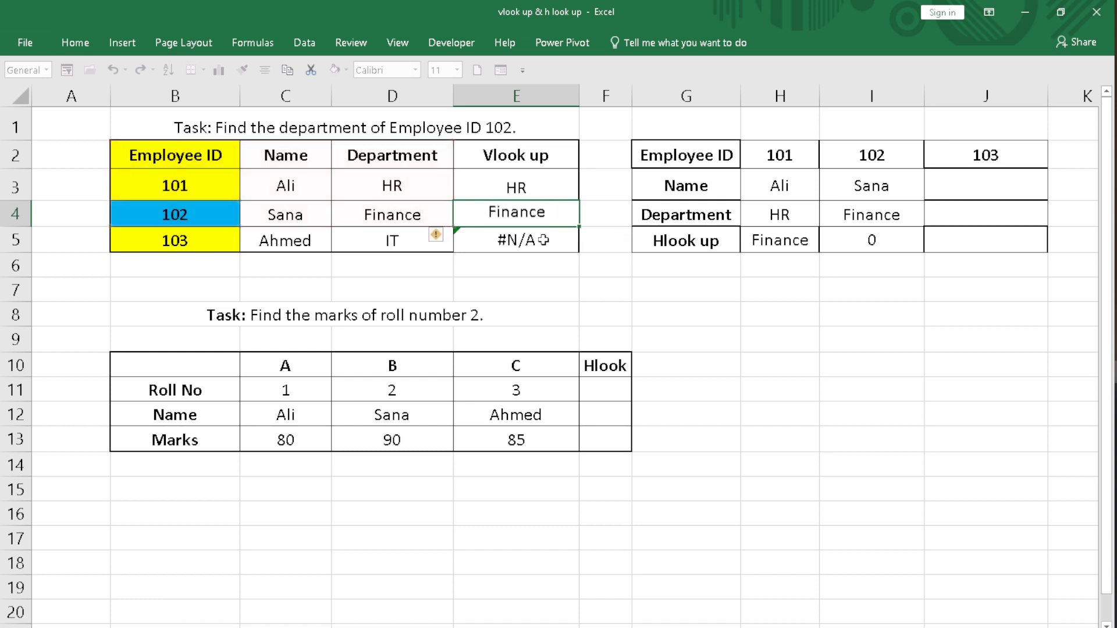
Shift the table array in E5's VLOOKUP formula to $B$3:$D$5 and review the corrected formula.
{"action": "double_click", "coordinate": [545, 238]}
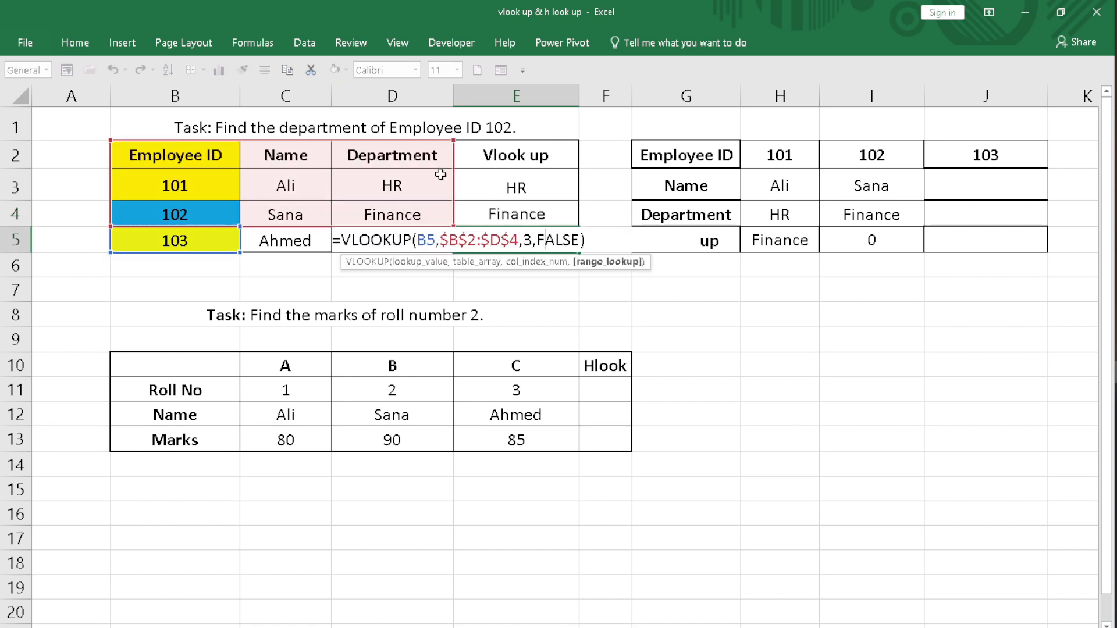
{"action": "left_click_drag", "start_coordinate": [391, 147], "coordinate": [392, 179]}
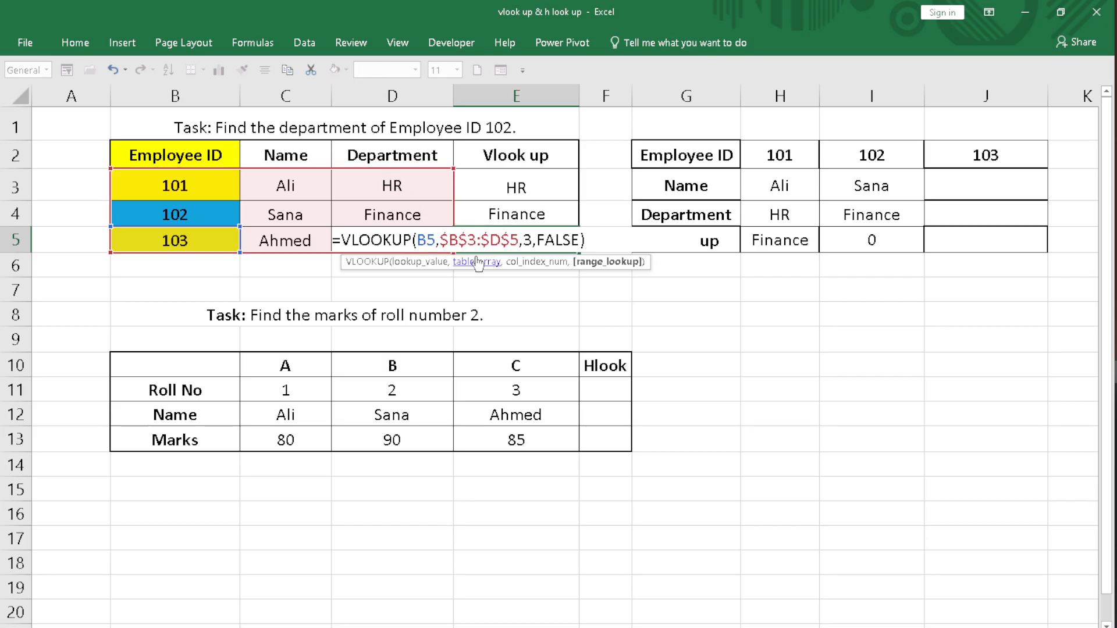
{"action": "key", "text": "Return"}
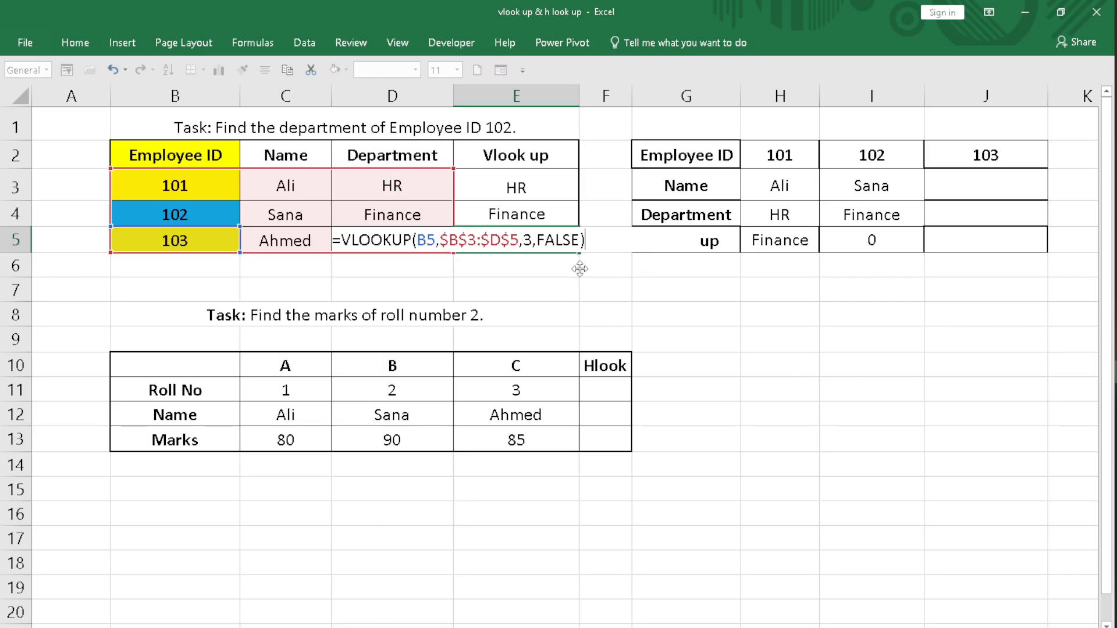
{"action": "left_click", "coordinate": [542, 240]}
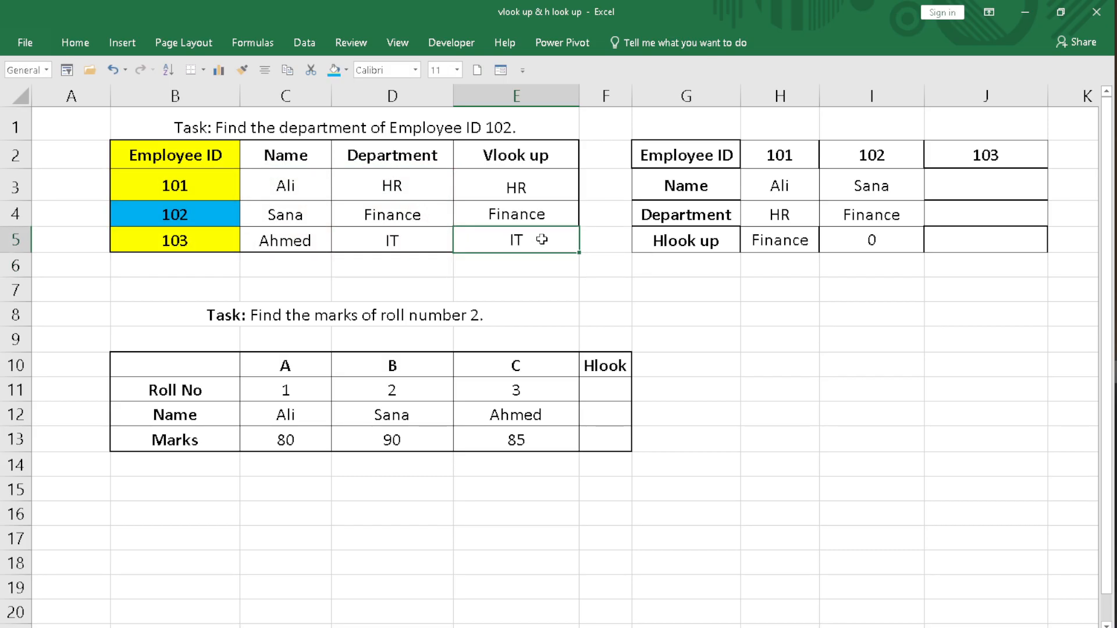
{"action": "double_click", "coordinate": [542, 240]}
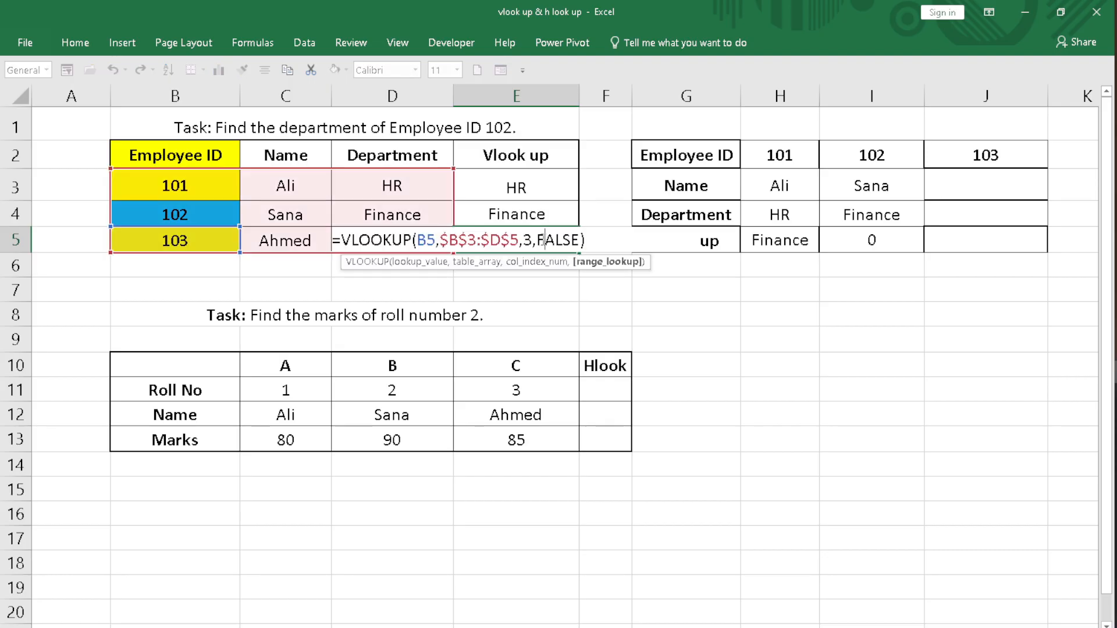
{"action": "key", "text": "Return"}
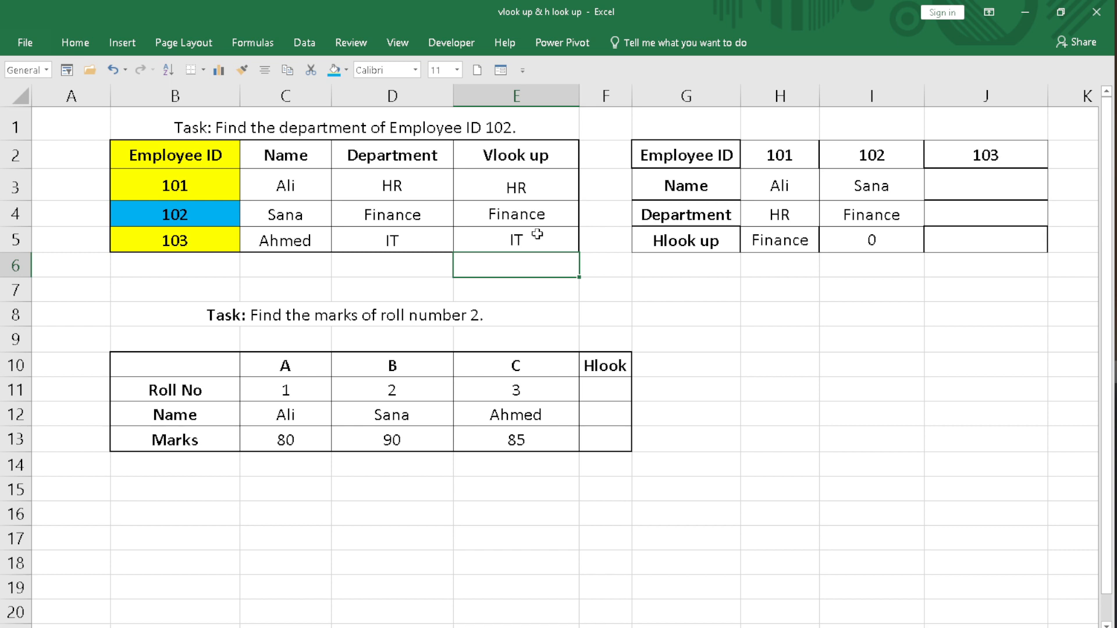
Clear the old results from H5 and I5 in the Hlook up row.
{"action": "left_click", "coordinate": [727, 349]}
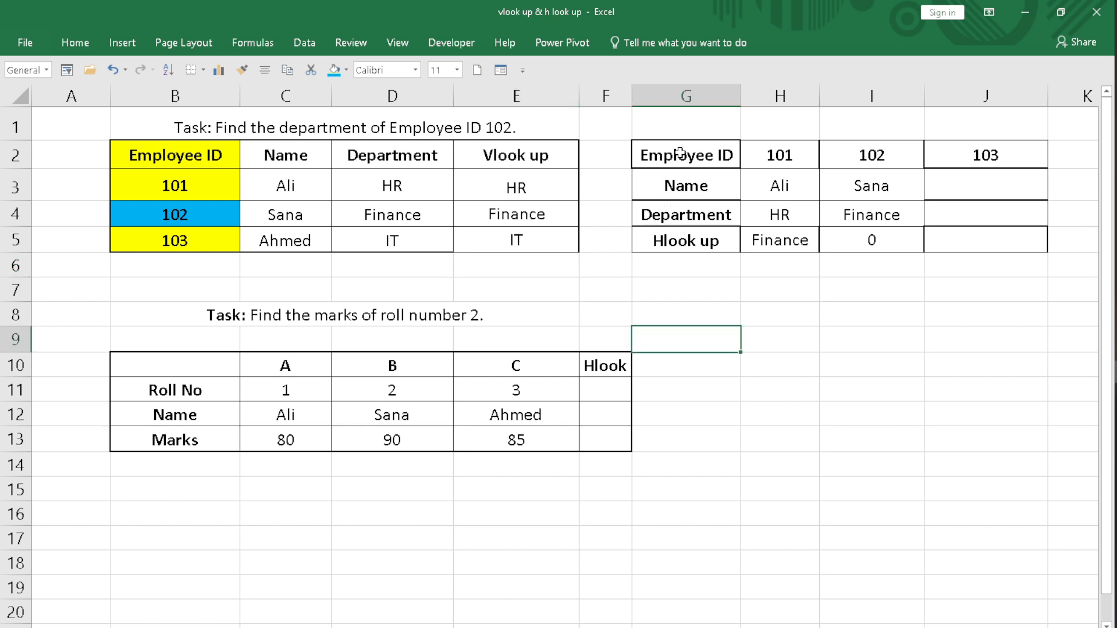
{"action": "left_click_drag", "start_coordinate": [559, 149], "coordinate": [558, 267]}
{"action": "left_click_drag", "start_coordinate": [763, 241], "coordinate": [871, 241]}
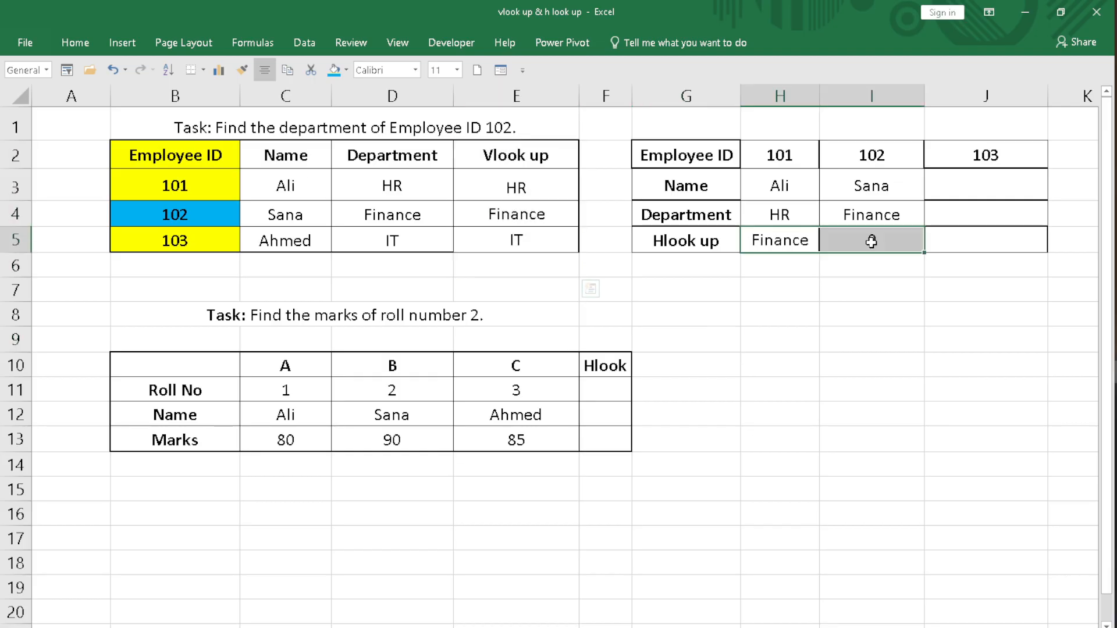
{"action": "double_click", "coordinate": [785, 245]}
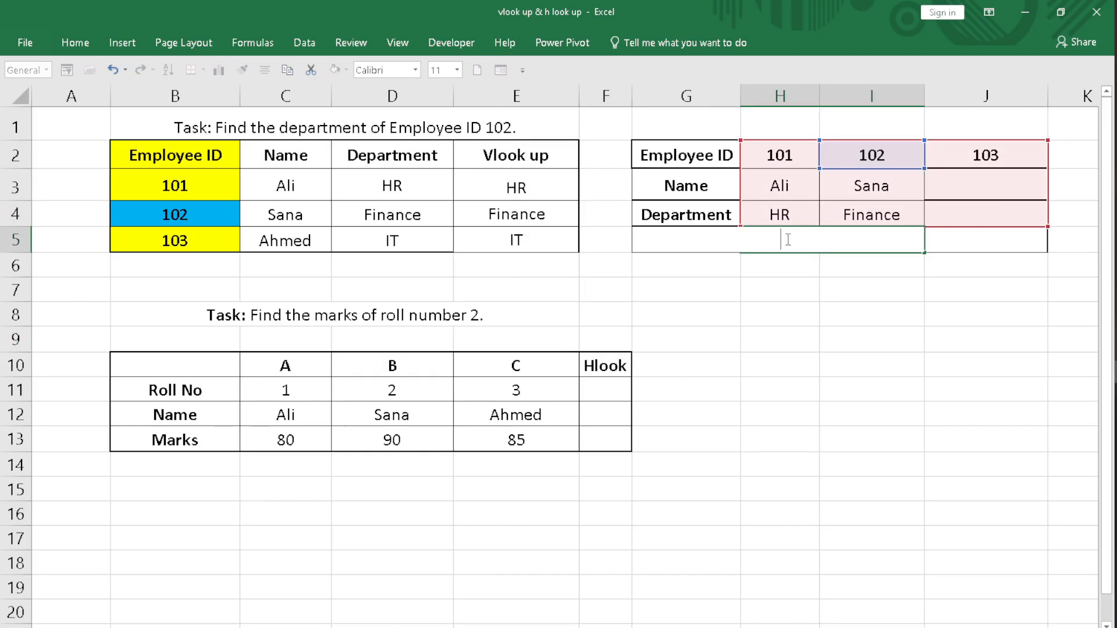
{"action": "left_click", "coordinate": [780, 509]}
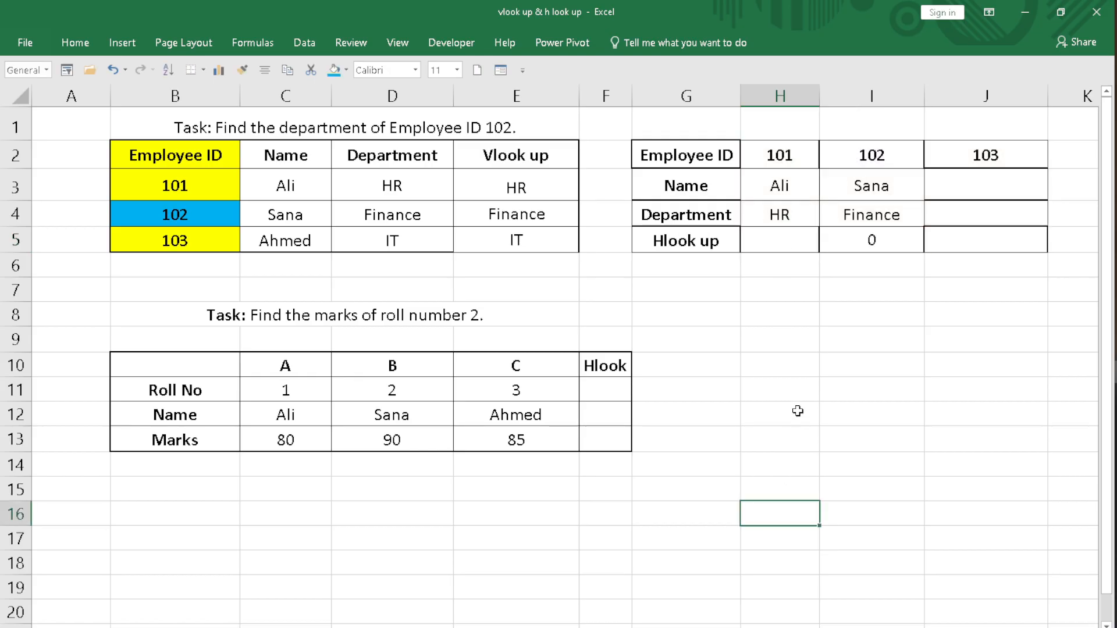
{"action": "left_click", "coordinate": [846, 245]}
{"action": "key", "text": "Delete"}
{"action": "left_click", "coordinate": [846, 319]}
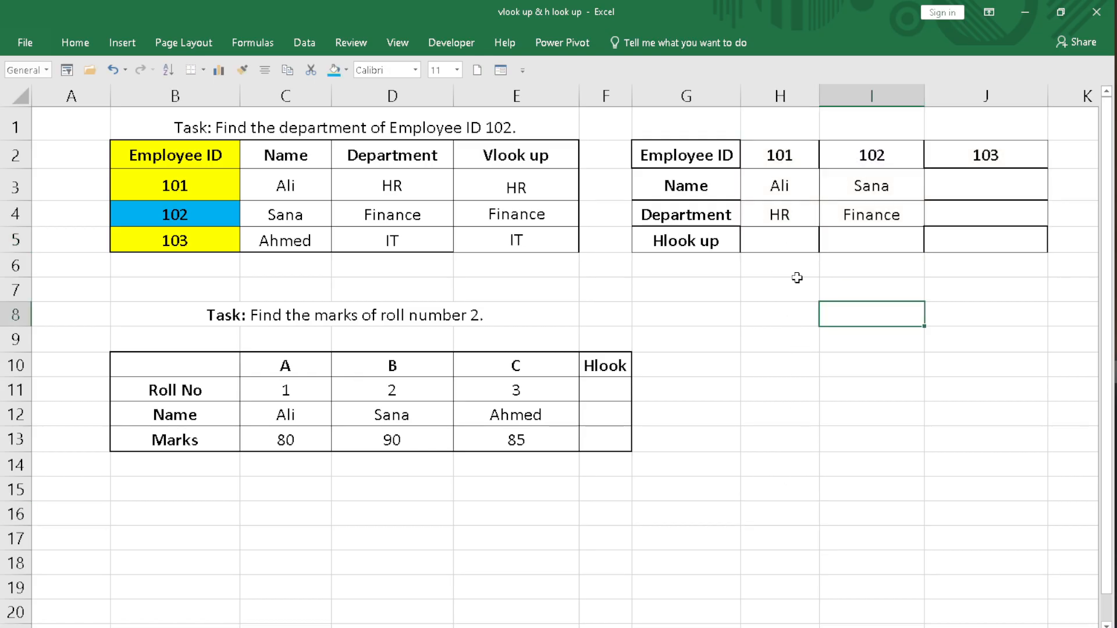
Copy the name of Employee ID 103 from C5 into J3 of the horizontal table.
{"action": "left_click", "coordinate": [765, 245]}
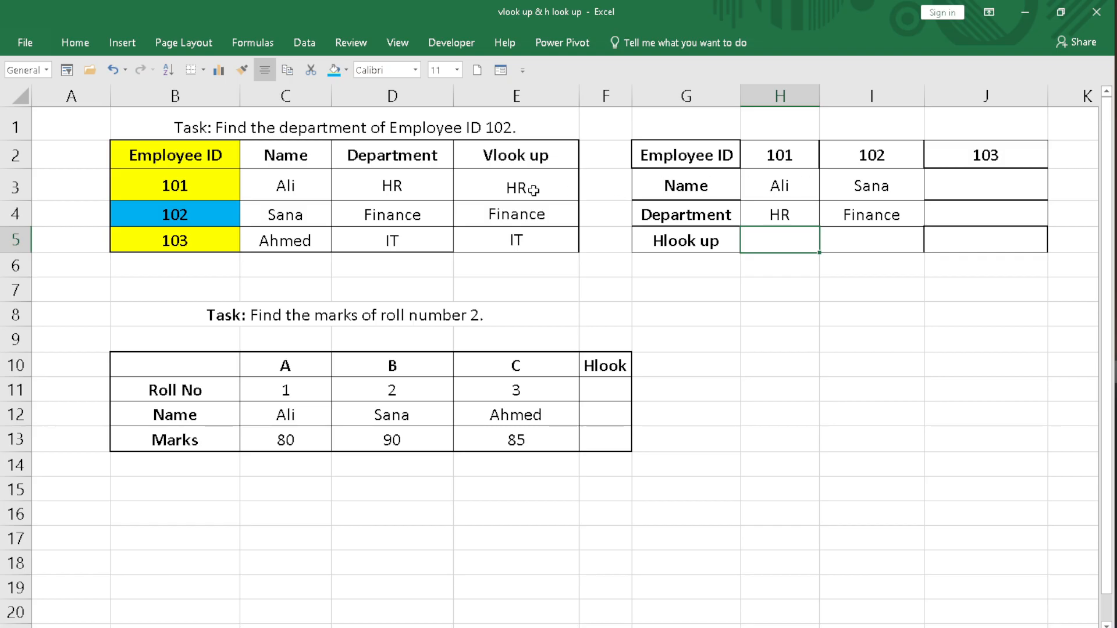
{"action": "left_click", "coordinate": [324, 241]}
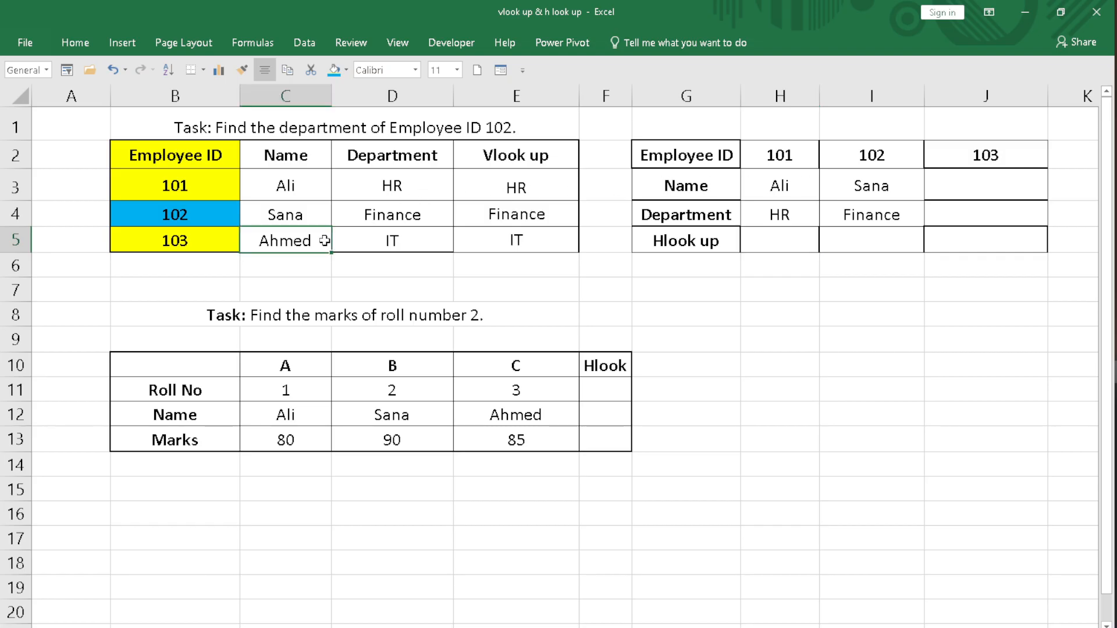
{"action": "key", "text": "ctrl+c"}
{"action": "left_click", "coordinate": [968, 185]}
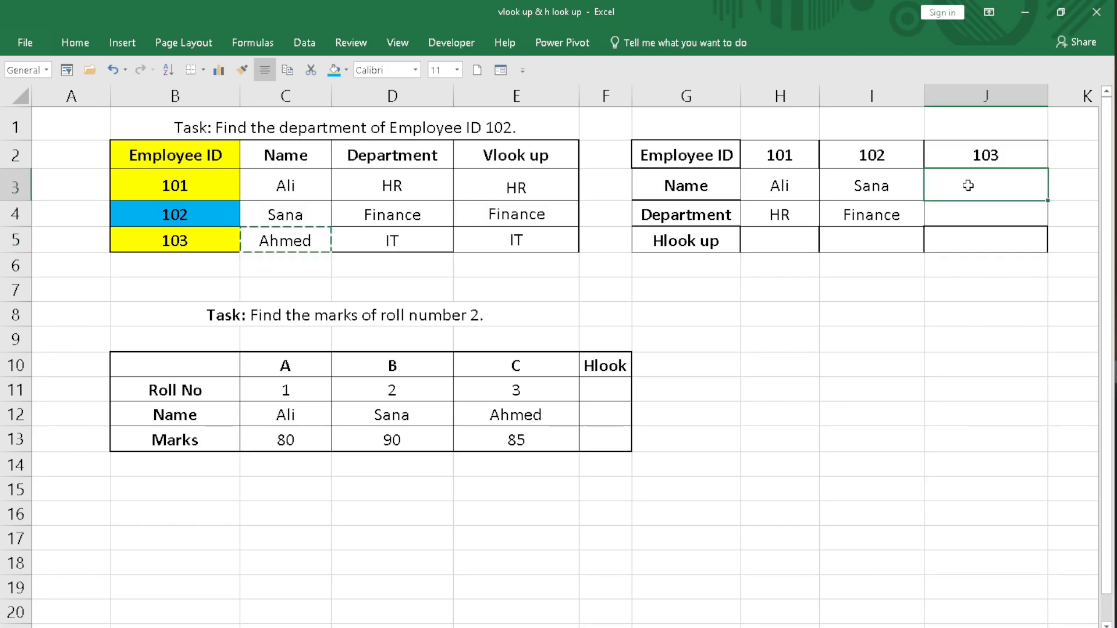
{"action": "key", "text": "ctrl+v"}
{"action": "left_click", "coordinate": [405, 243]}
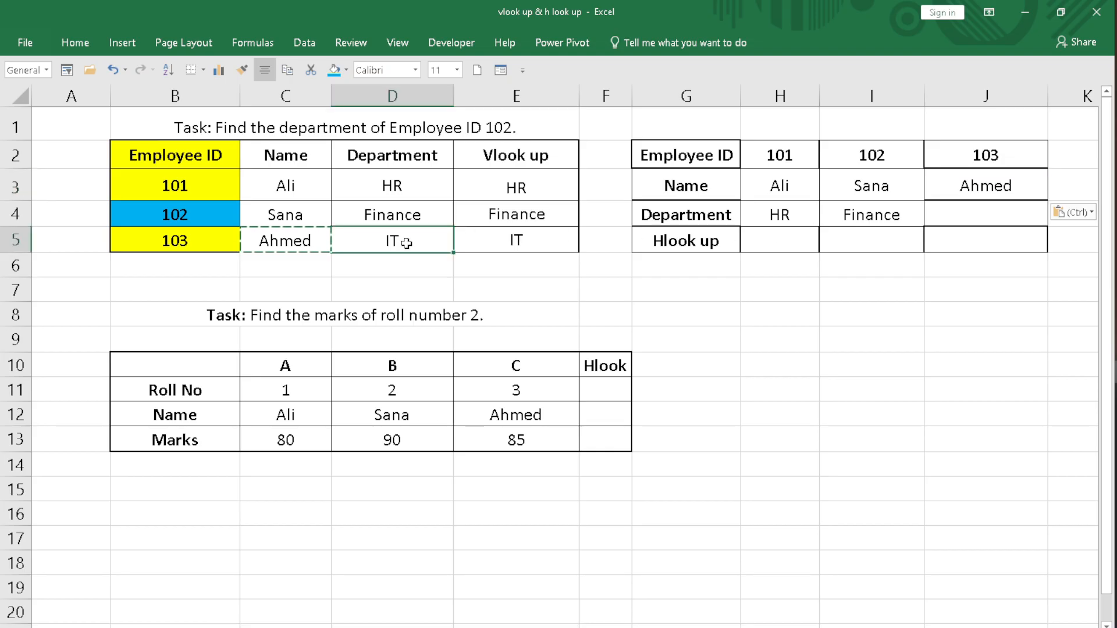
{"action": "key", "text": "ctrl+v"}
{"action": "key", "text": "ctrl+c"}
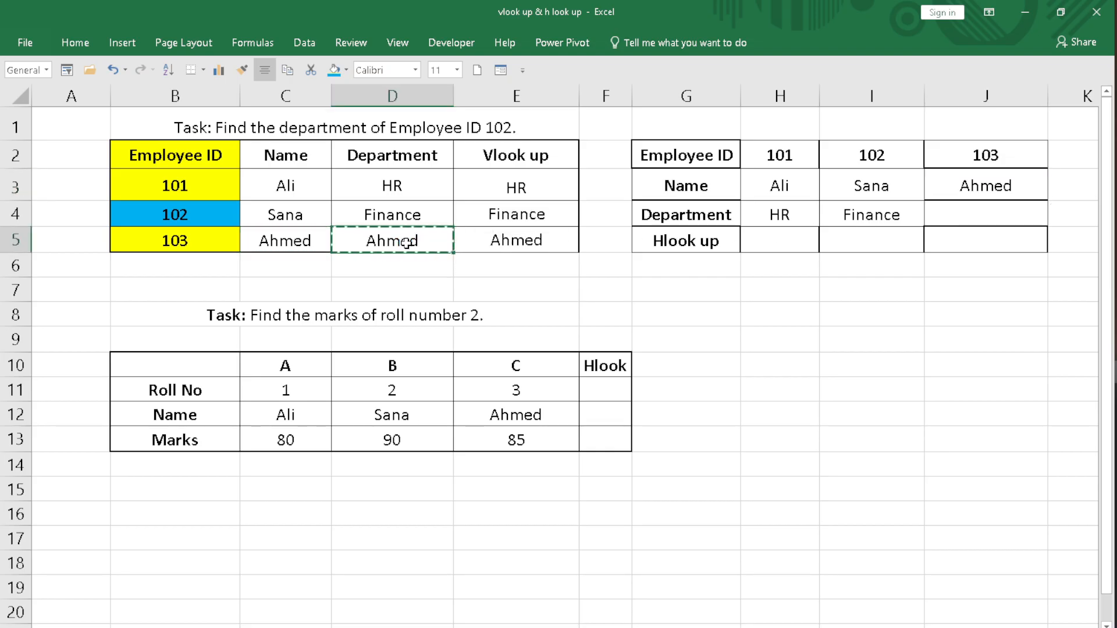
{"action": "key", "text": "ctrl+z"}
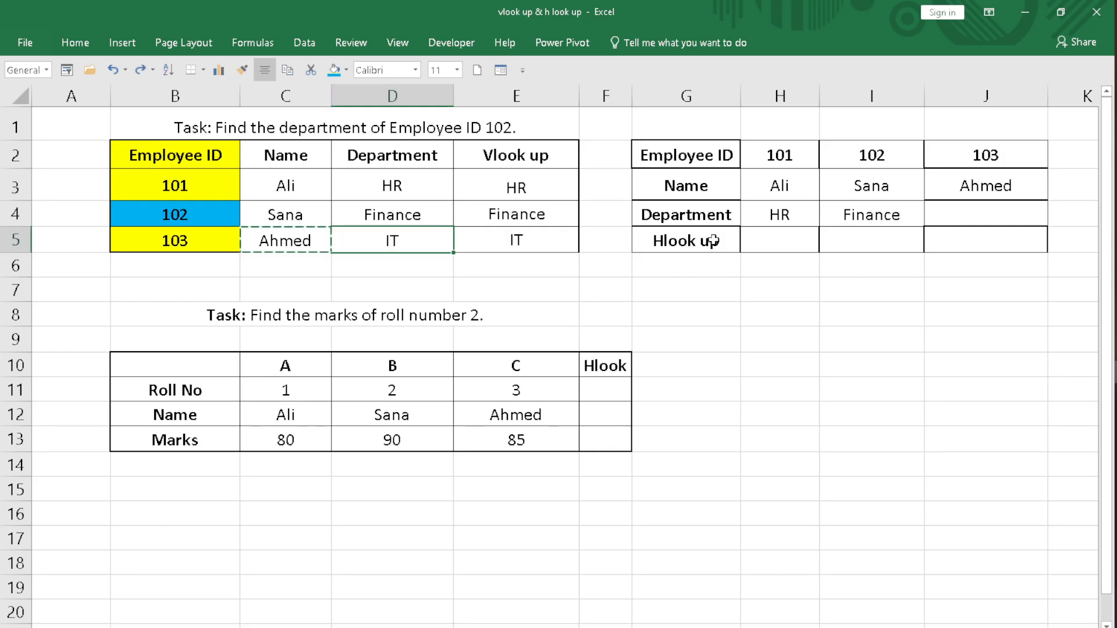
Copy the department IT from D5 into J4 of the horizontal employee table.
{"action": "double_click", "coordinate": [663, 290]}
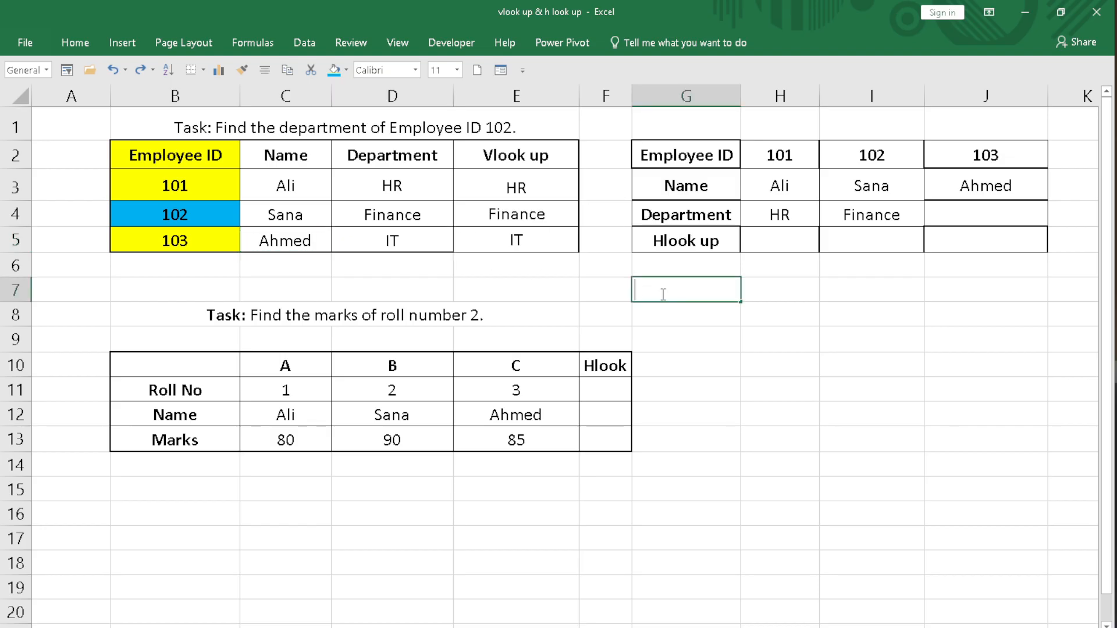
{"action": "left_click", "coordinate": [389, 238]}
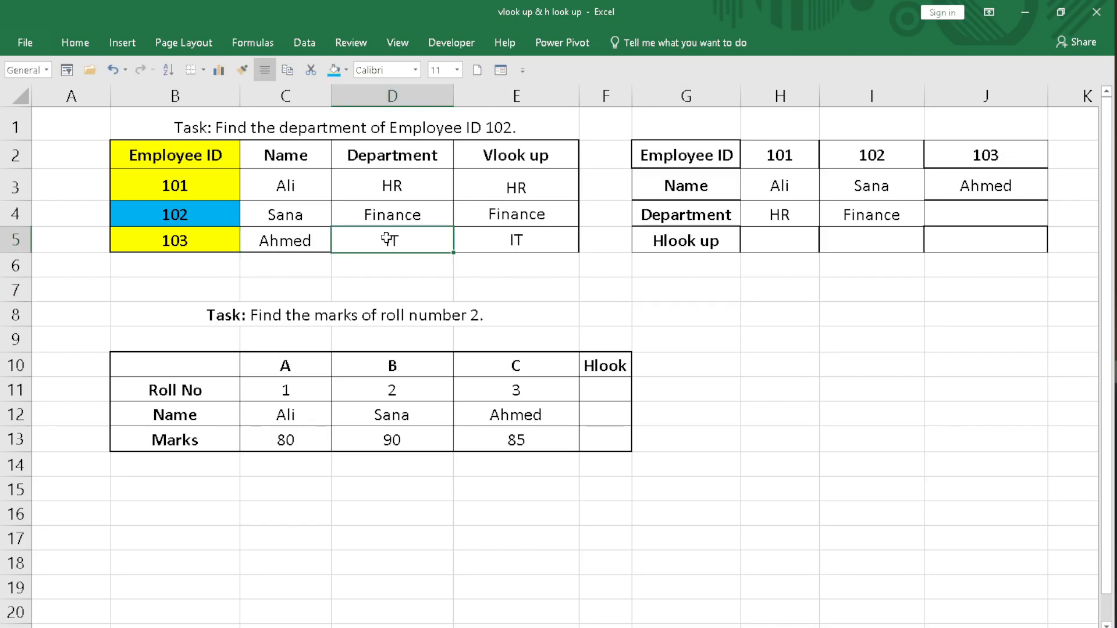
{"action": "key", "text": "ctrl+c"}
{"action": "left_click", "coordinate": [973, 210]}
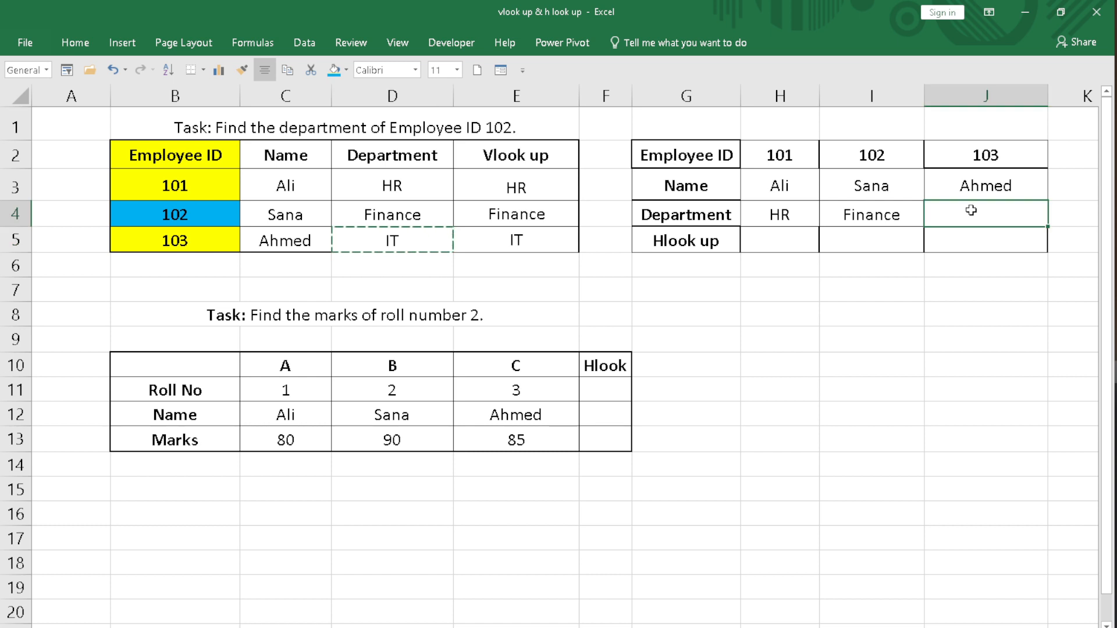
{"action": "key", "text": "ctrl+v"}
{"action": "left_click", "coordinate": [986, 339]}
{"action": "left_click", "coordinate": [766, 243]}
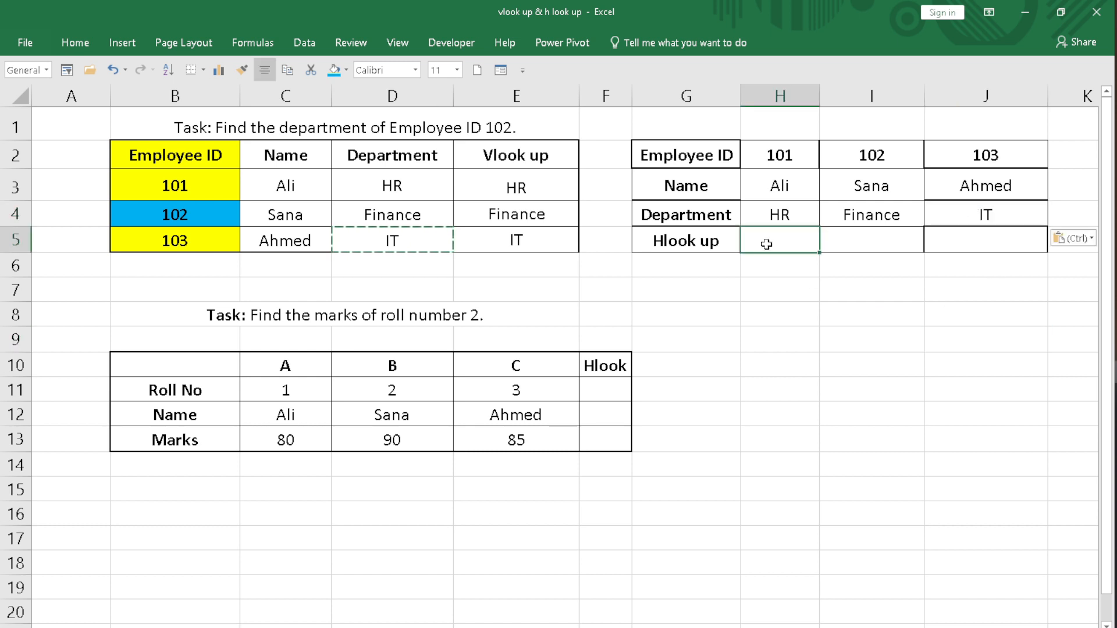
{"action": "left_click", "coordinate": [755, 357]}
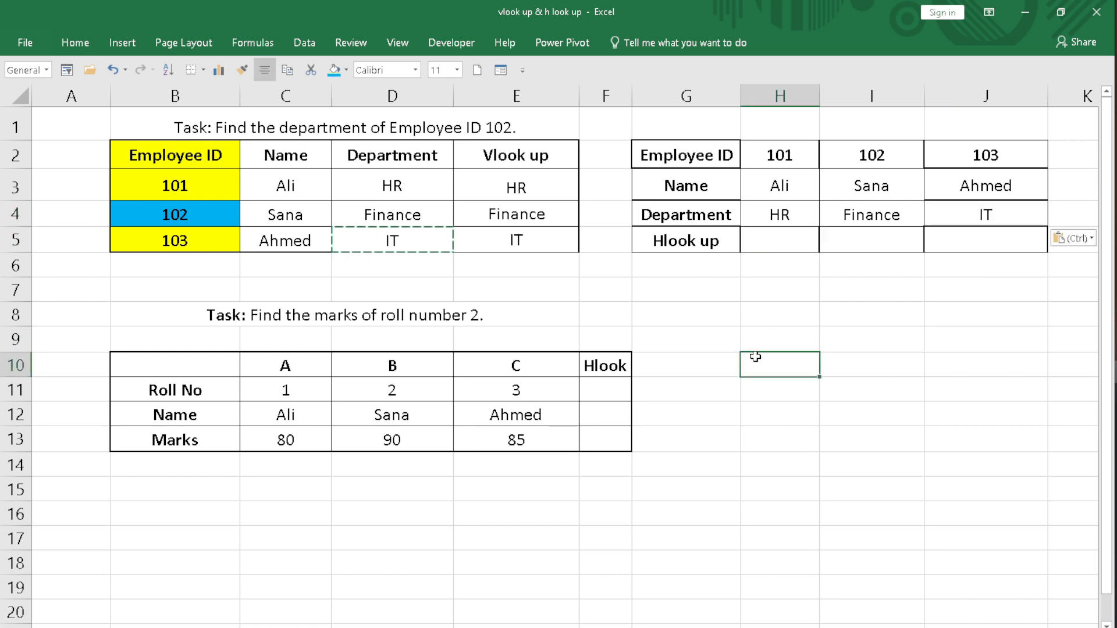
{"action": "double_click", "coordinate": [755, 358]}
Start an HLOOKUP formula in H5 of the Hlook up row.
{"action": "left_click", "coordinate": [777, 235]}
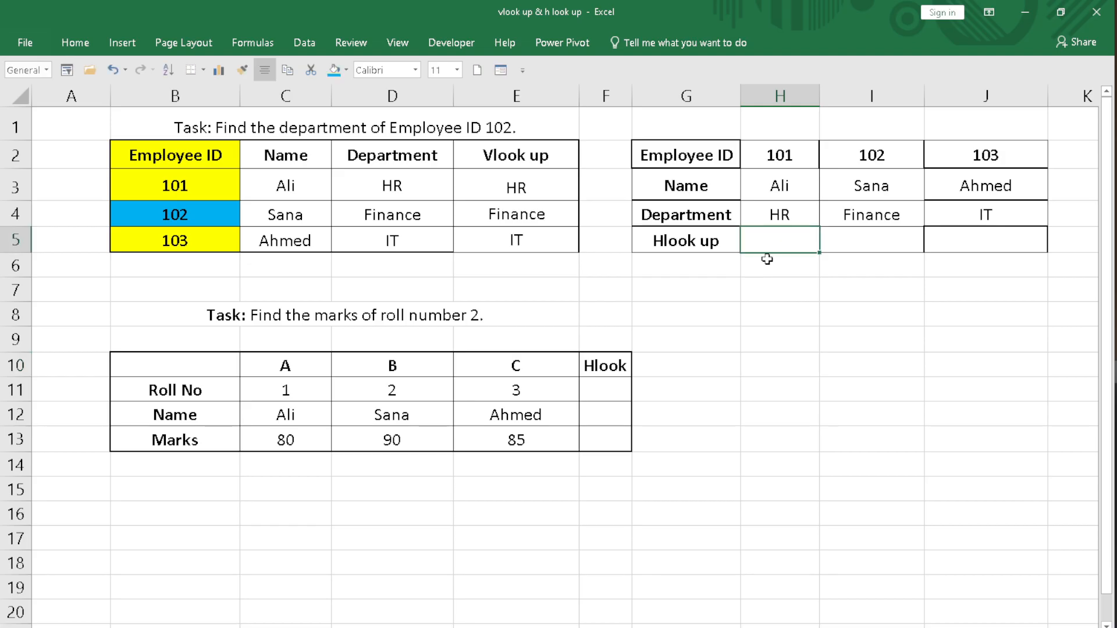
{"action": "type", "text": "=h"}
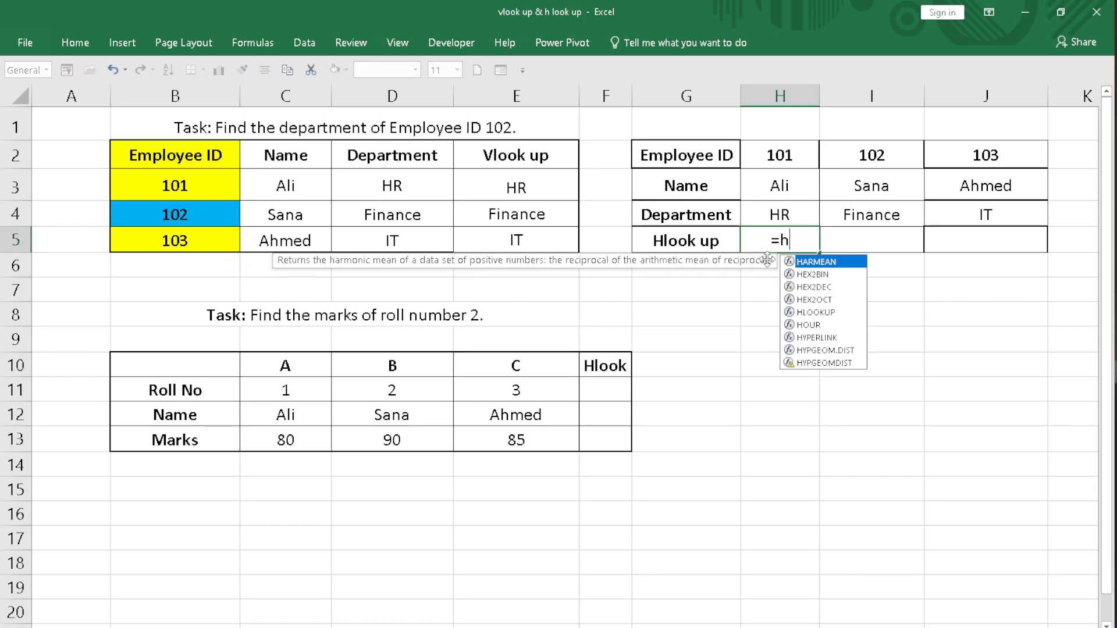
{"action": "type", "text": "l"}
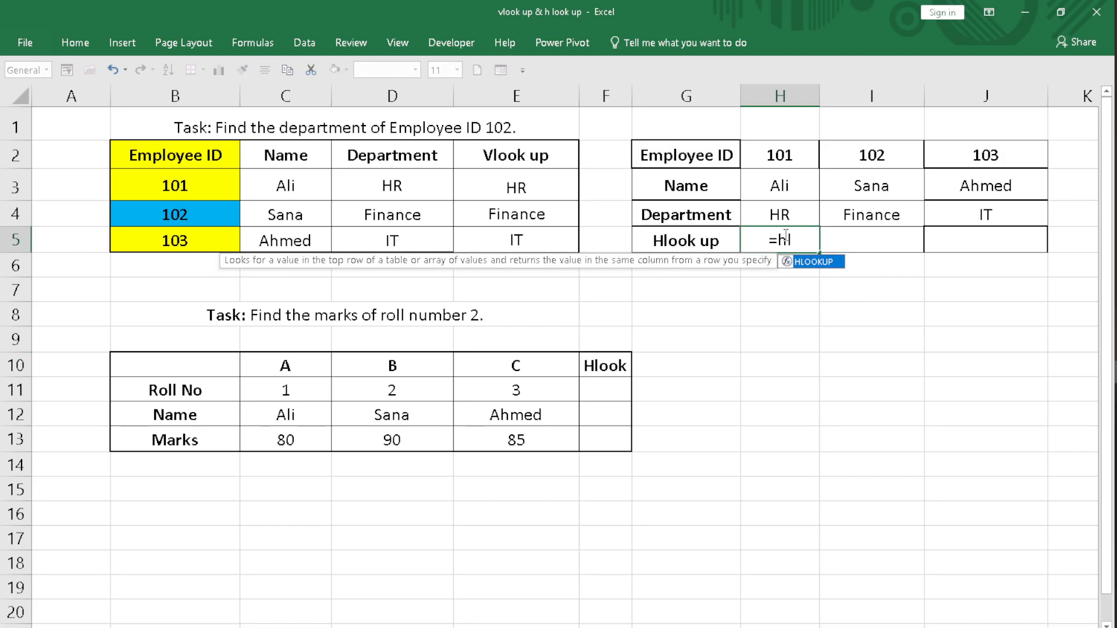
{"action": "double_click", "coordinate": [814, 263]}
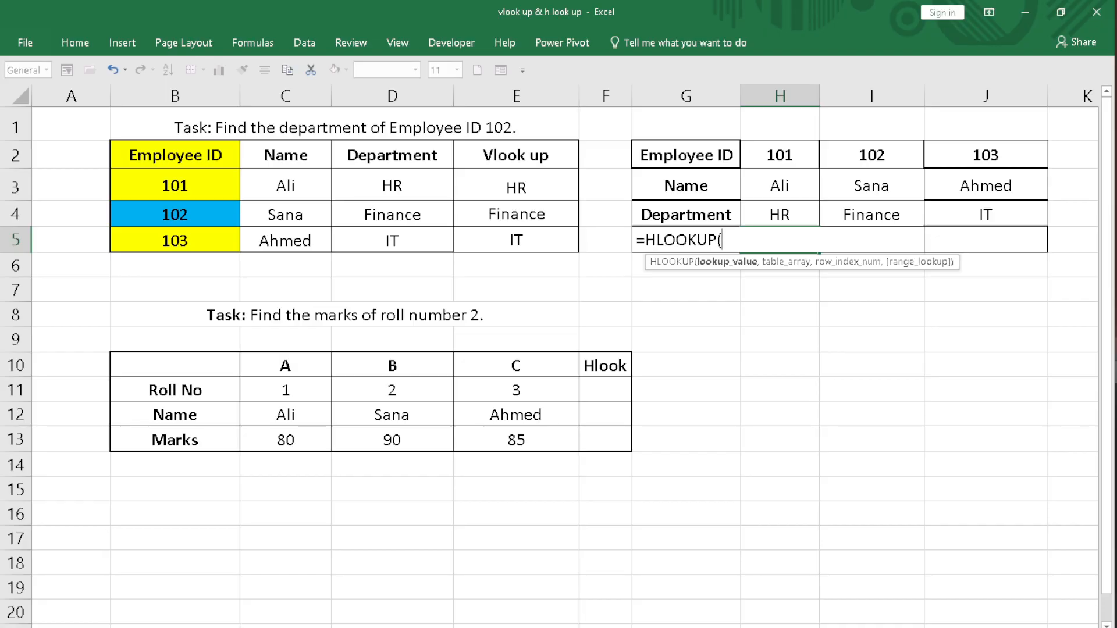
Switch to the PowerPoint presentation, review the HLOOKUP format on slide 5, and return to the Excel workbook.
{"action": "key", "text": "alt+Tab"}
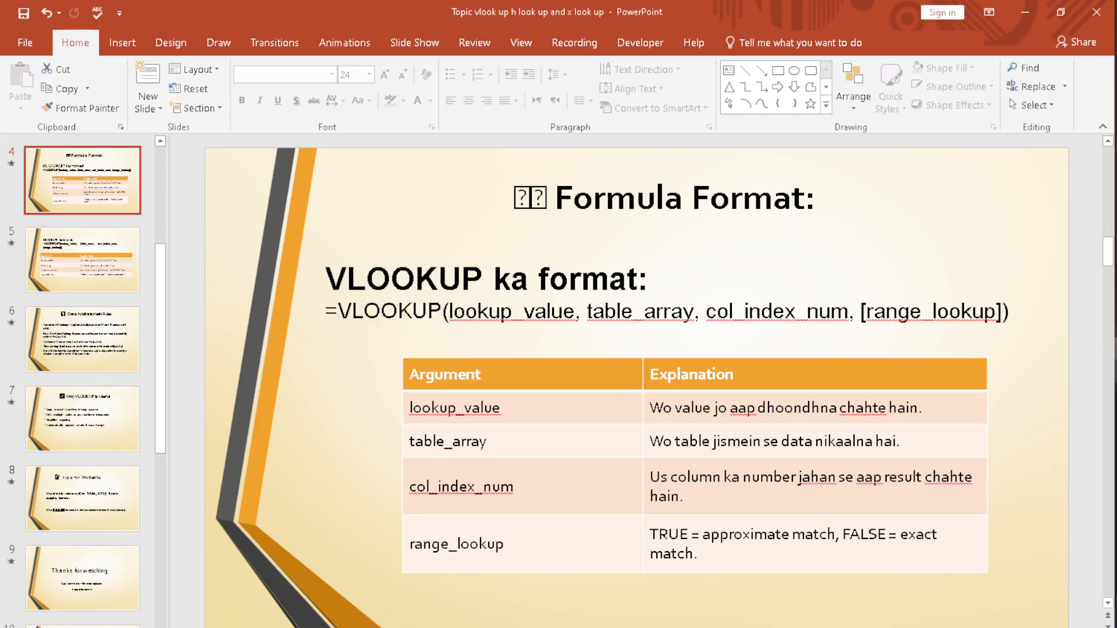
{"action": "key", "text": "alt+Tab"}
{"action": "key", "text": "alt+Tab"}
{"action": "left_click", "coordinate": [80, 270]}
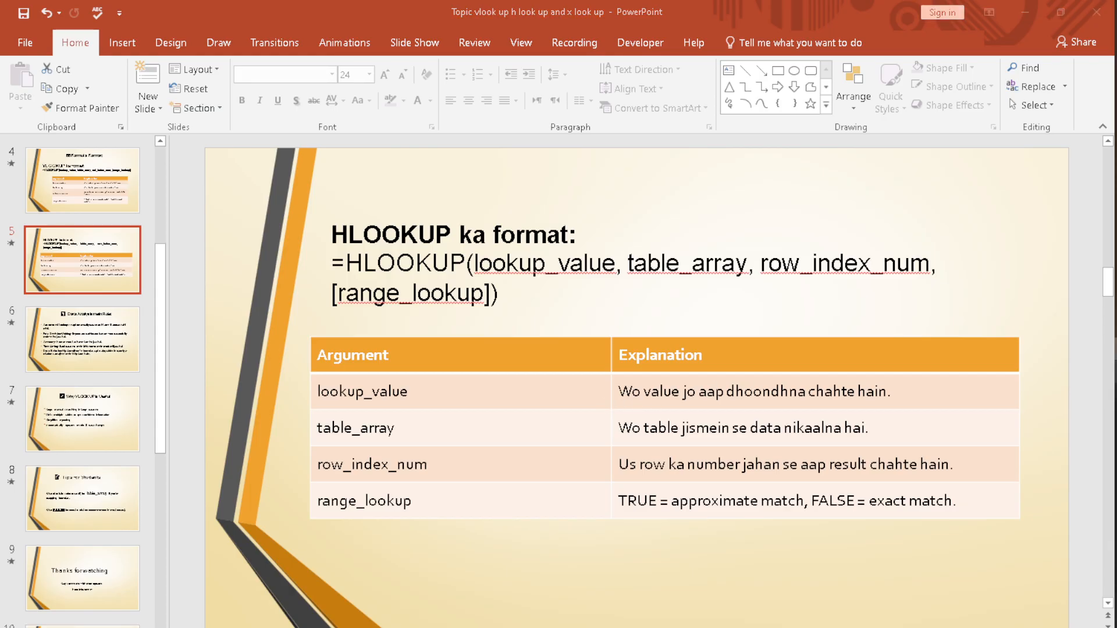
{"action": "key", "text": "alt+Tab"}
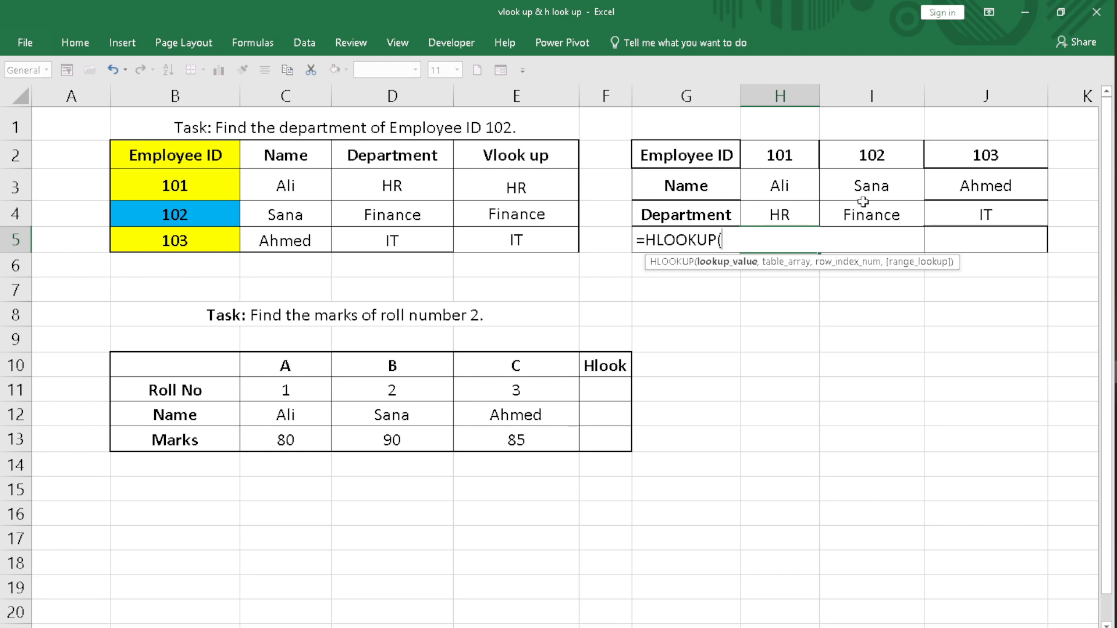
Set the HLOOKUP lookup value to I2 and the table array to the absolute range $H$2:$J$4.
{"action": "left_click", "coordinate": [881, 156]}
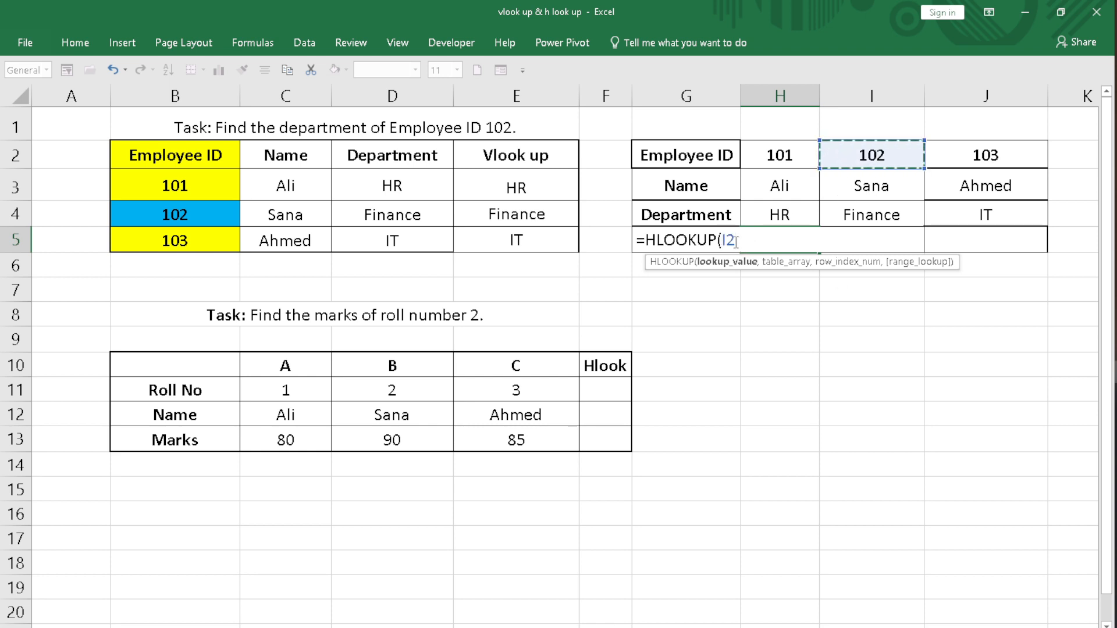
{"action": "type", "text": ","}
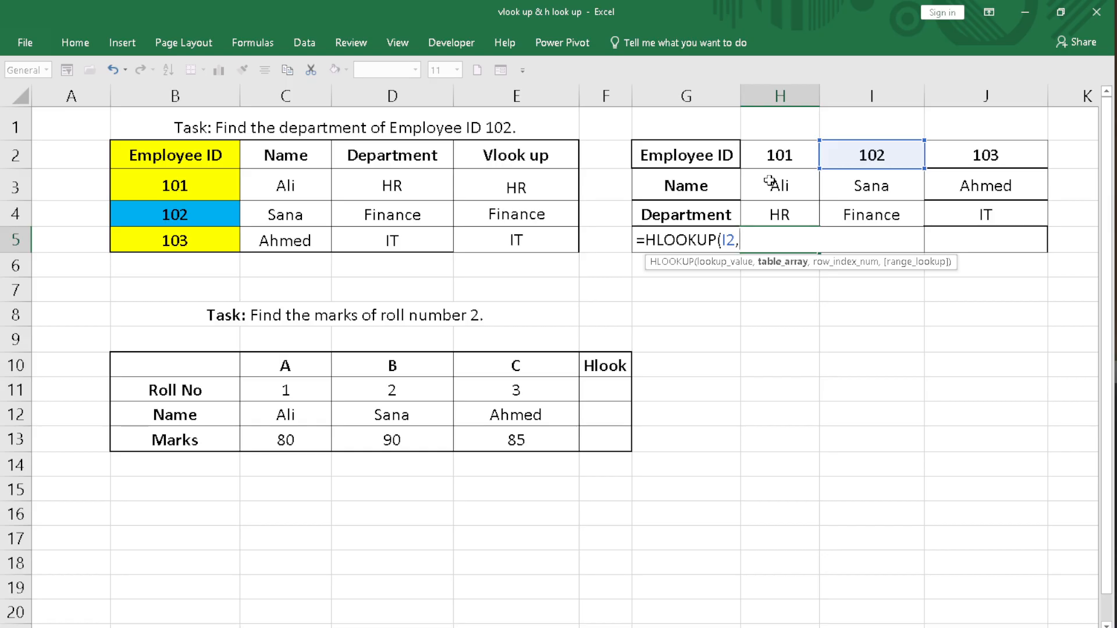
{"action": "left_click_drag", "start_coordinate": [769, 157], "coordinate": [1005, 220]}
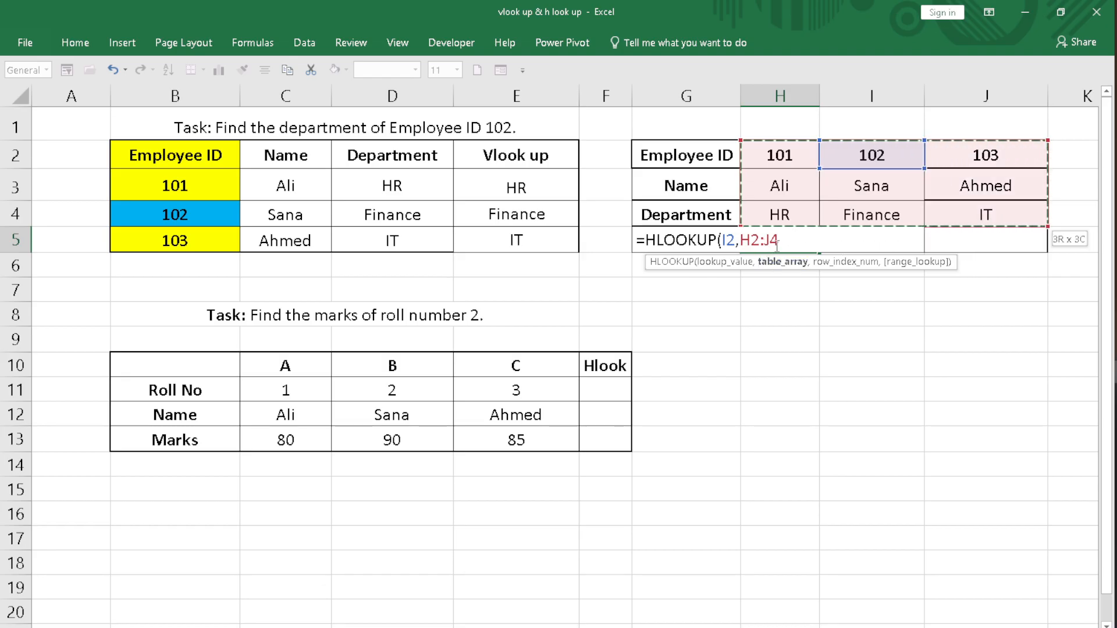
{"action": "left_click_drag", "start_coordinate": [779, 241], "coordinate": [740, 241]}
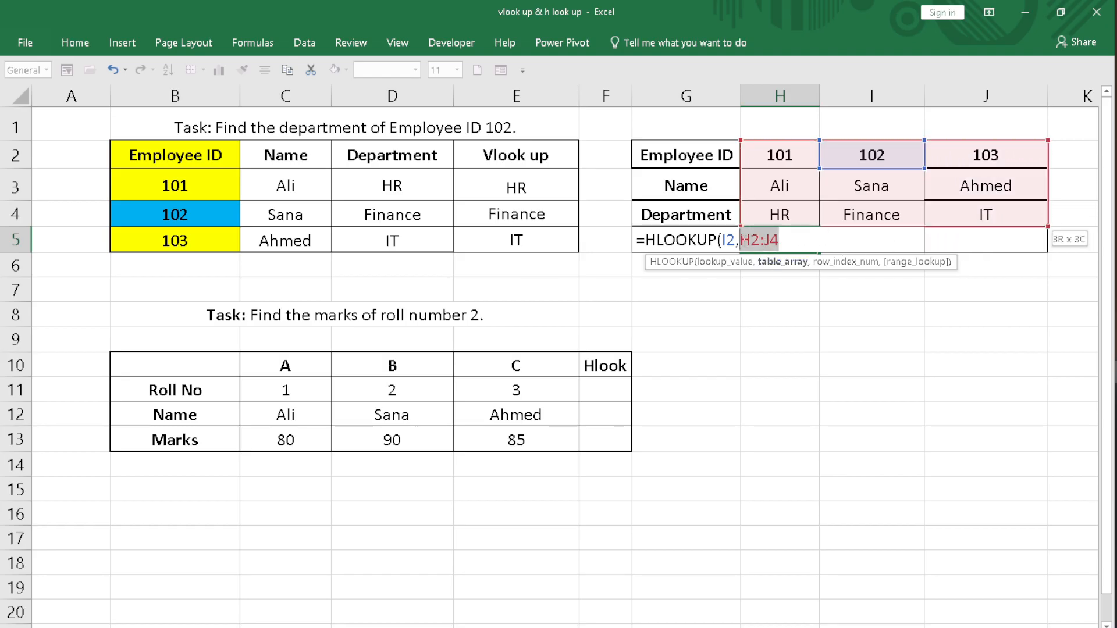
{"action": "key", "text": "F4"}
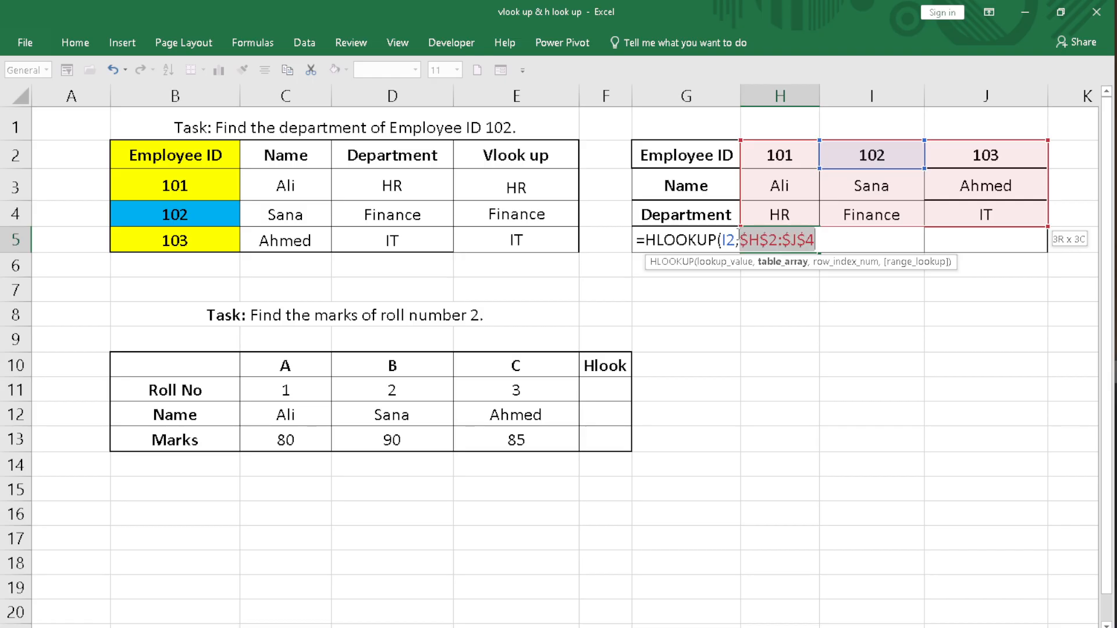
Complete the HLOOKUP formula in H5 with row index 3 and FALSE for an exact match.
{"action": "left_click", "coordinate": [816, 240]}
{"action": "type", "text": ",3"}
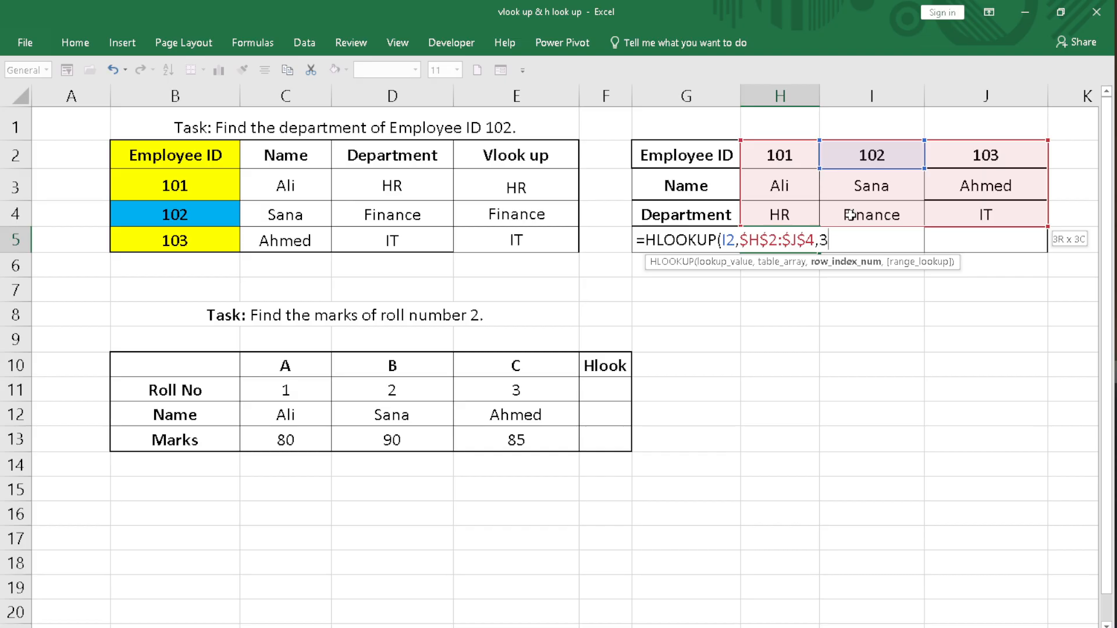
{"action": "type", "text": ","}
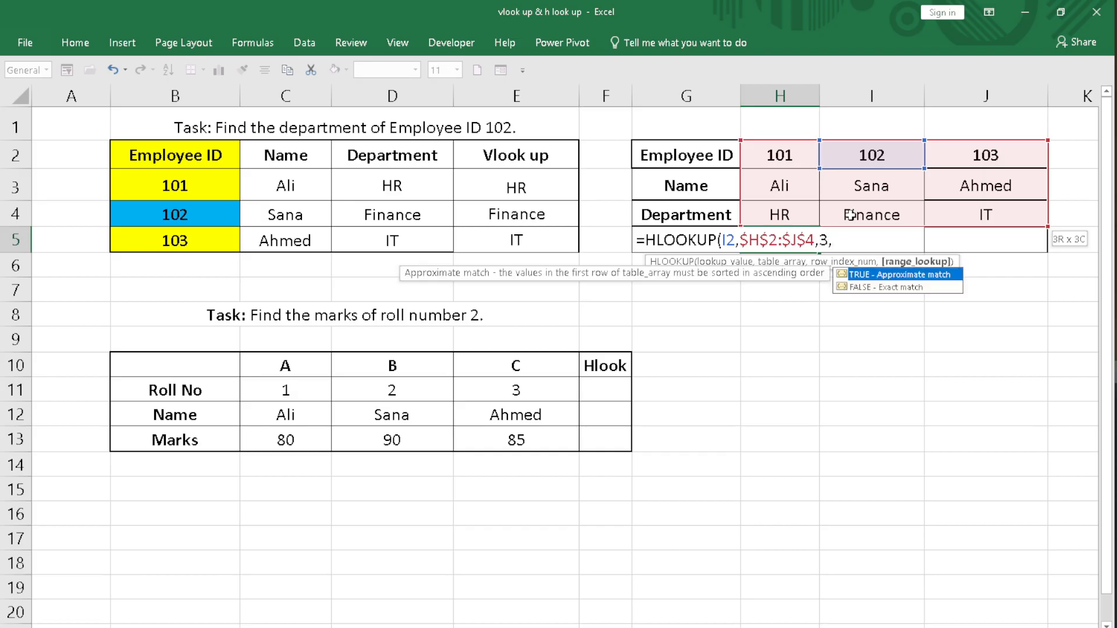
{"action": "double_click", "coordinate": [879, 288]}
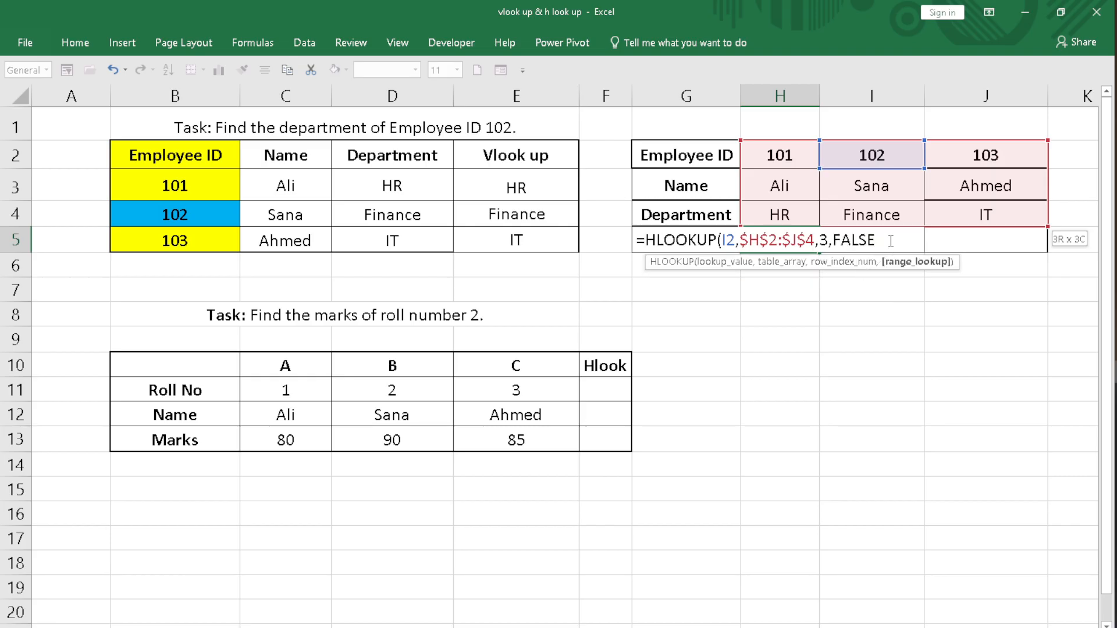
{"action": "type", "text": ")"}
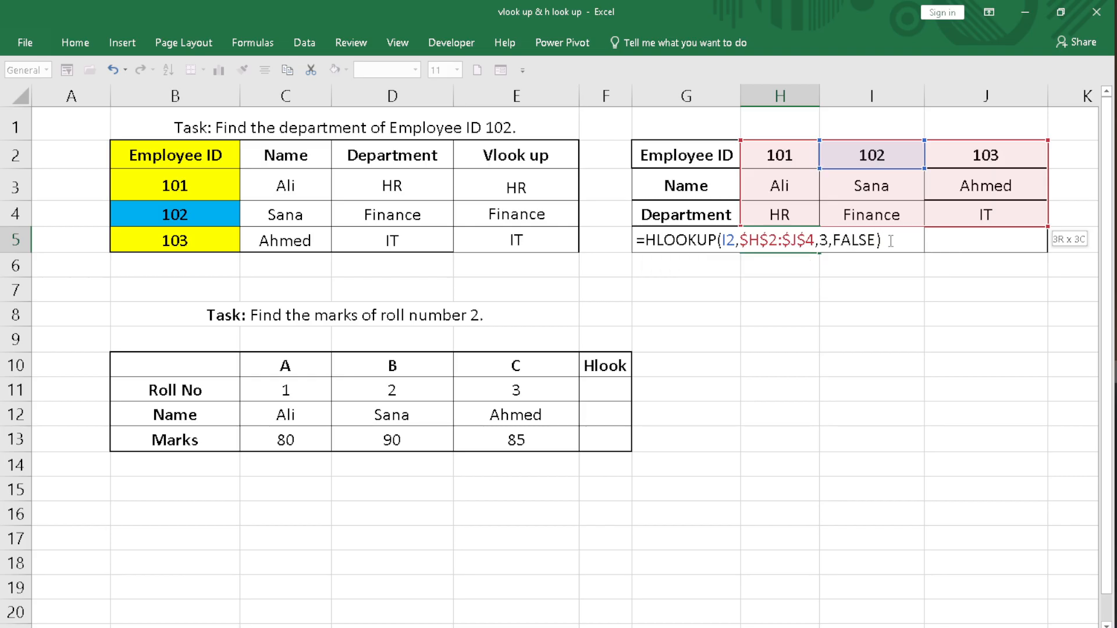
{"action": "key", "text": "Return"}
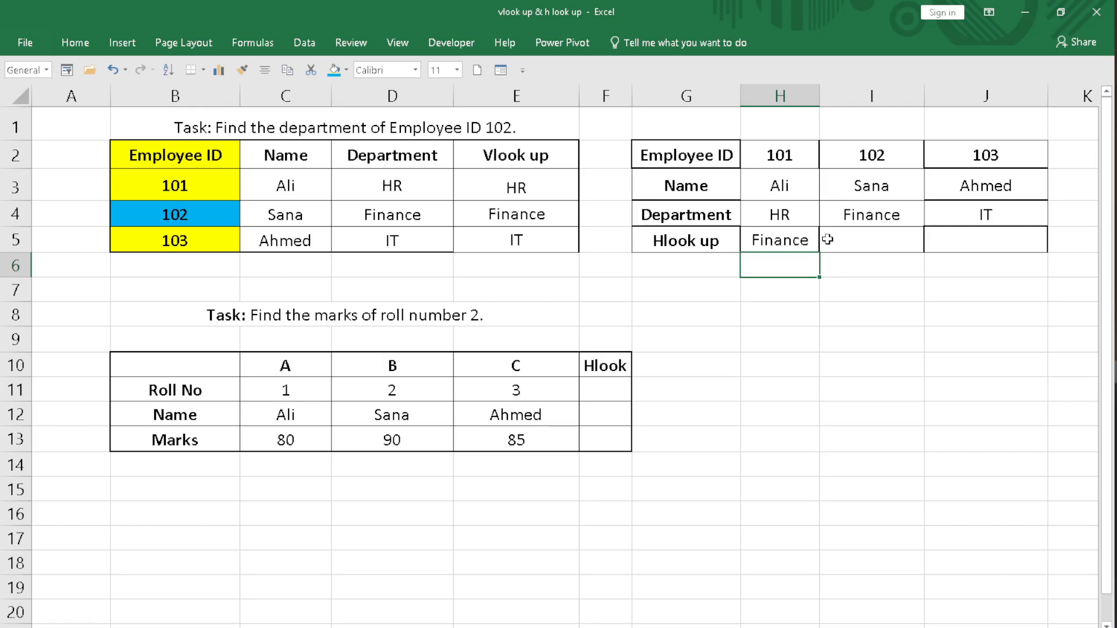
Move the HLOOKUP formula from H5 to I5, beneath Employee ID 102.
{"action": "left_click", "coordinate": [790, 243]}
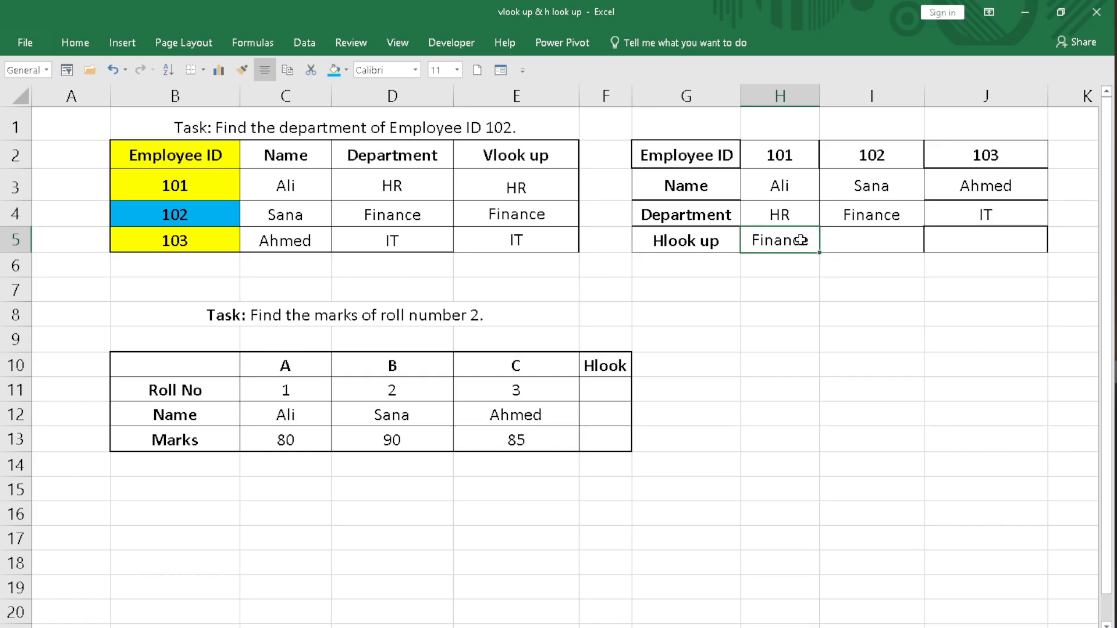
{"action": "left_click_drag", "start_coordinate": [801, 240], "coordinate": [841, 240]}
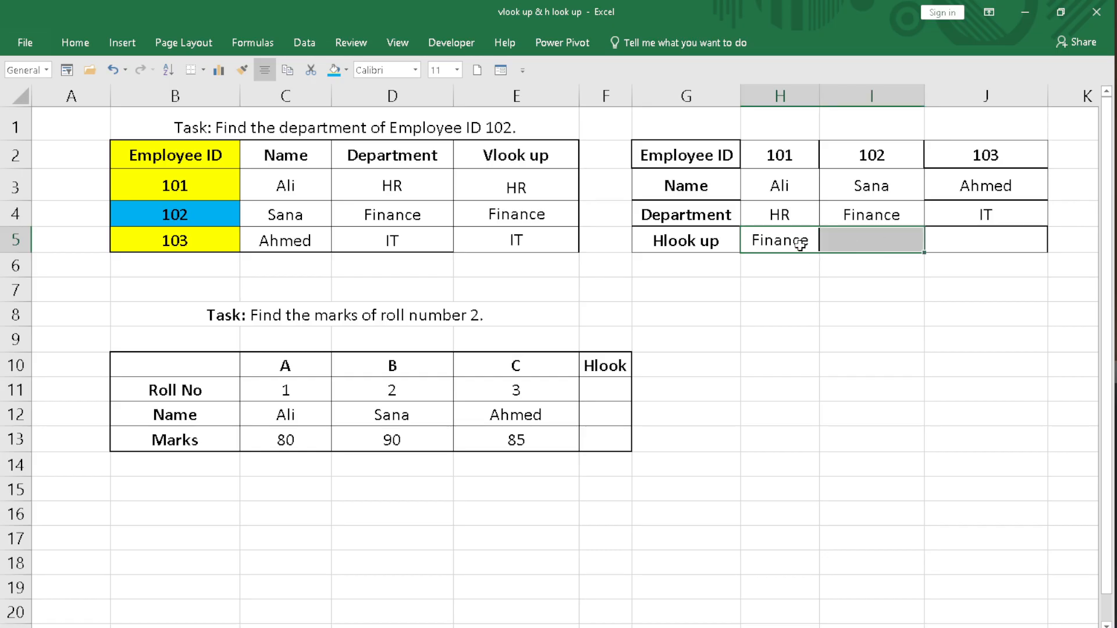
{"action": "left_click", "coordinate": [811, 287]}
{"action": "left_click", "coordinate": [802, 242]}
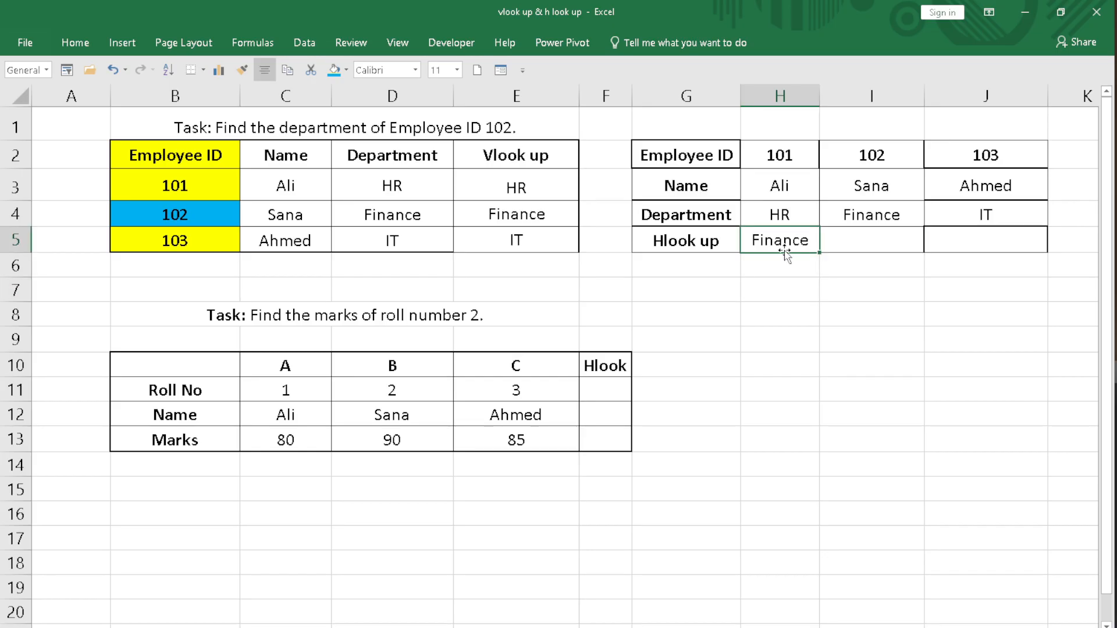
{"action": "left_click_drag", "start_coordinate": [784, 252], "coordinate": [840, 254]}
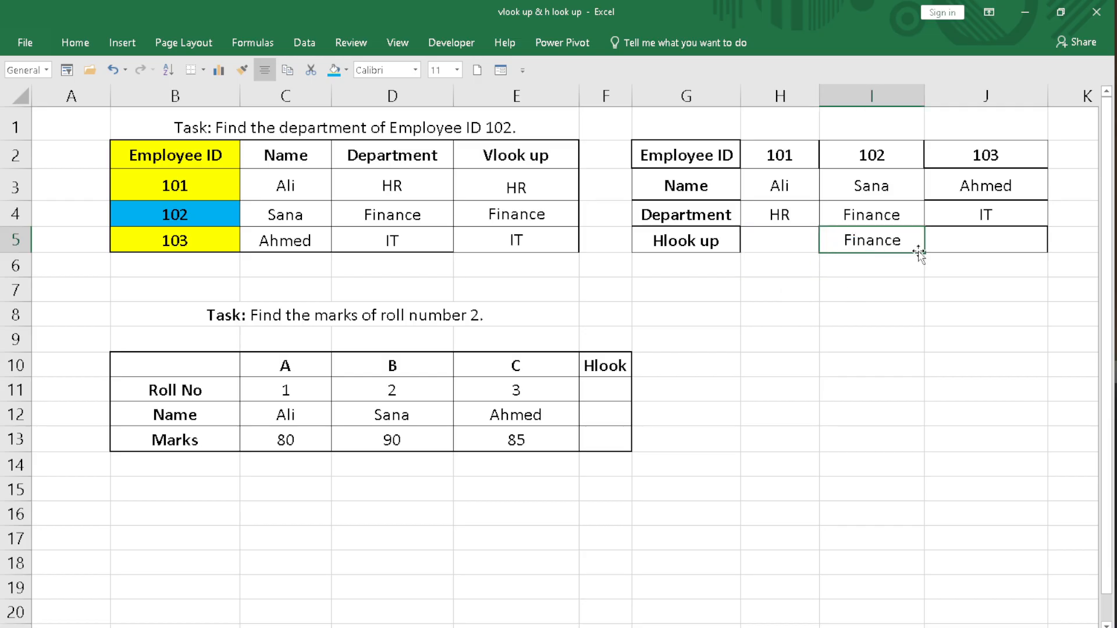
Fill the HLOOKUP formula from I5 into the adjacent cells J5 and H5 of the Hlook up row.
{"action": "left_click_drag", "start_coordinate": [926, 252], "coordinate": [998, 252]}
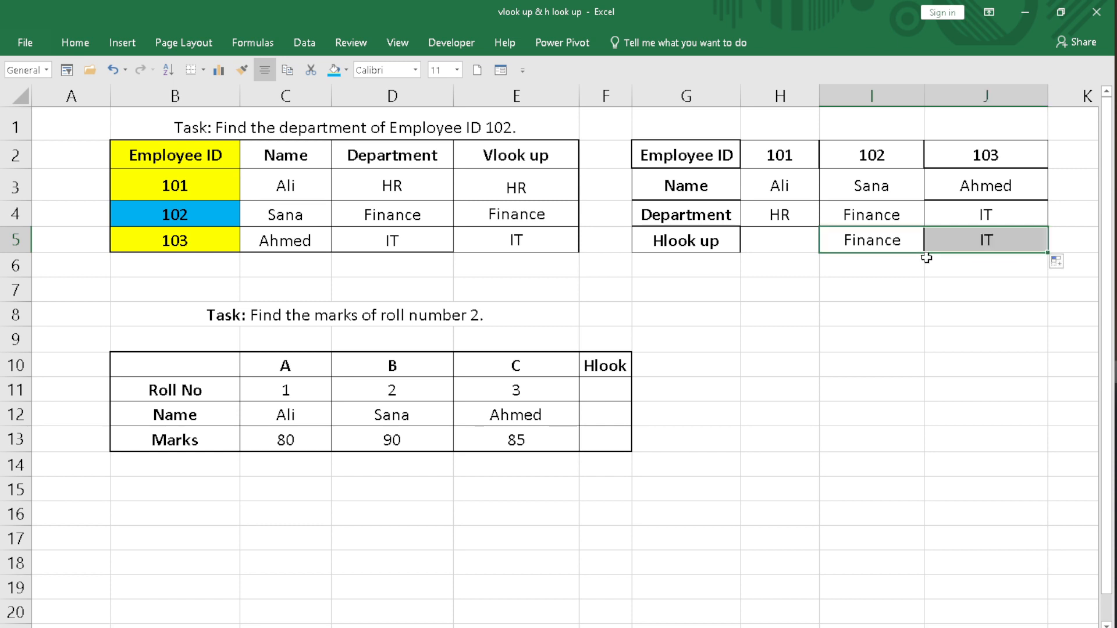
{"action": "left_click", "coordinate": [836, 255]}
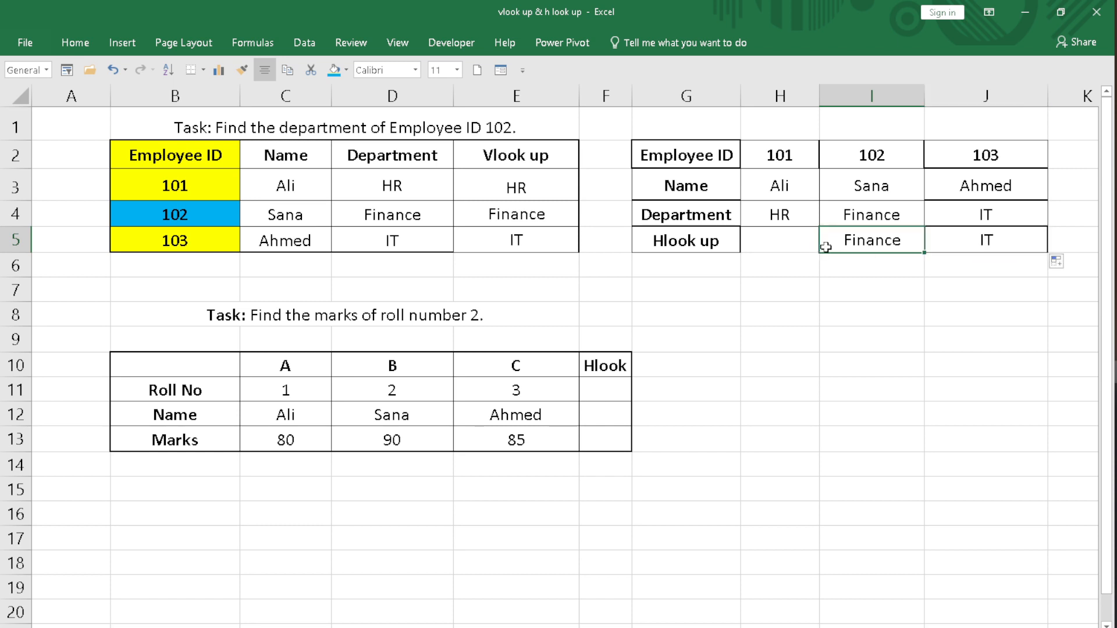
{"action": "left_click_drag", "start_coordinate": [924, 254], "coordinate": [855, 252]}
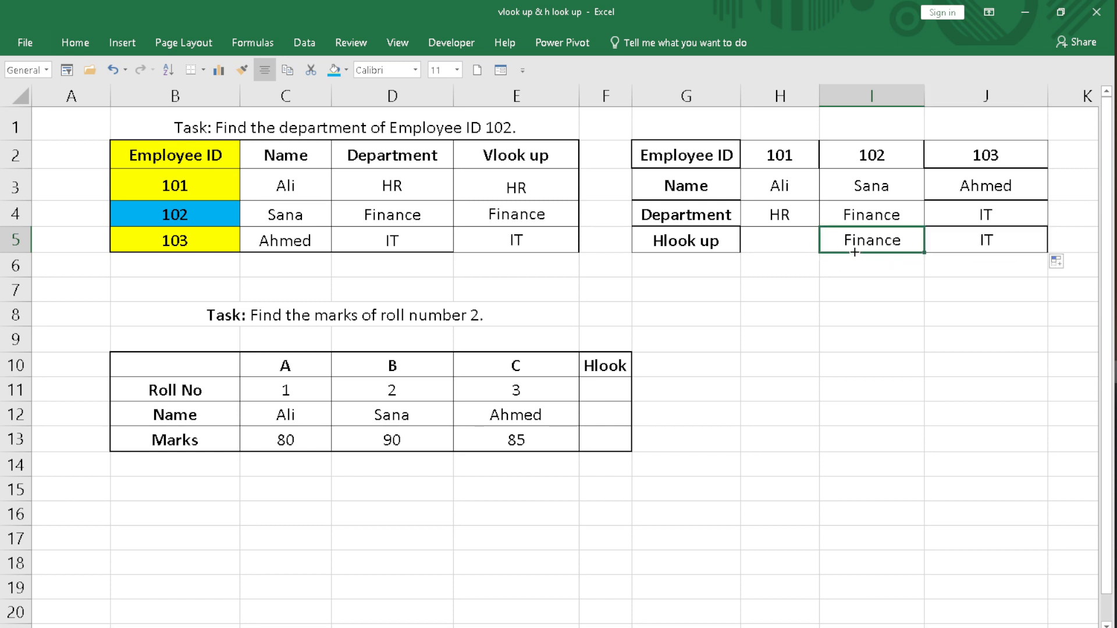
{"action": "left_click_drag", "start_coordinate": [783, 253], "coordinate": [783, 253]}
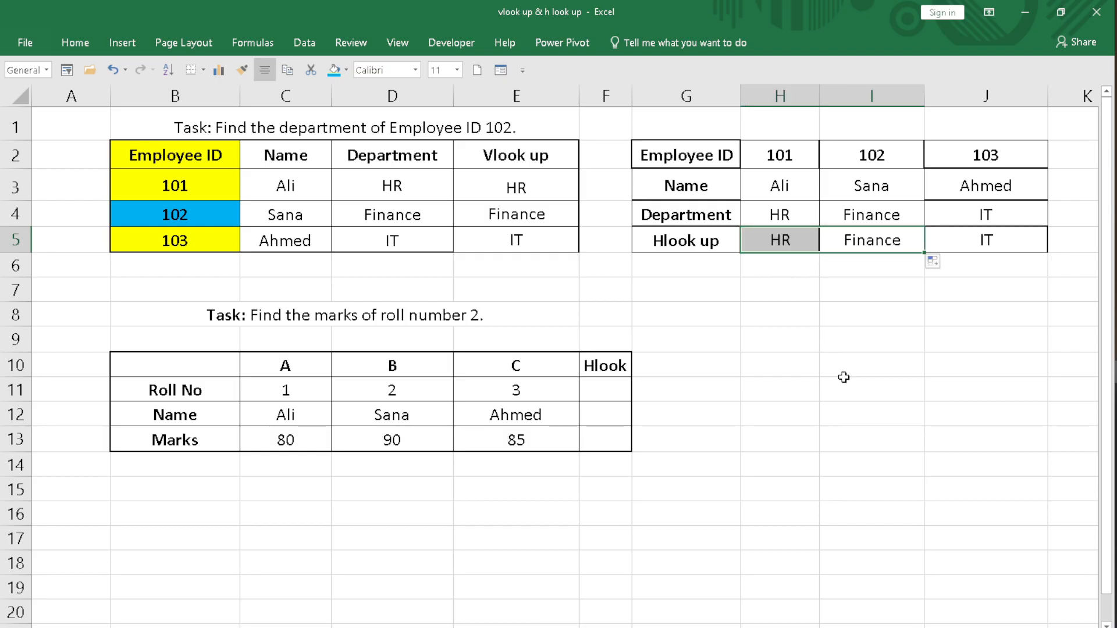
{"action": "left_click", "coordinate": [841, 307]}
Review the HLOOKUP formulas in H5, I5 and J5, and select the Hlook up row G5:J5.
{"action": "double_click", "coordinate": [804, 241]}
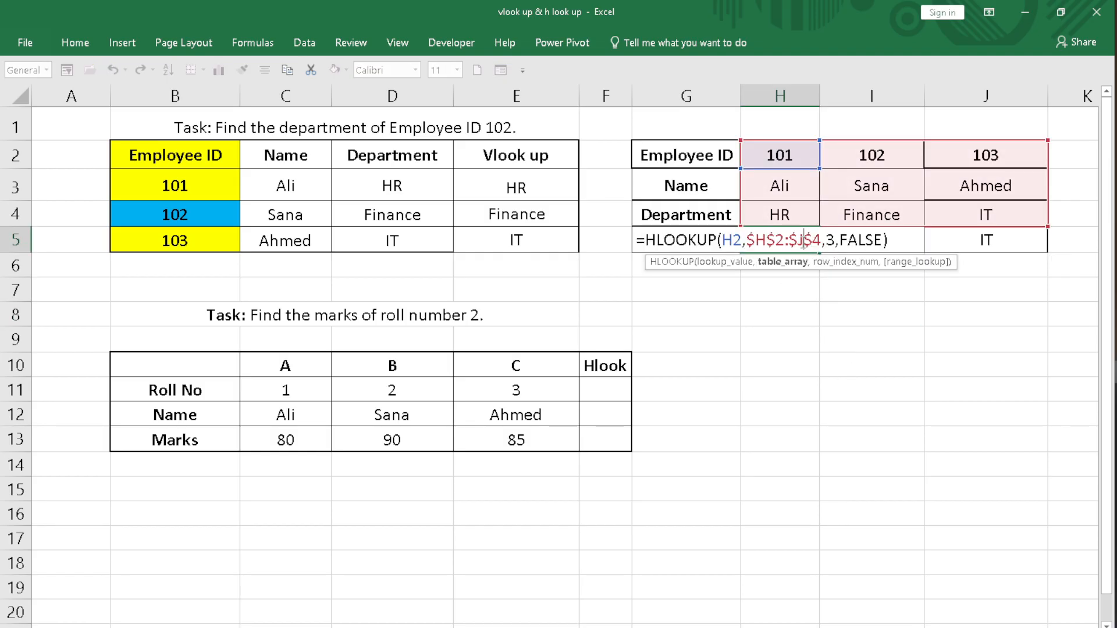
{"action": "key", "text": "Return"}
{"action": "left_click", "coordinate": [858, 244]}
{"action": "double_click", "coordinate": [859, 243]}
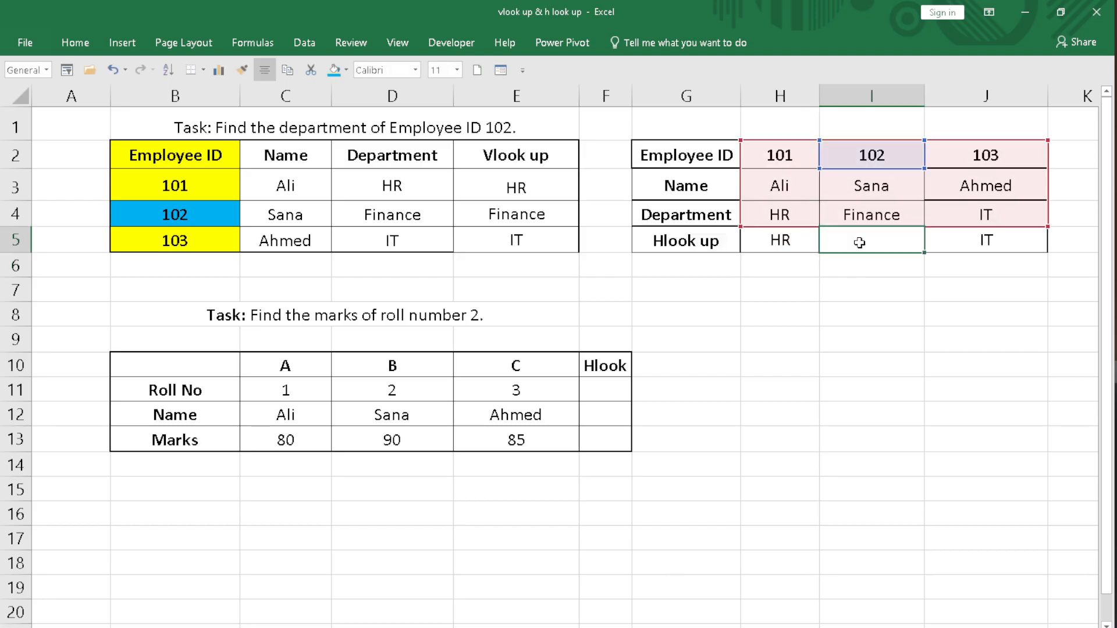
{"action": "key", "text": "Return"}
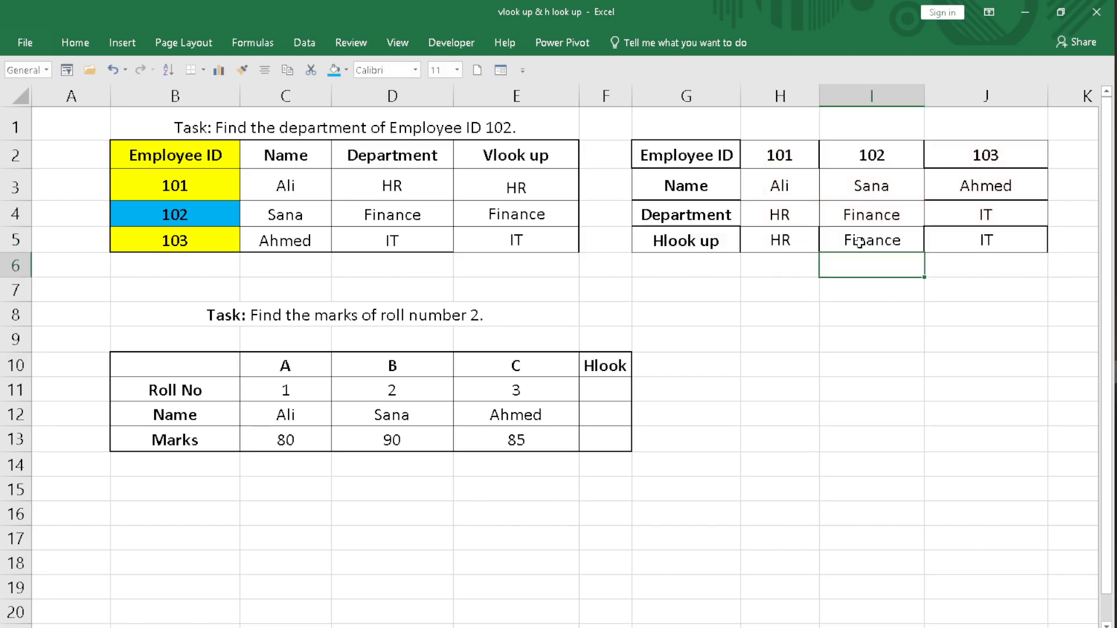
{"action": "left_click", "coordinate": [1023, 240]}
{"action": "double_click", "coordinate": [1023, 240]}
{"action": "key", "text": "Return"}
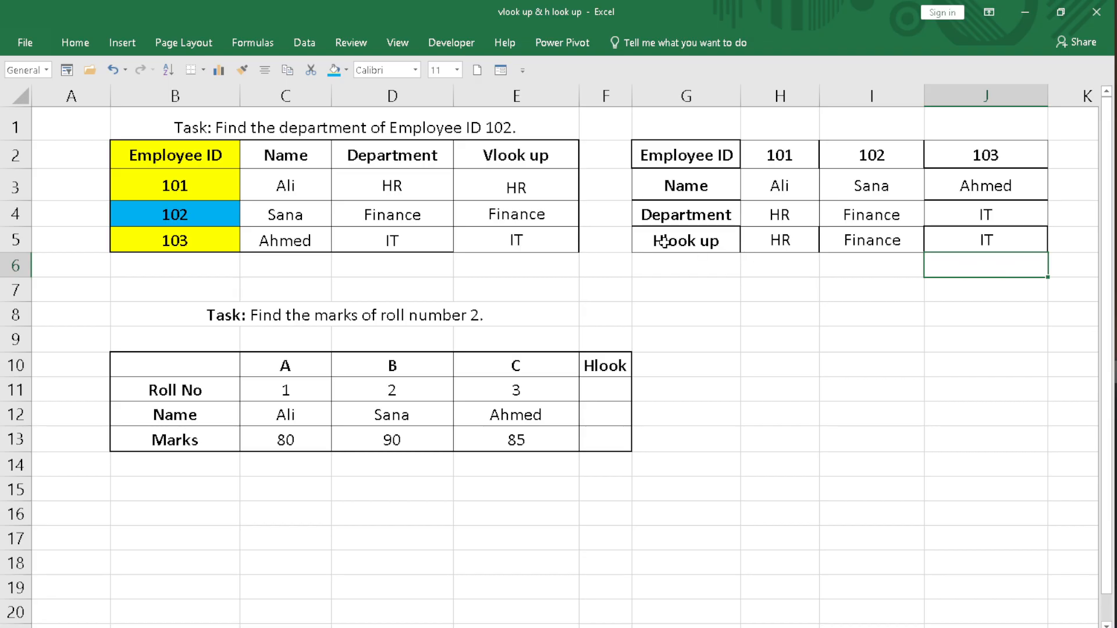
{"action": "left_click_drag", "start_coordinate": [663, 243], "coordinate": [978, 239]}
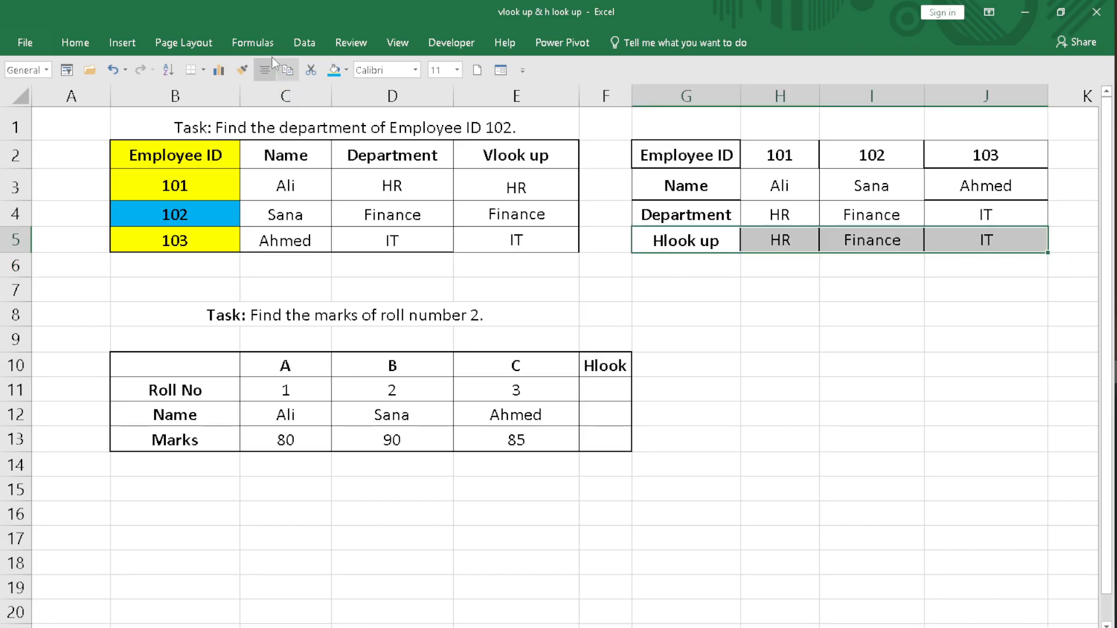
Apply a yellow fill to the Hlook up row G5:J5 and the Vlook up column E2:E5.
{"action": "left_click", "coordinate": [346, 70]}
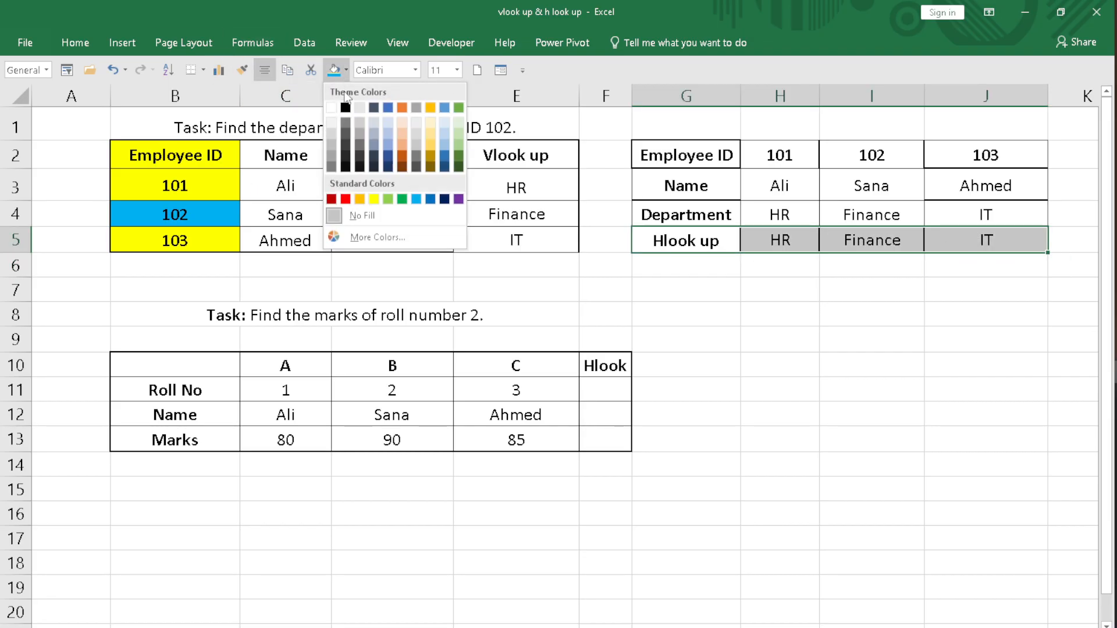
{"action": "left_click", "coordinate": [377, 195]}
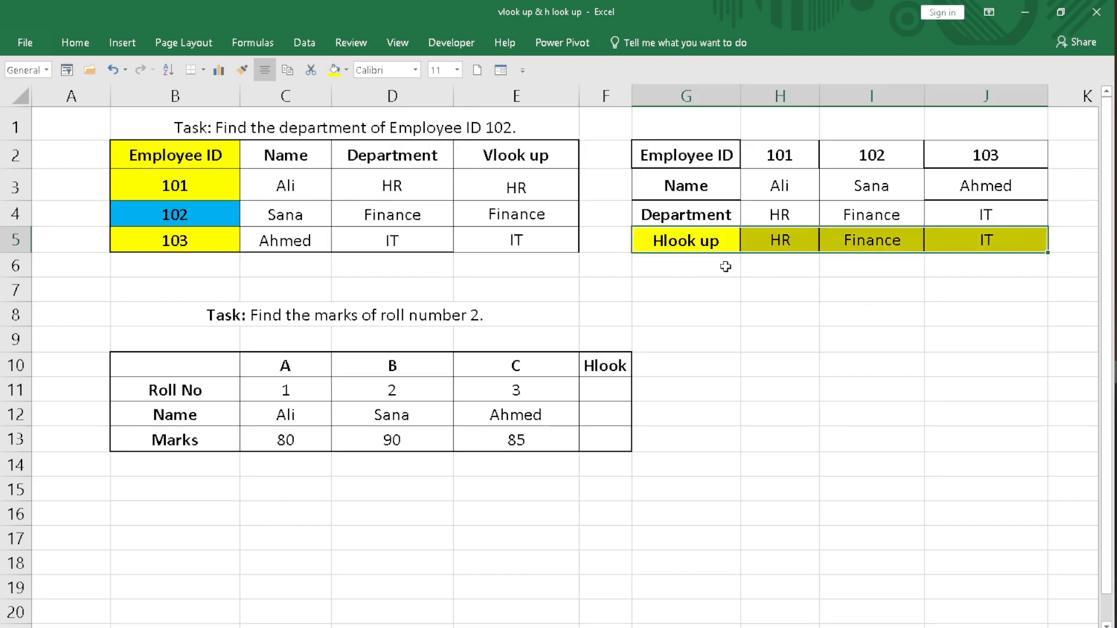
{"action": "left_click_drag", "start_coordinate": [544, 153], "coordinate": [541, 240]}
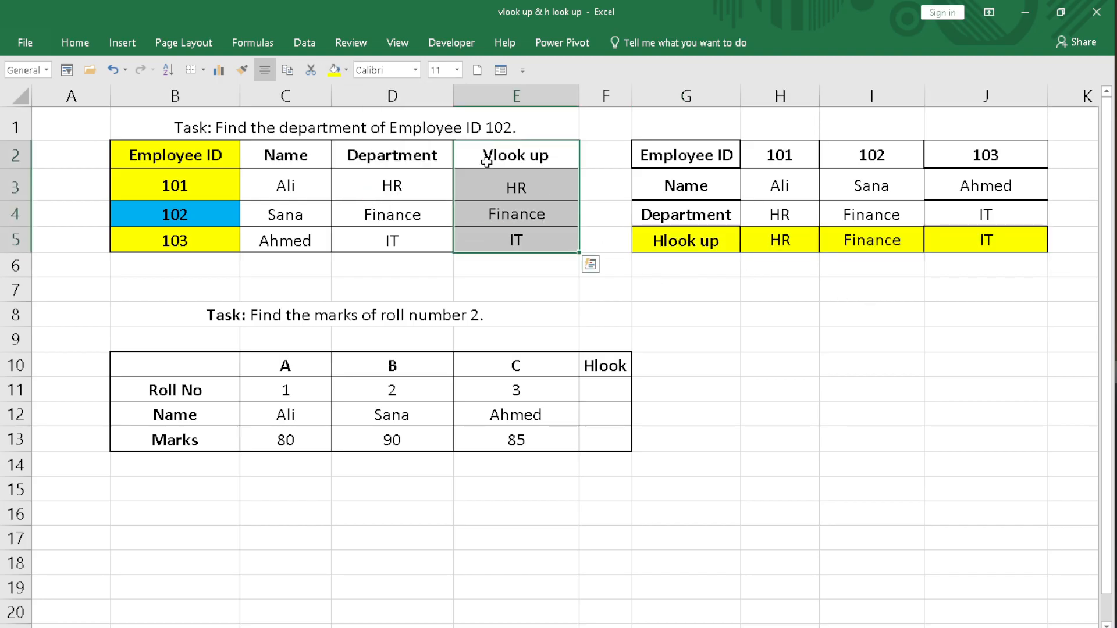
{"action": "left_click", "coordinate": [334, 70]}
{"action": "left_click", "coordinate": [762, 294]}
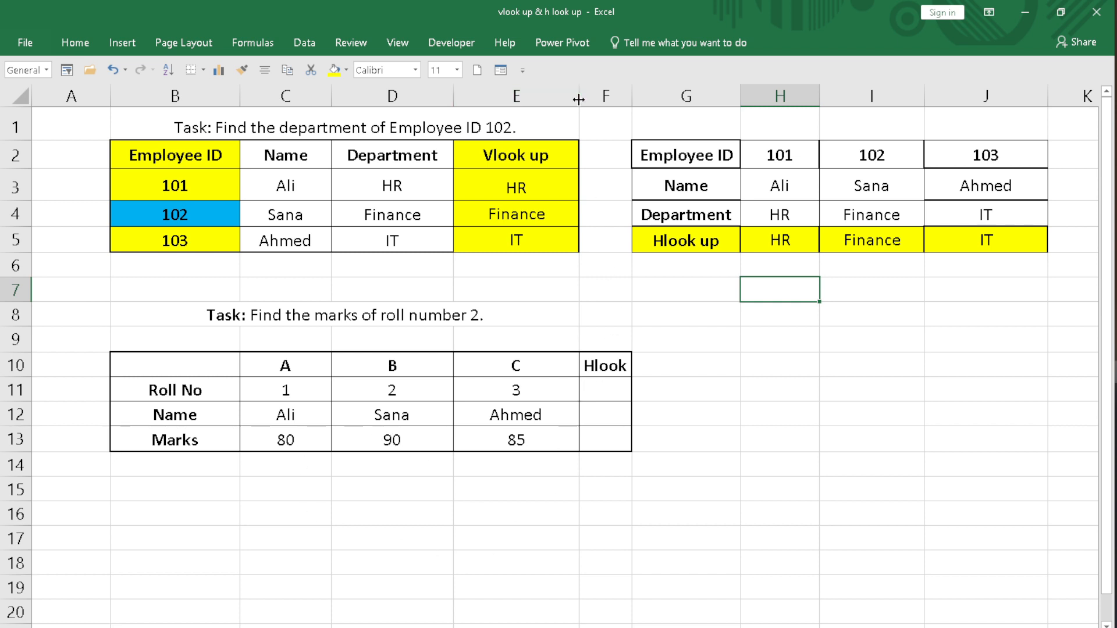
Narrow column E slightly and delete the Hlook cells F10:F14, shifting the remaining cells left.
{"action": "left_click_drag", "start_coordinate": [579, 96], "coordinate": [555, 96]}
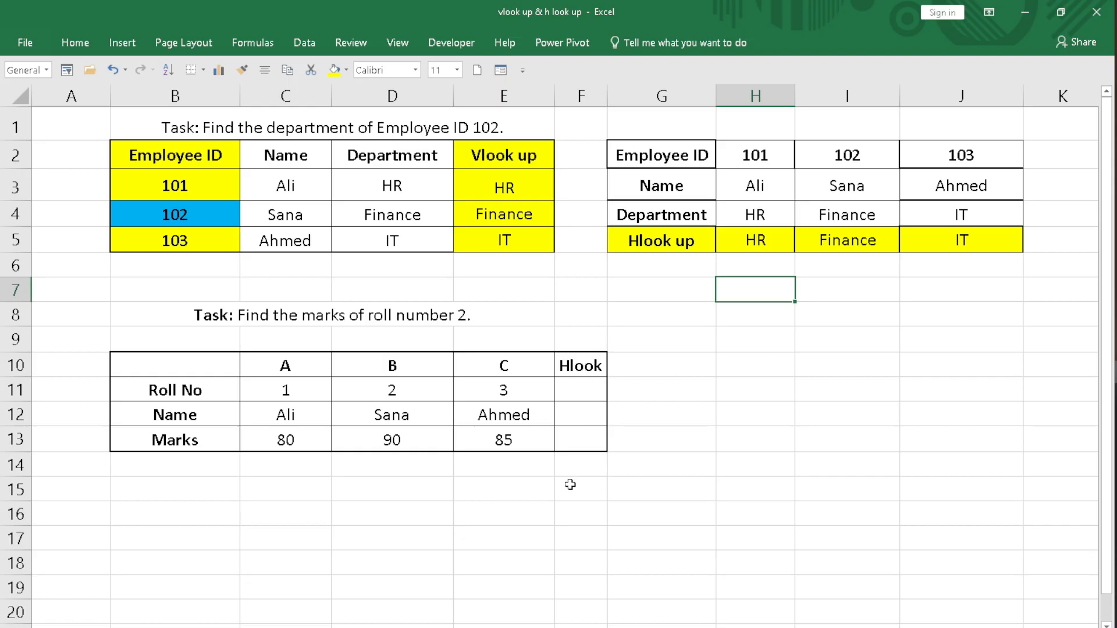
{"action": "left_click", "coordinate": [583, 96]}
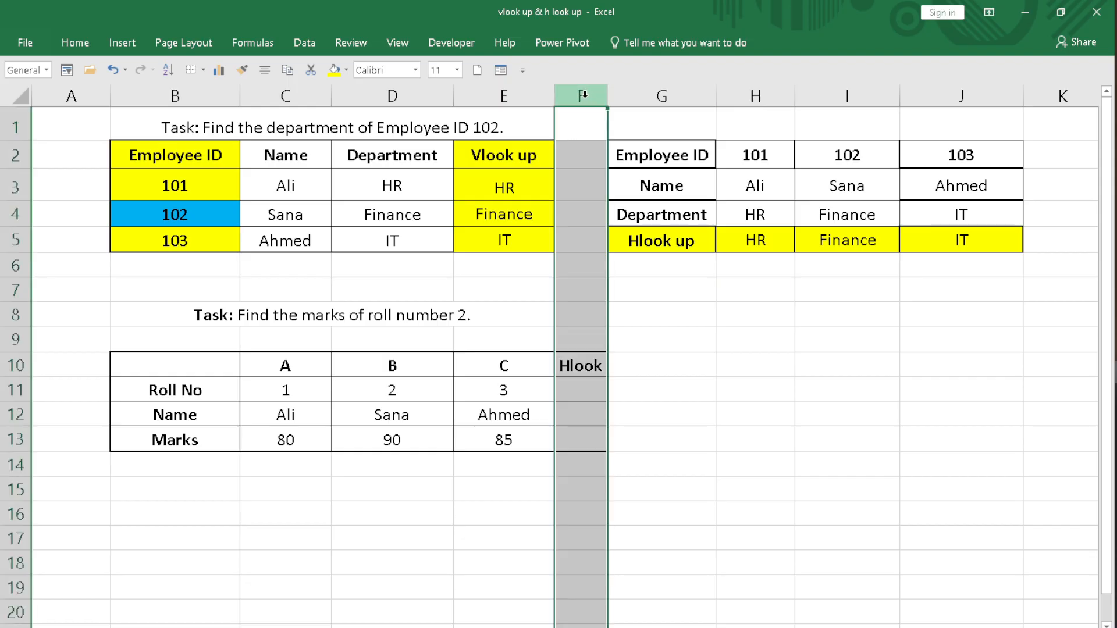
{"action": "left_click_drag", "start_coordinate": [577, 363], "coordinate": [581, 465]}
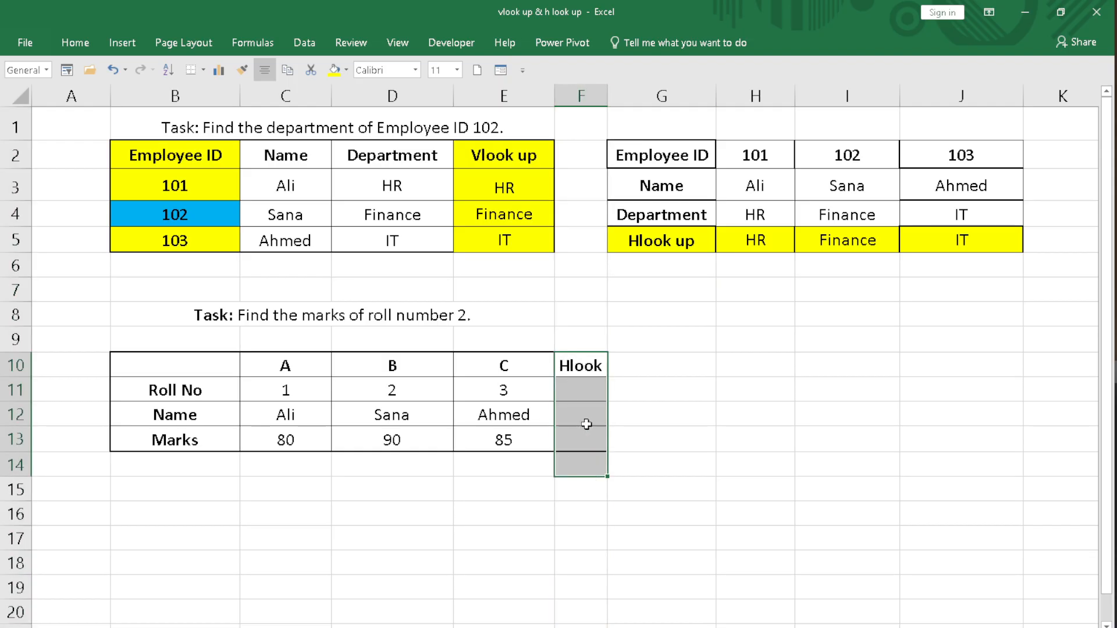
{"action": "right_click", "coordinate": [587, 382]}
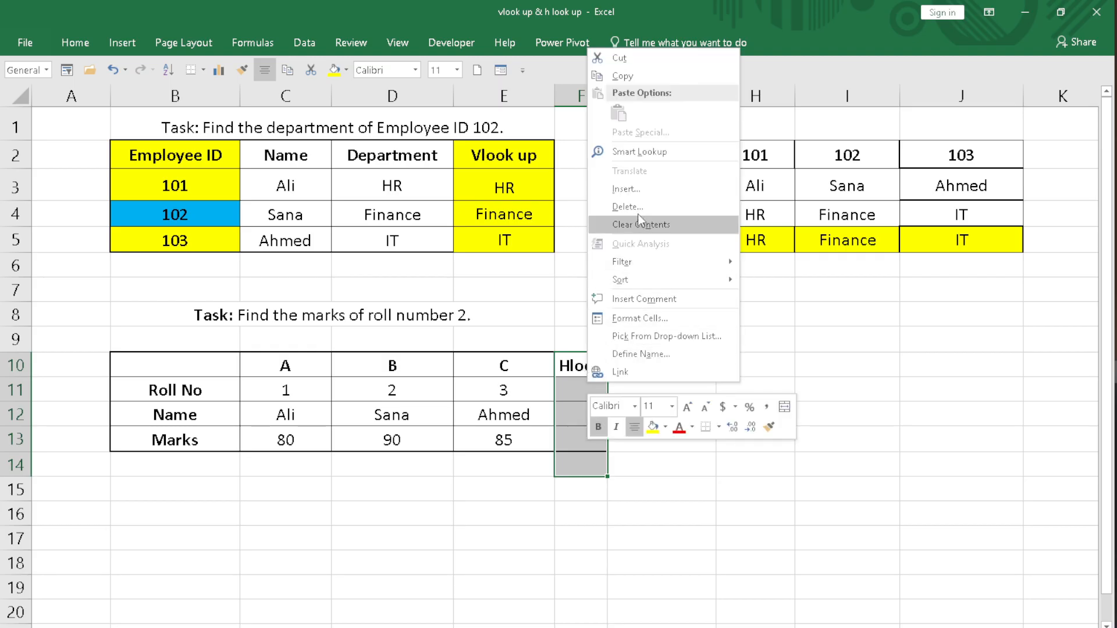
{"action": "left_click", "coordinate": [638, 207]}
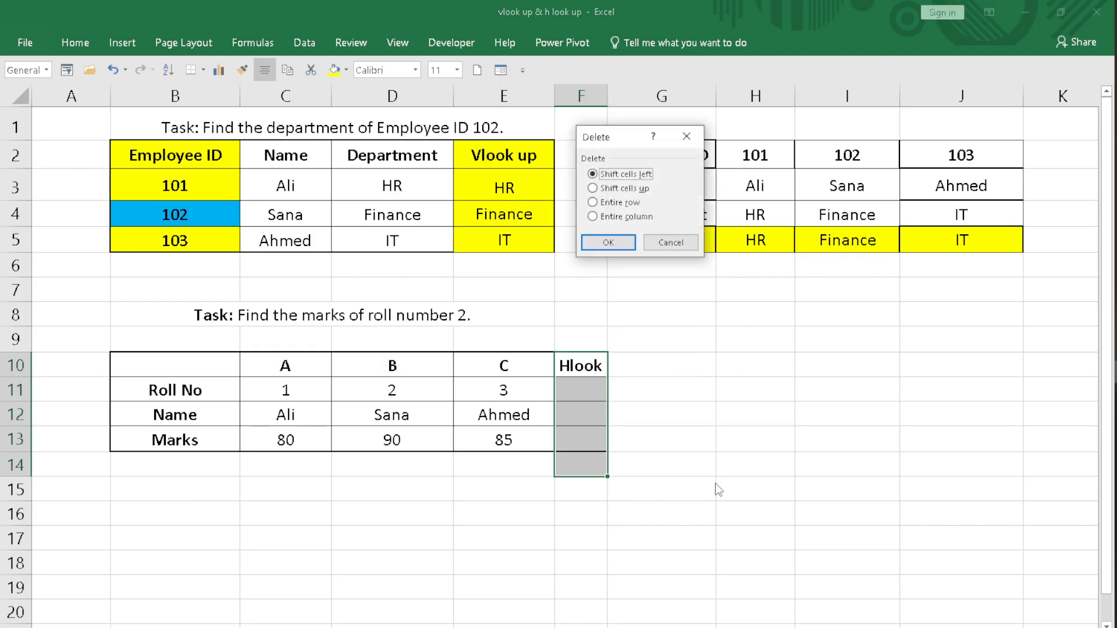
{"action": "left_click", "coordinate": [608, 242]}
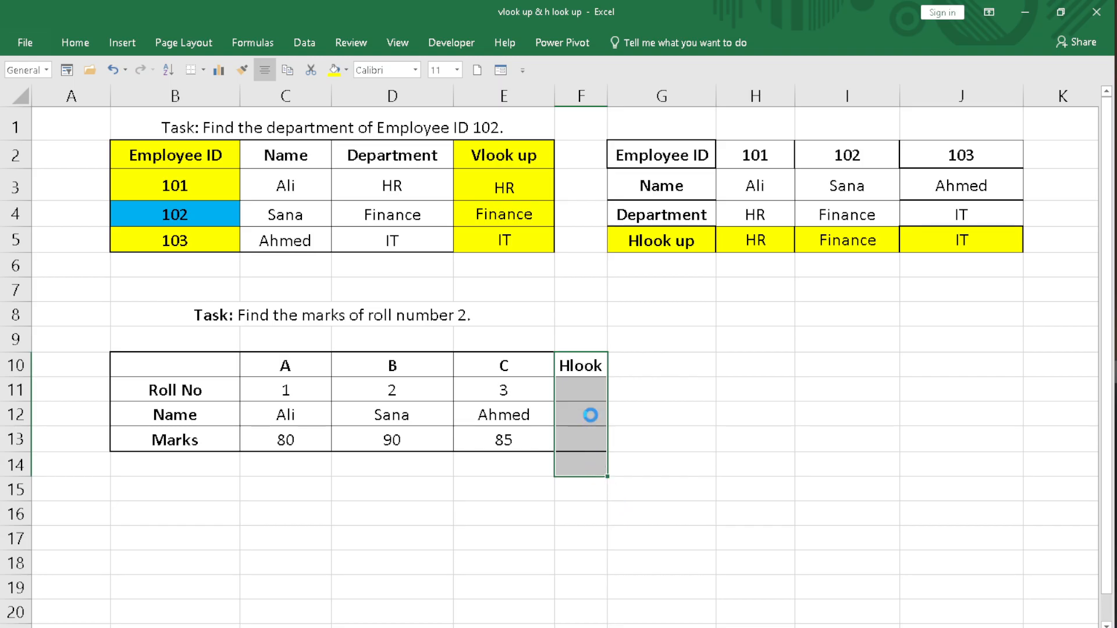
{"action": "left_click", "coordinate": [595, 521]}
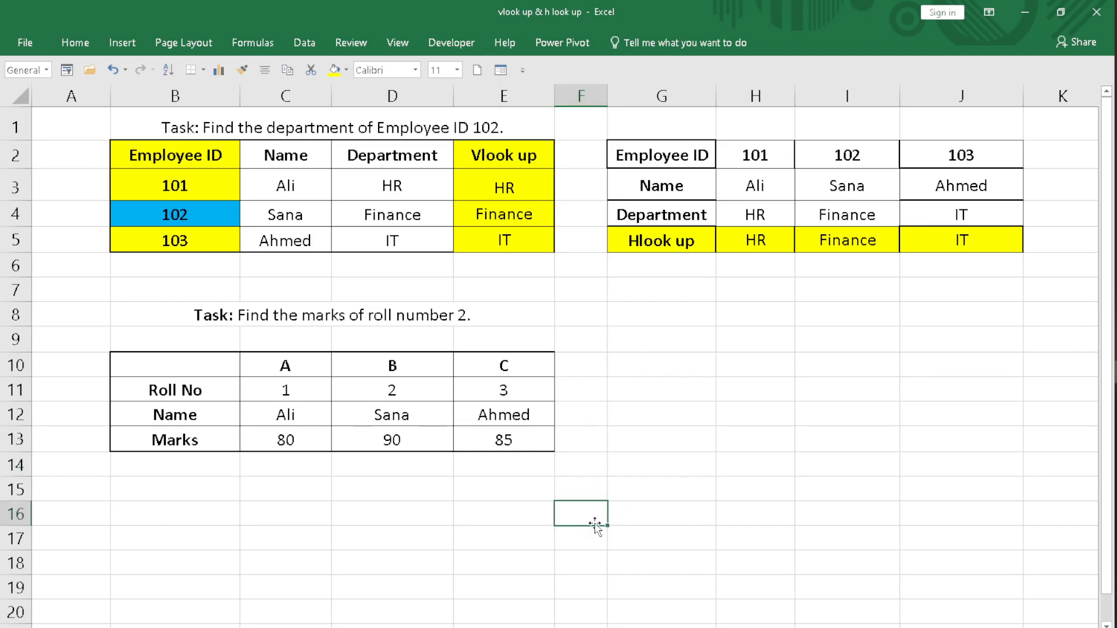
Begin an HLOOKUP formula in C14, beneath the Marks row, with roll number cell C11 as the lookup value.
{"action": "left_click", "coordinate": [158, 467]}
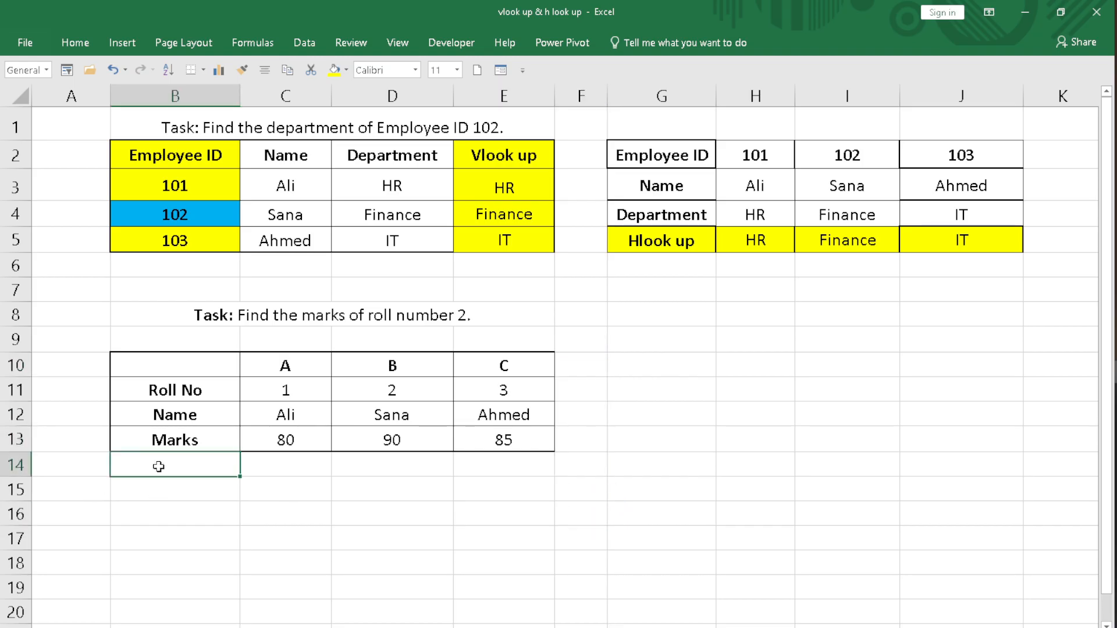
{"action": "left_click", "coordinate": [267, 460]}
{"action": "type", "text": "=h"}
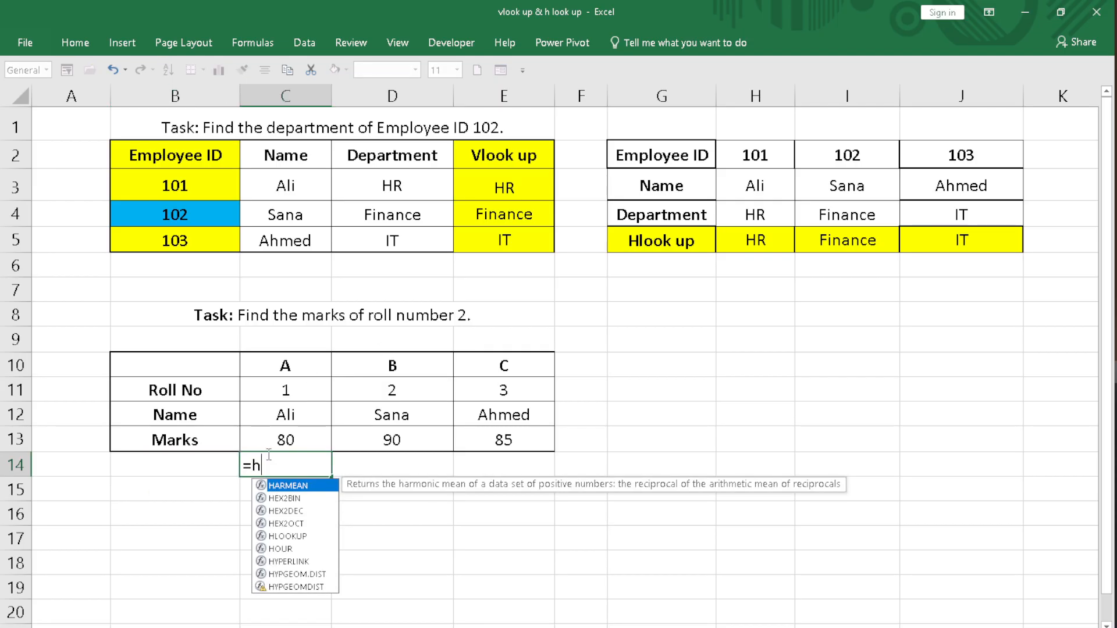
{"action": "type", "text": "lo"}
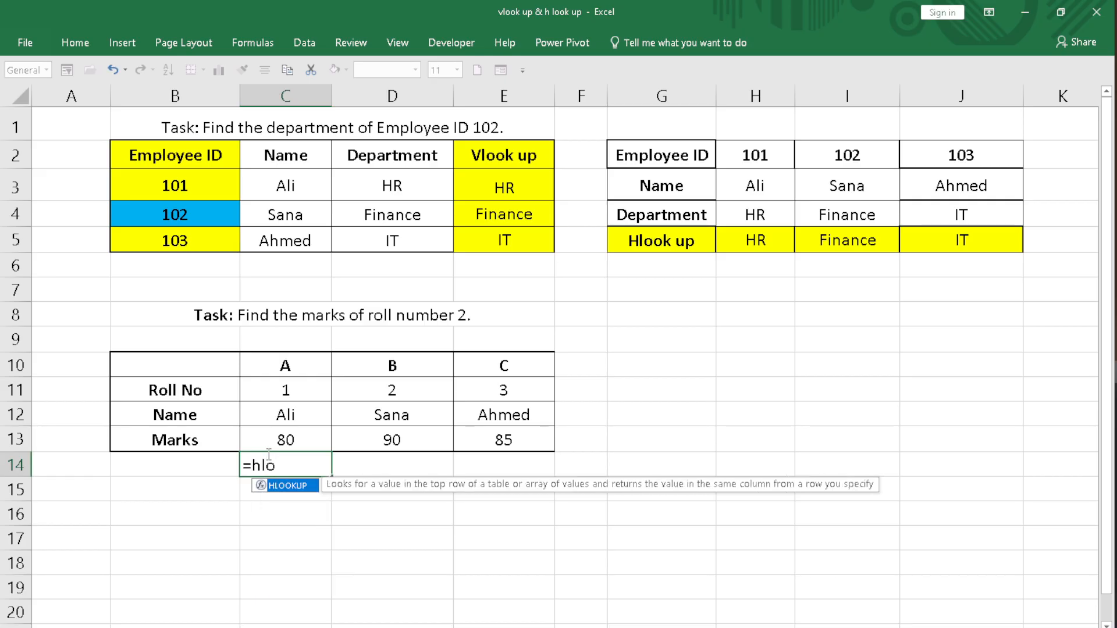
{"action": "double_click", "coordinate": [289, 486]}
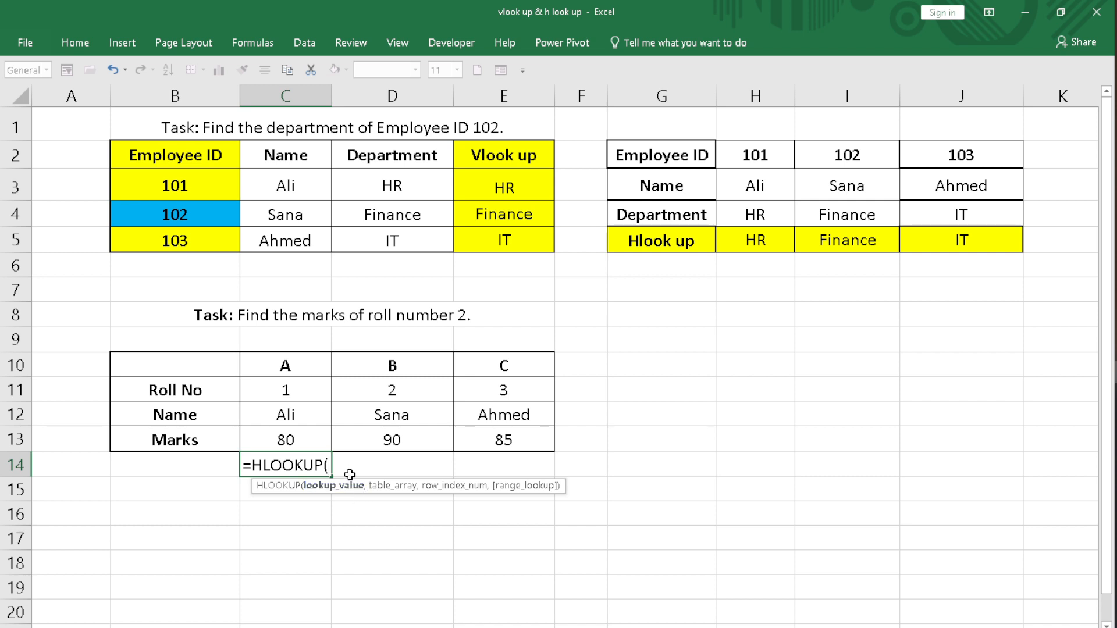
{"action": "left_click", "coordinate": [300, 392]}
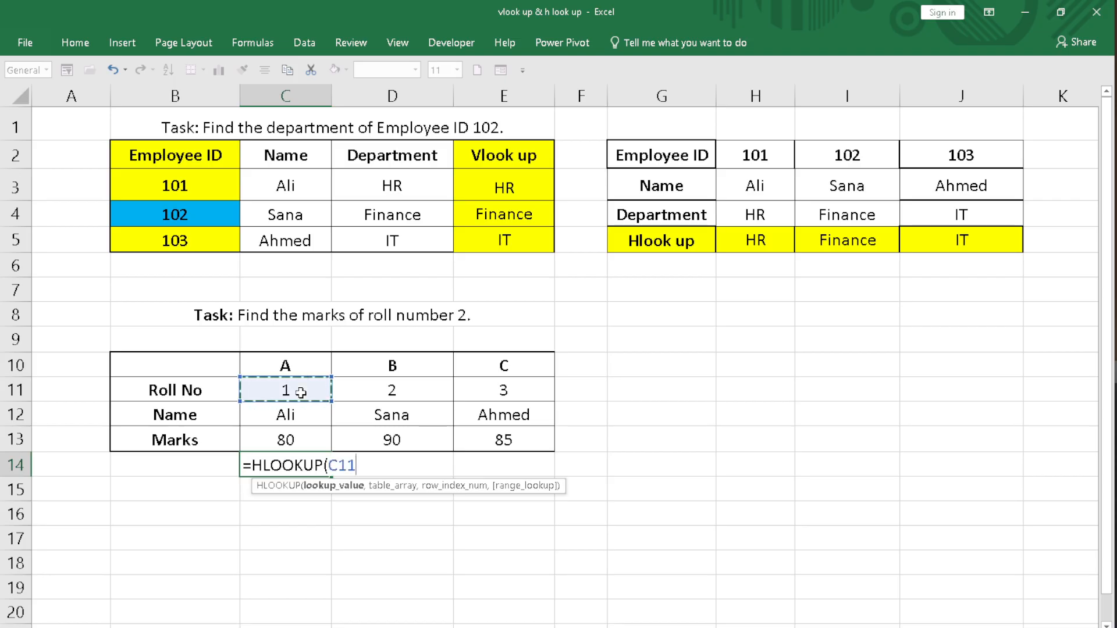
{"action": "type", "text": ","}
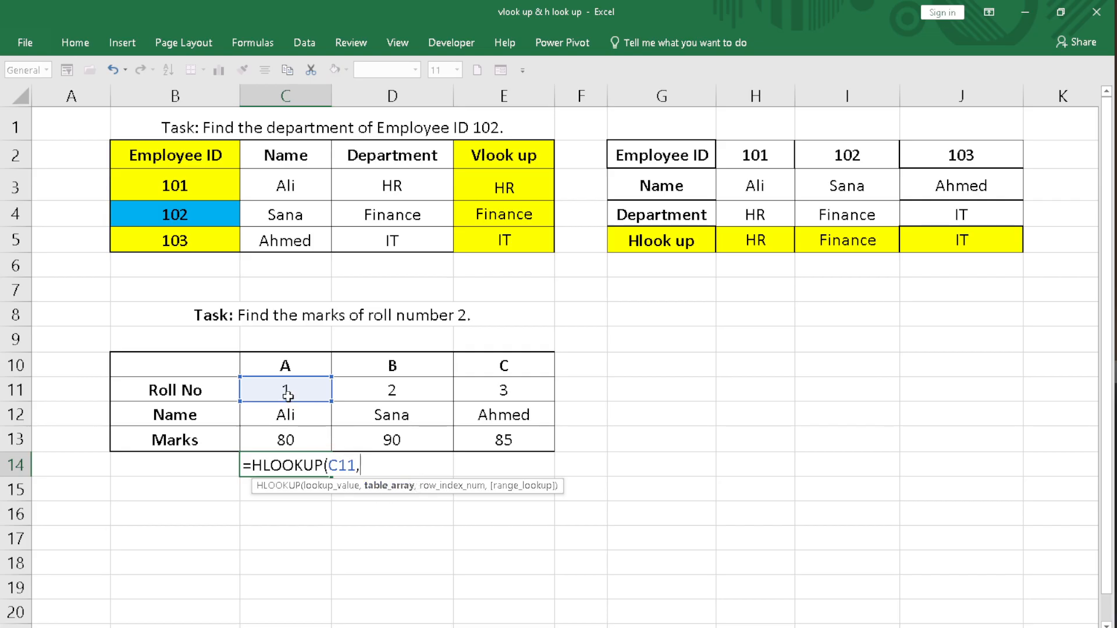
Set the formula's table array to C11:E13 and make it the absolute reference $C$11:$E$13.
{"action": "left_click_drag", "start_coordinate": [288, 394], "coordinate": [524, 445]}
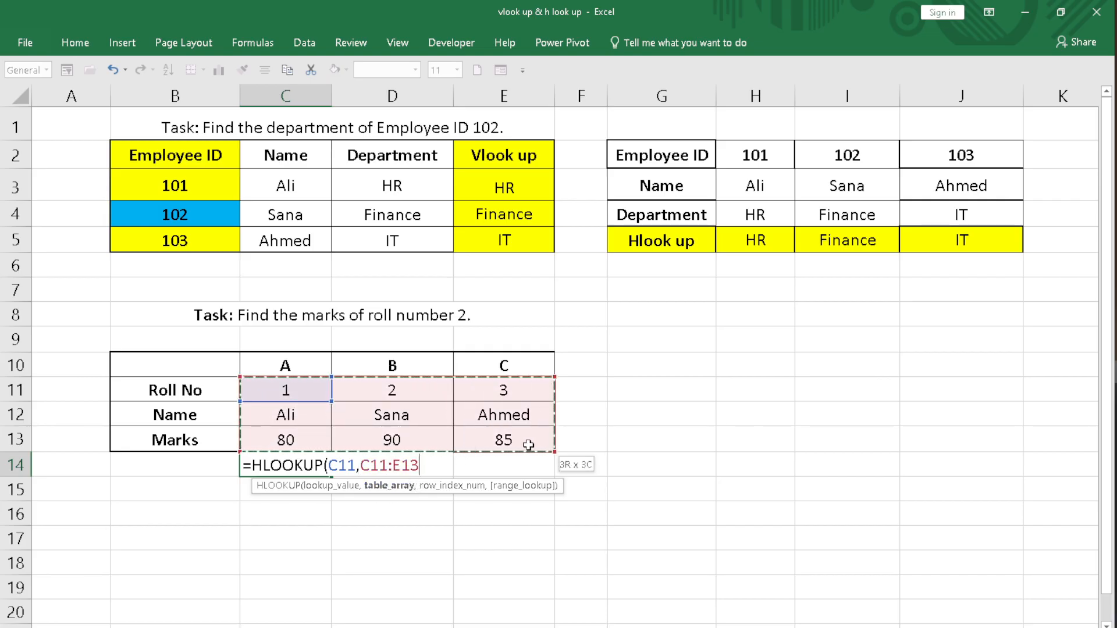
{"action": "left_click_drag", "start_coordinate": [408, 465], "coordinate": [362, 467]}
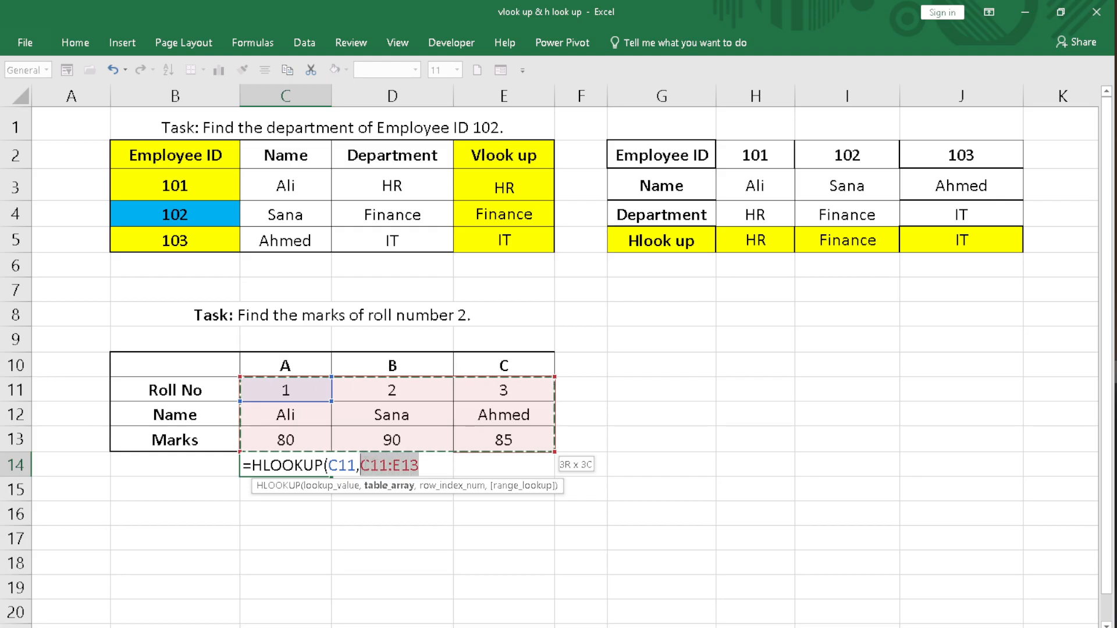
{"action": "key", "text": "F4"}
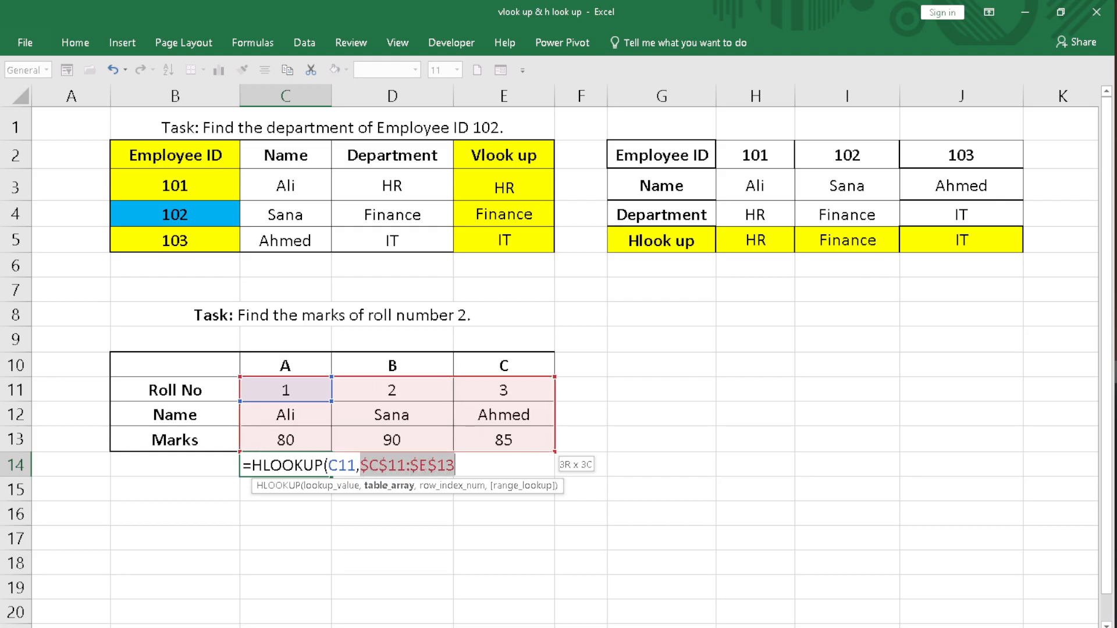
{"action": "left_click", "coordinate": [471, 468]}
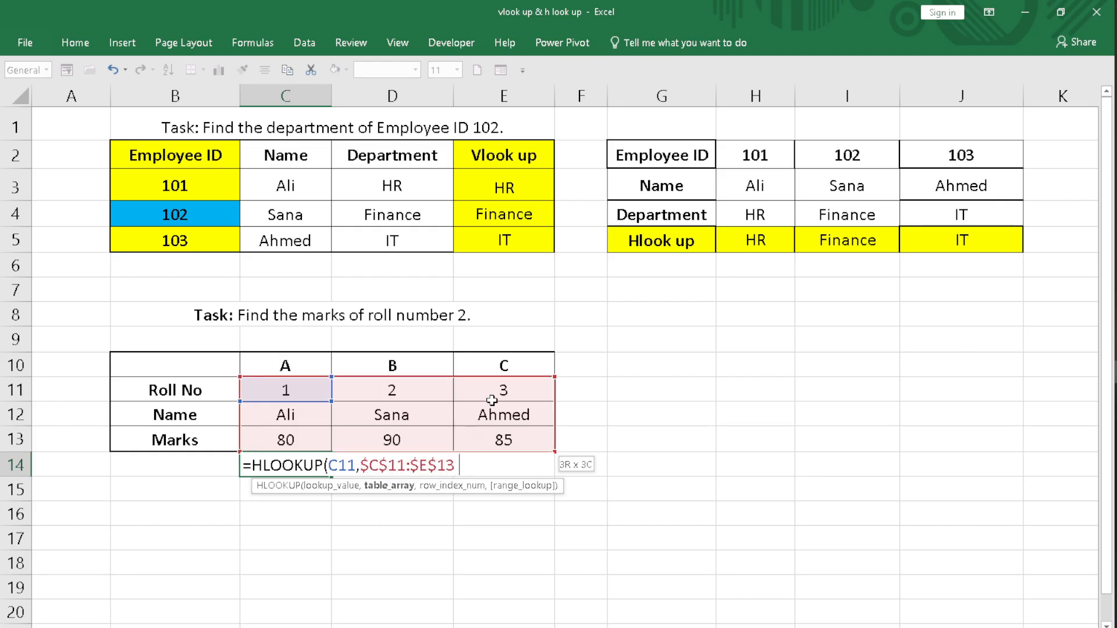
Complete the HLOOKUP formula in C14 with row index 3 and FALSE for an exact match.
{"action": "type", "text": ","}
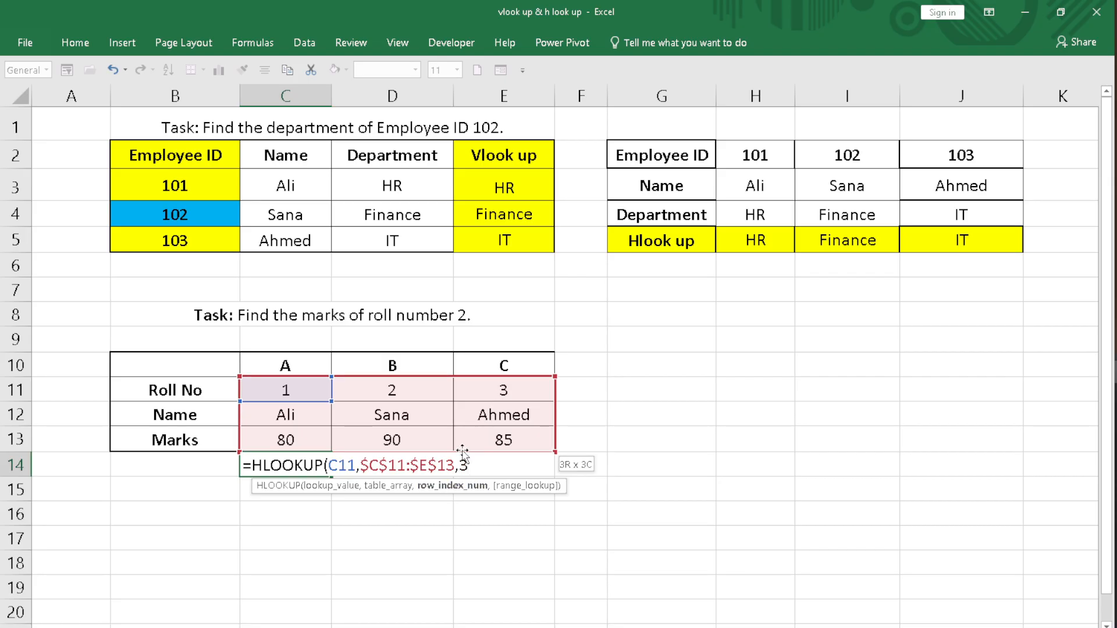
{"action": "type", "text": "3,"}
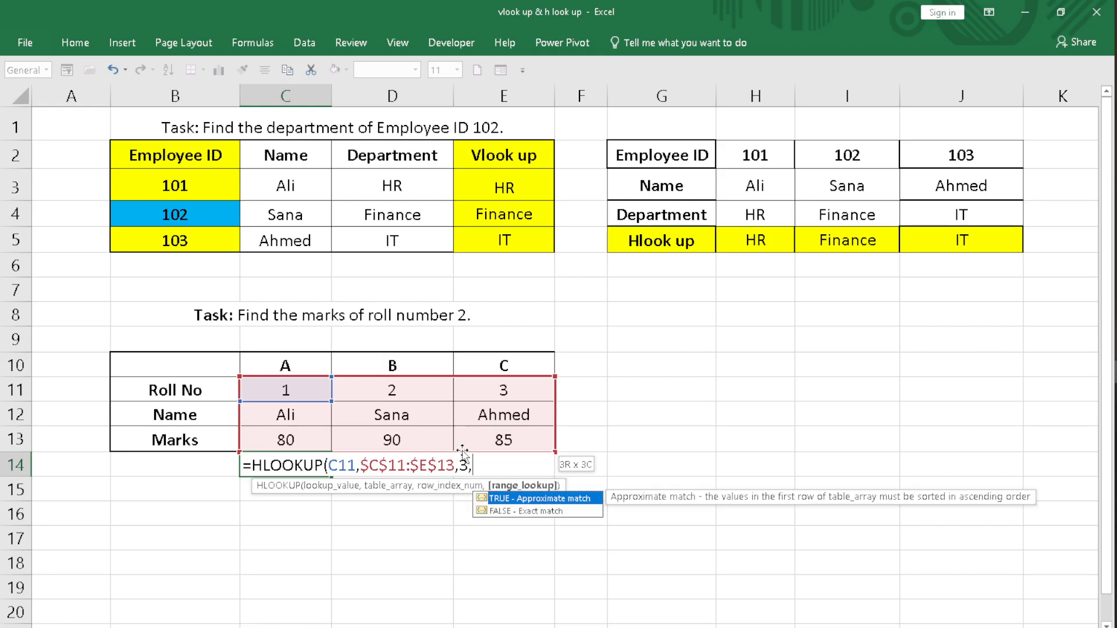
{"action": "double_click", "coordinate": [510, 512]}
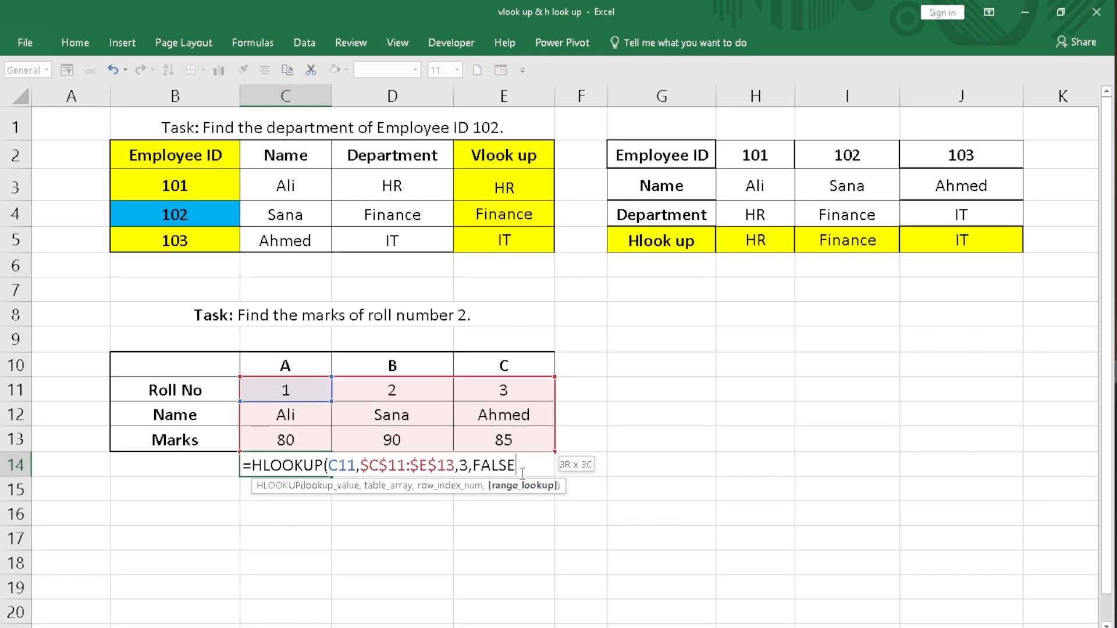
{"action": "type", "text": ")"}
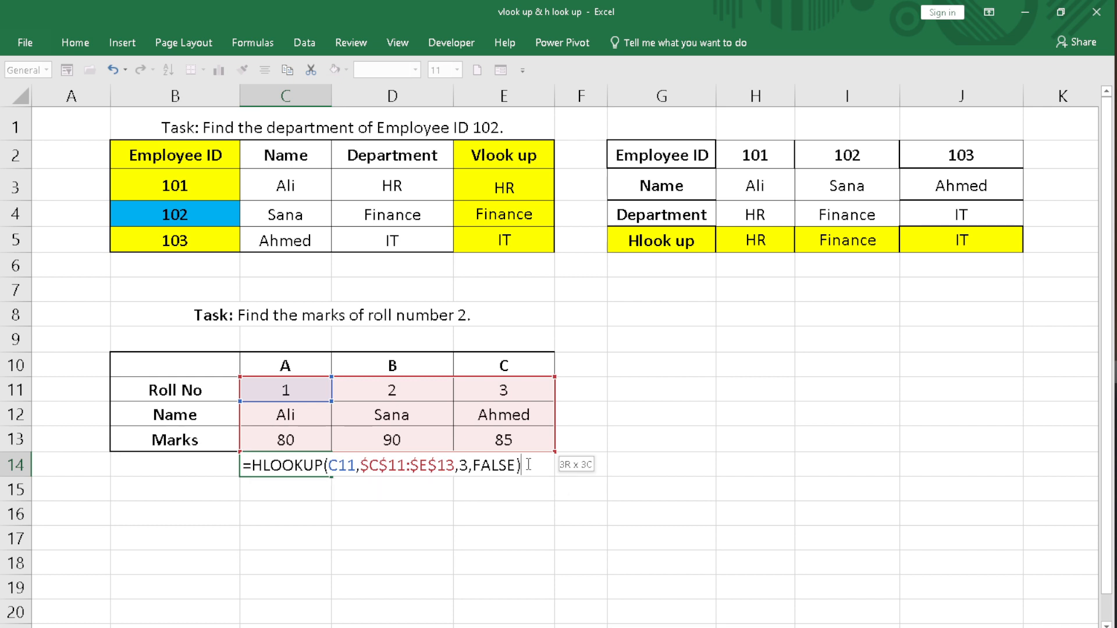
{"action": "key", "text": "Return"}
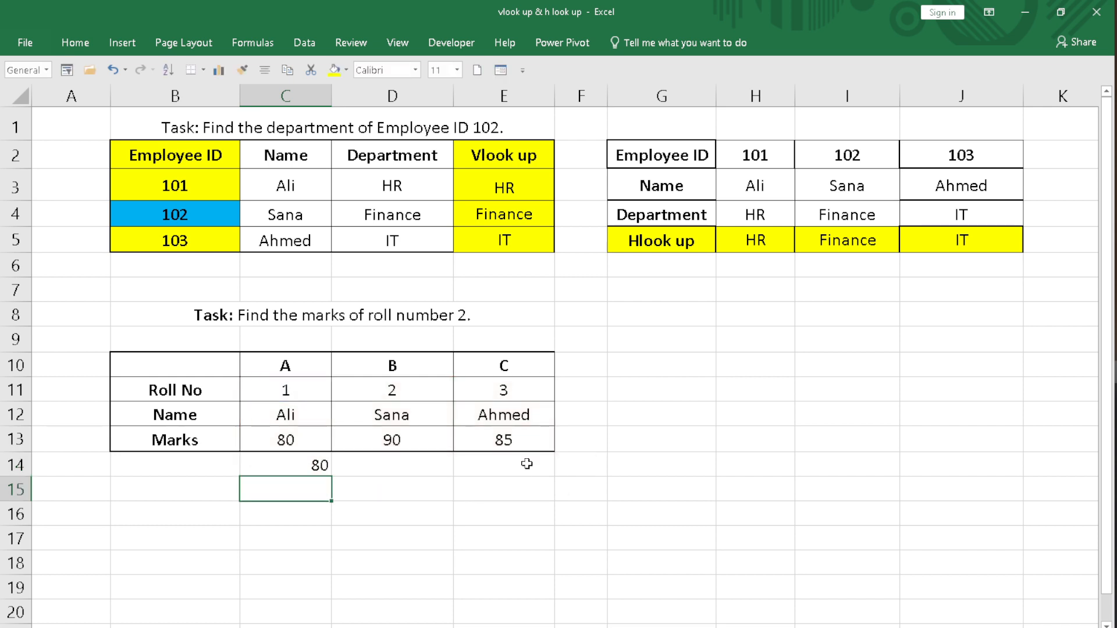
Fill the HLOOKUP formula from C14 across D14:E14 and check the copied formulas in D14 and E14.
{"action": "left_click", "coordinate": [273, 463]}
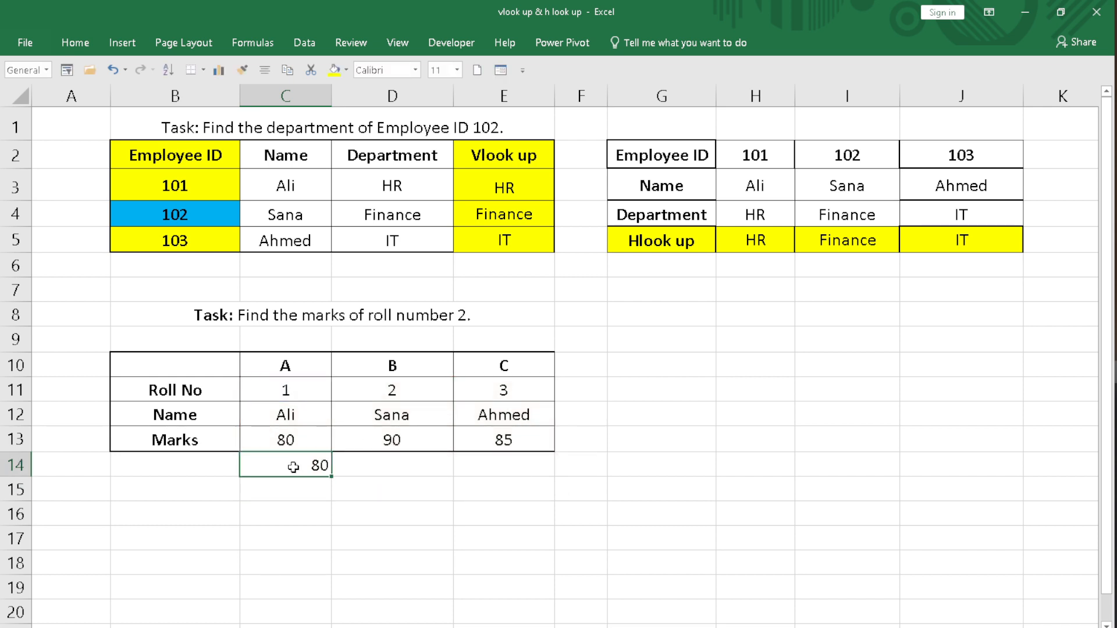
{"action": "left_click_drag", "start_coordinate": [343, 476], "coordinate": [553, 464]}
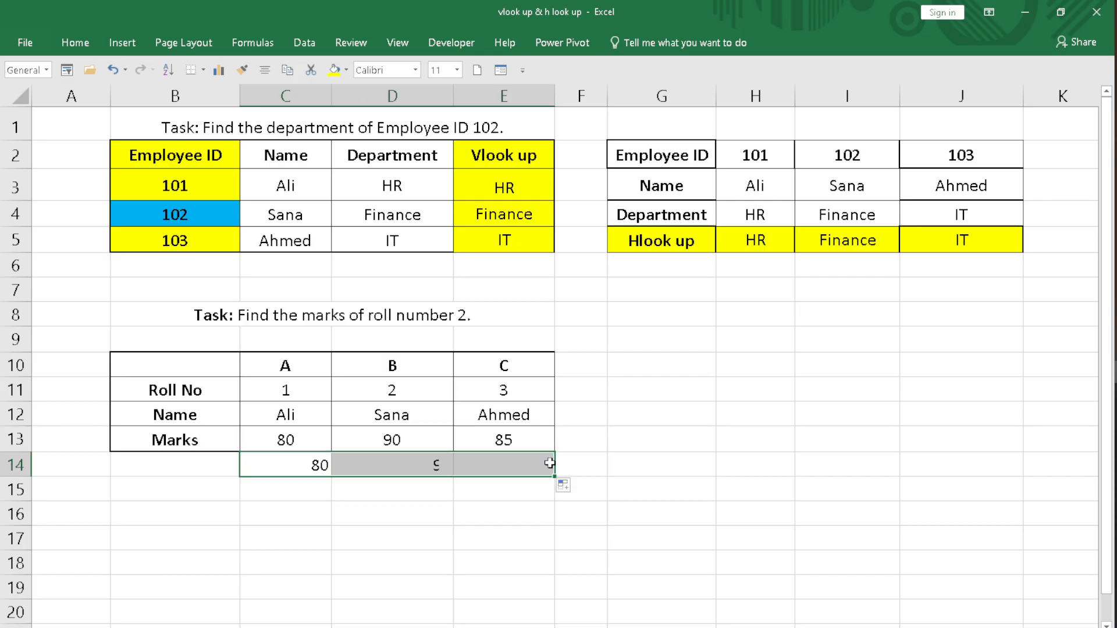
{"action": "left_click", "coordinate": [426, 464]}
{"action": "double_click", "coordinate": [427, 464]}
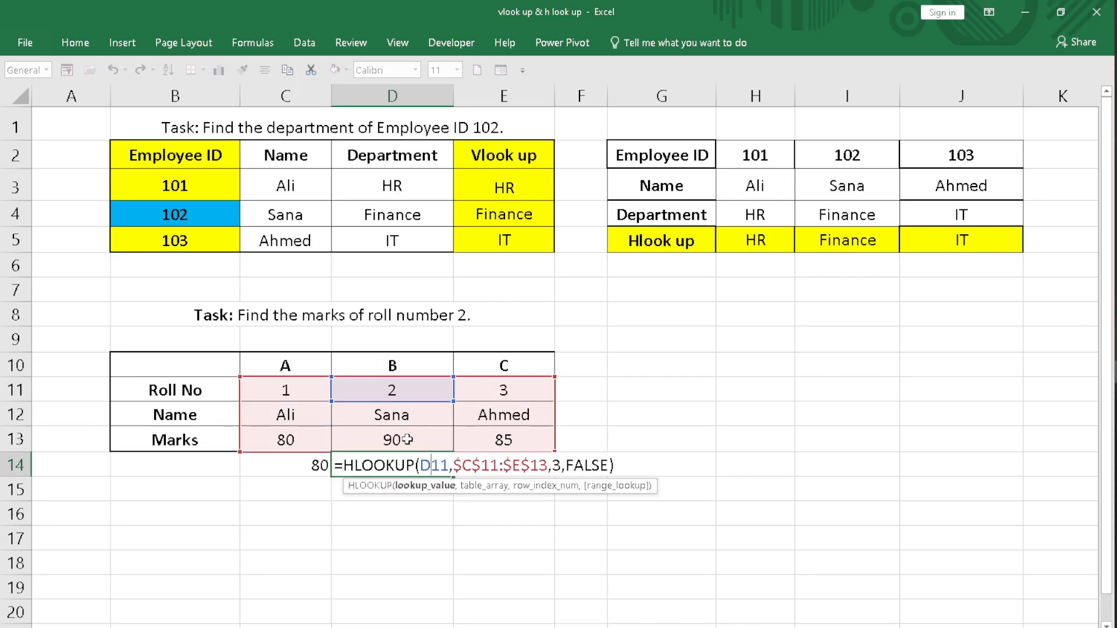
{"action": "key", "text": "Return"}
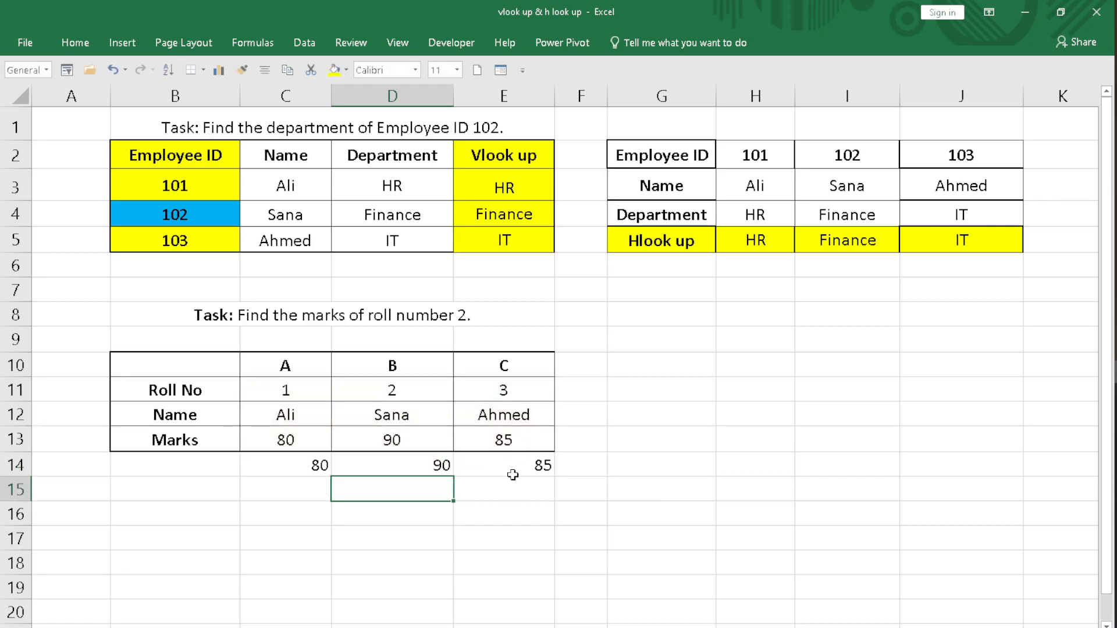
{"action": "double_click", "coordinate": [515, 467]}
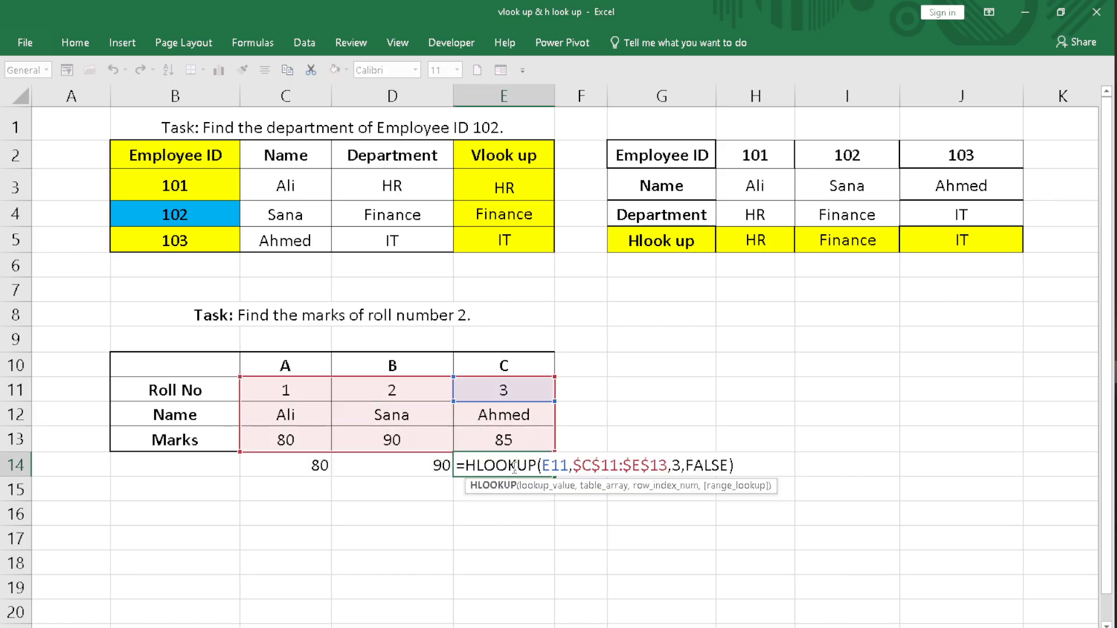
{"action": "key", "text": "Return"}
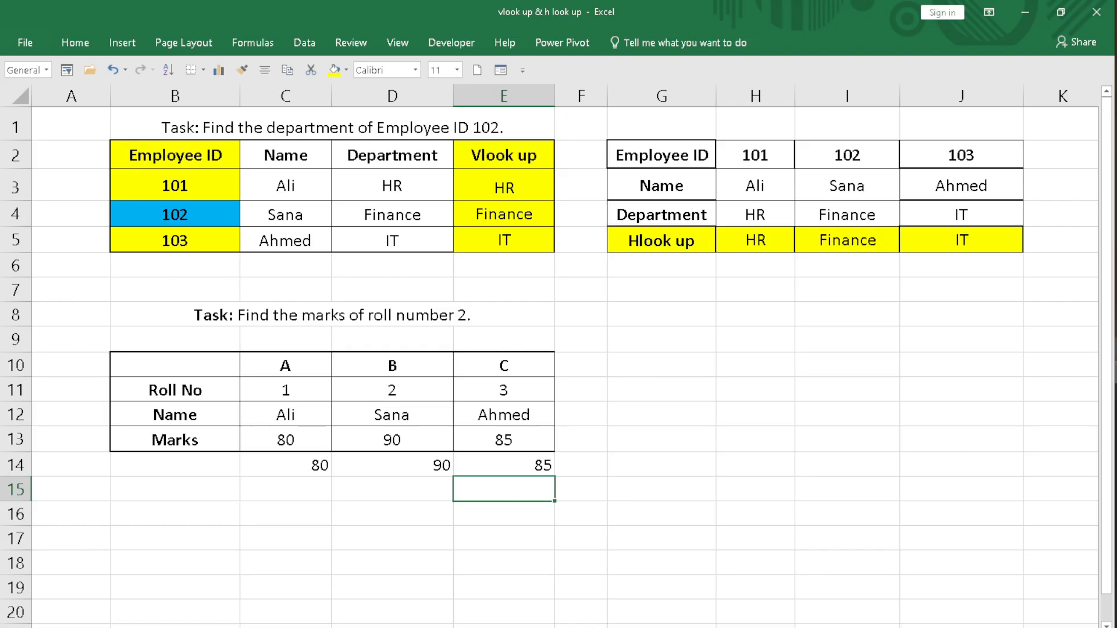
Switch to the PowerPoint presentation, view the Tips for Students slide and select the text "table_array" in its first tip.
{"action": "key", "text": "alt+Tab"}
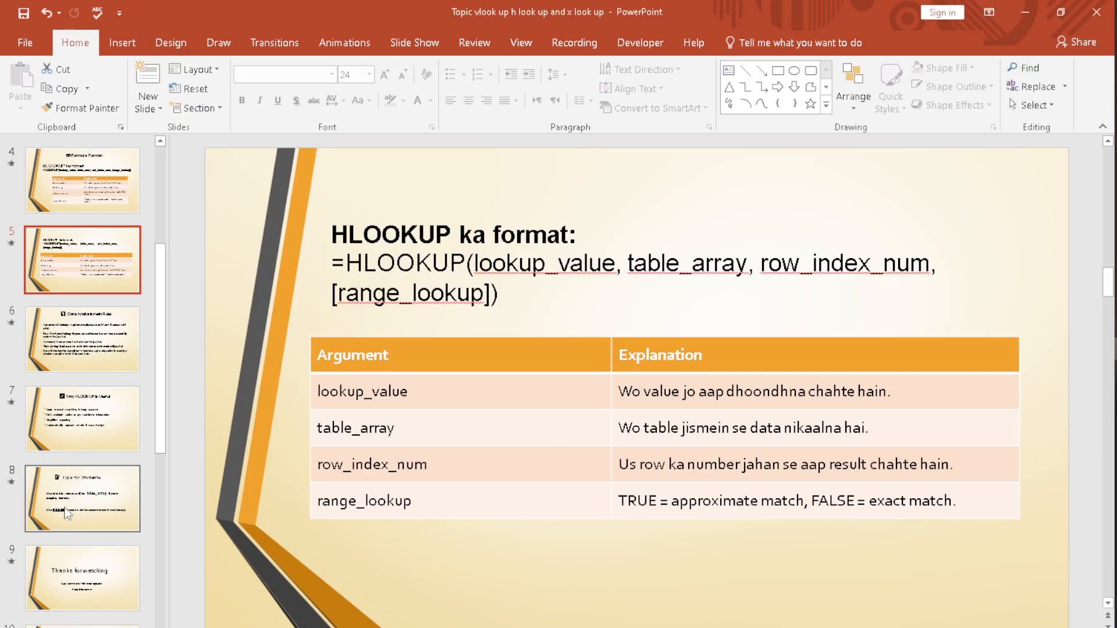
{"action": "left_click", "coordinate": [68, 512]}
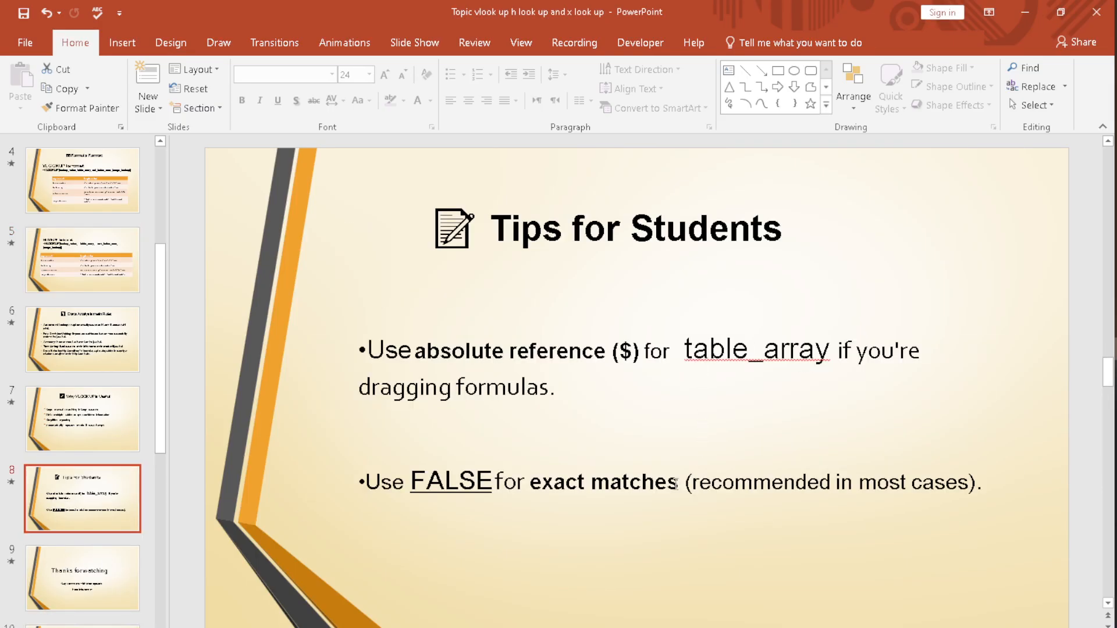
{"action": "left_click_drag", "start_coordinate": [686, 344], "coordinate": [811, 348]}
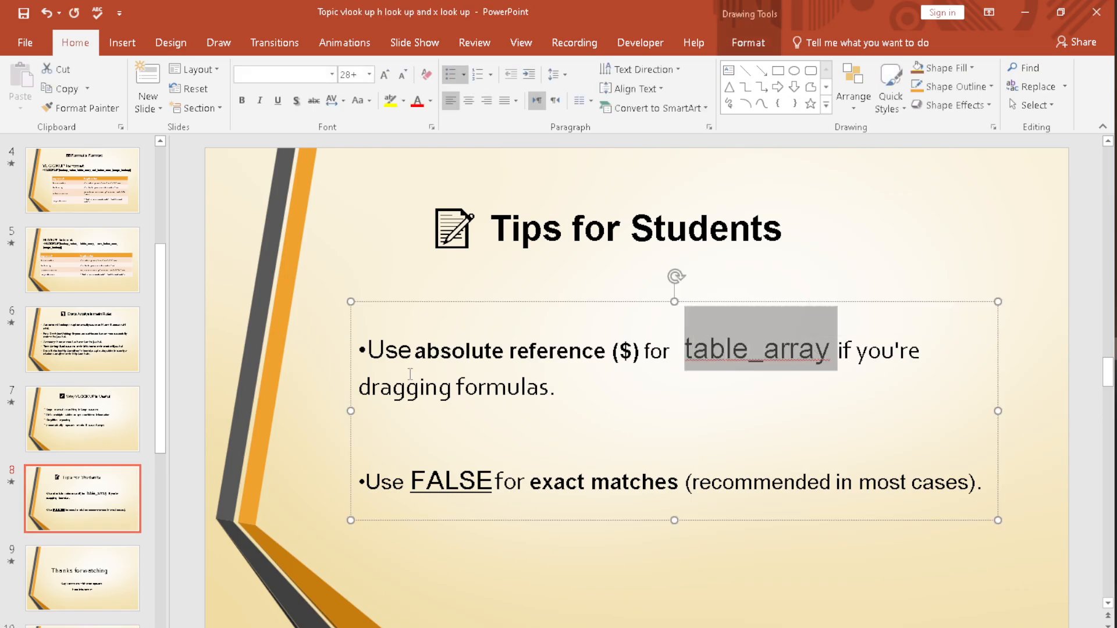